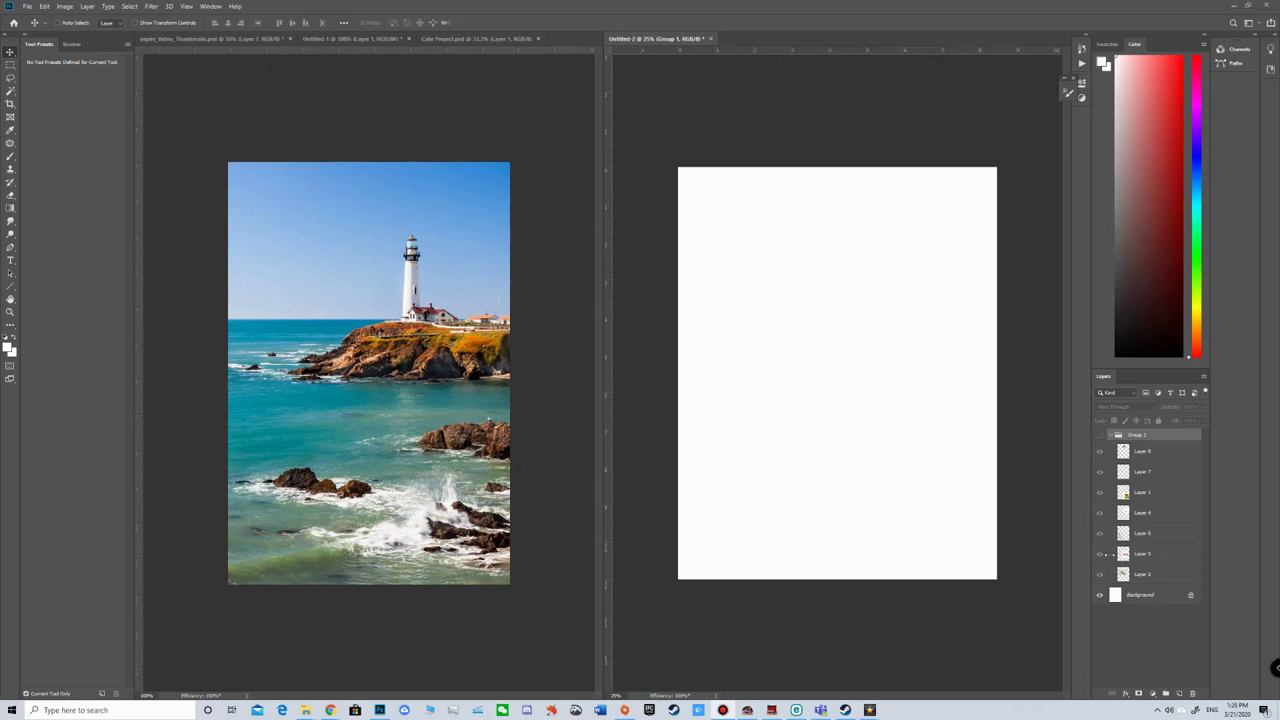
Review the art-supply images by showing Group 1 and revealing its layers one at a time, finishing with the whole group hidden.
click(1162, 573)
click(1100, 437)
drag(1100, 451, 1100, 558)
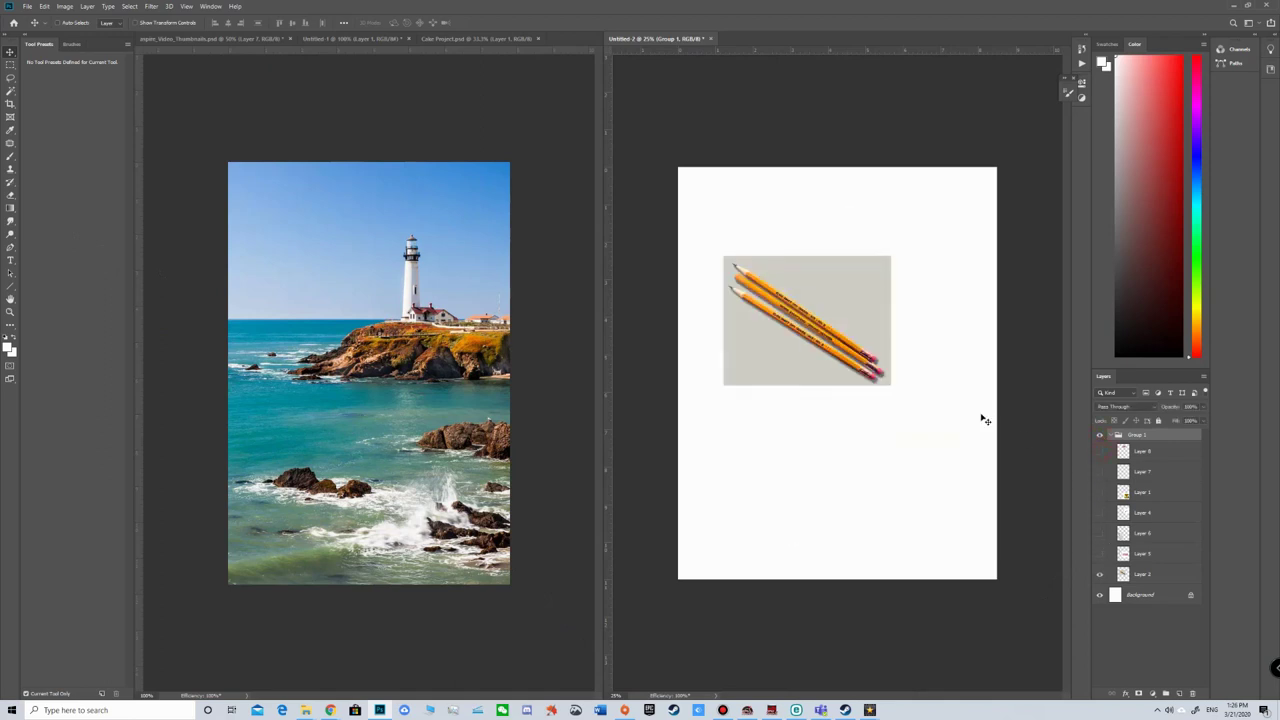
click(1100, 553)
click(1100, 534)
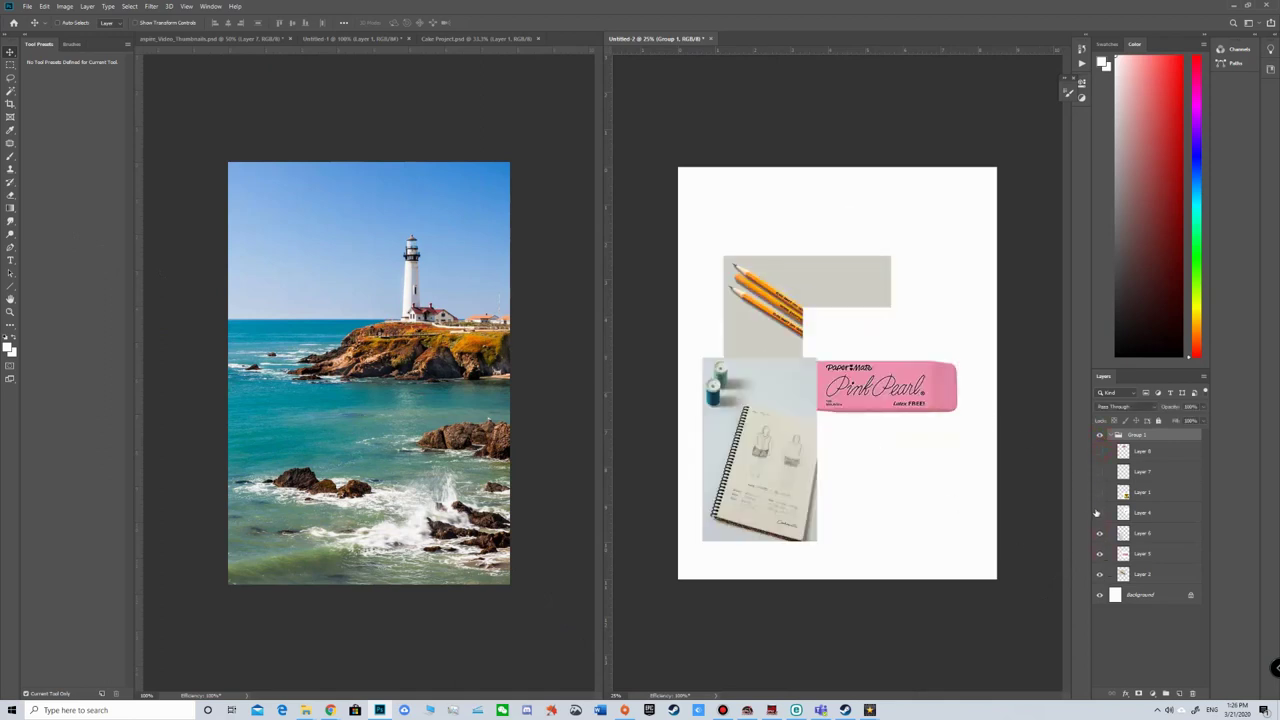
click(1099, 512)
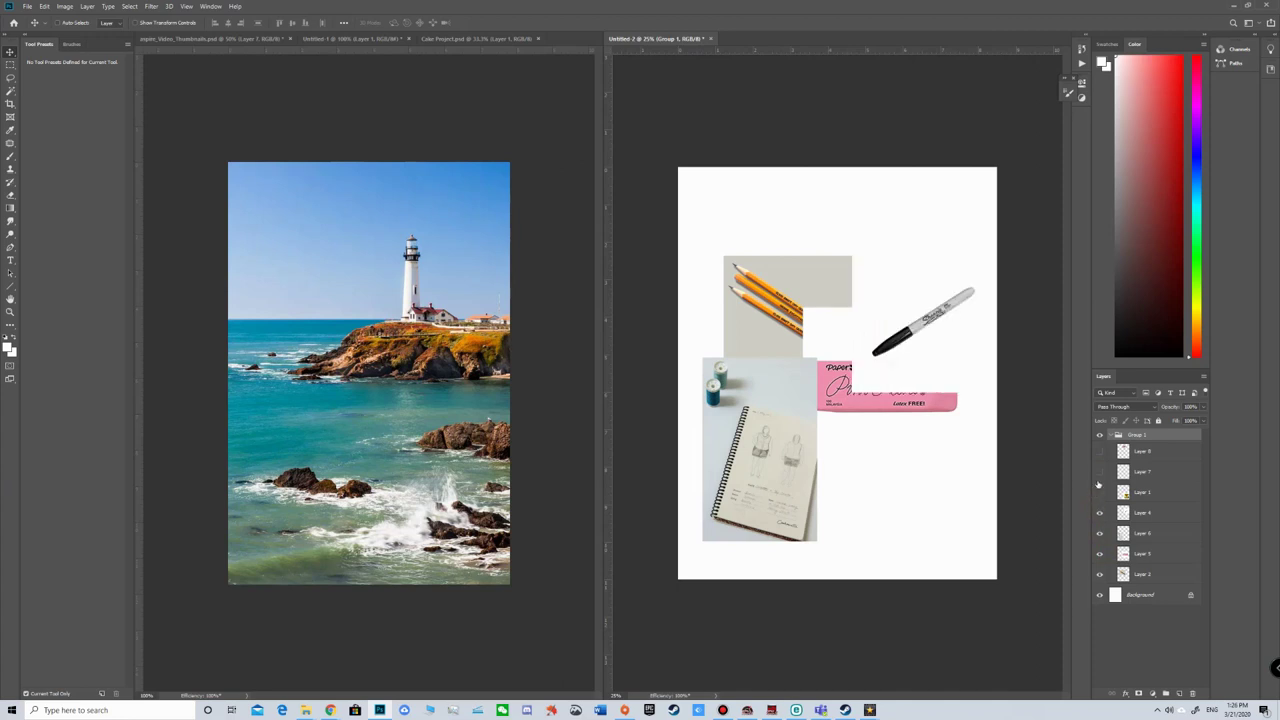
click(1099, 493)
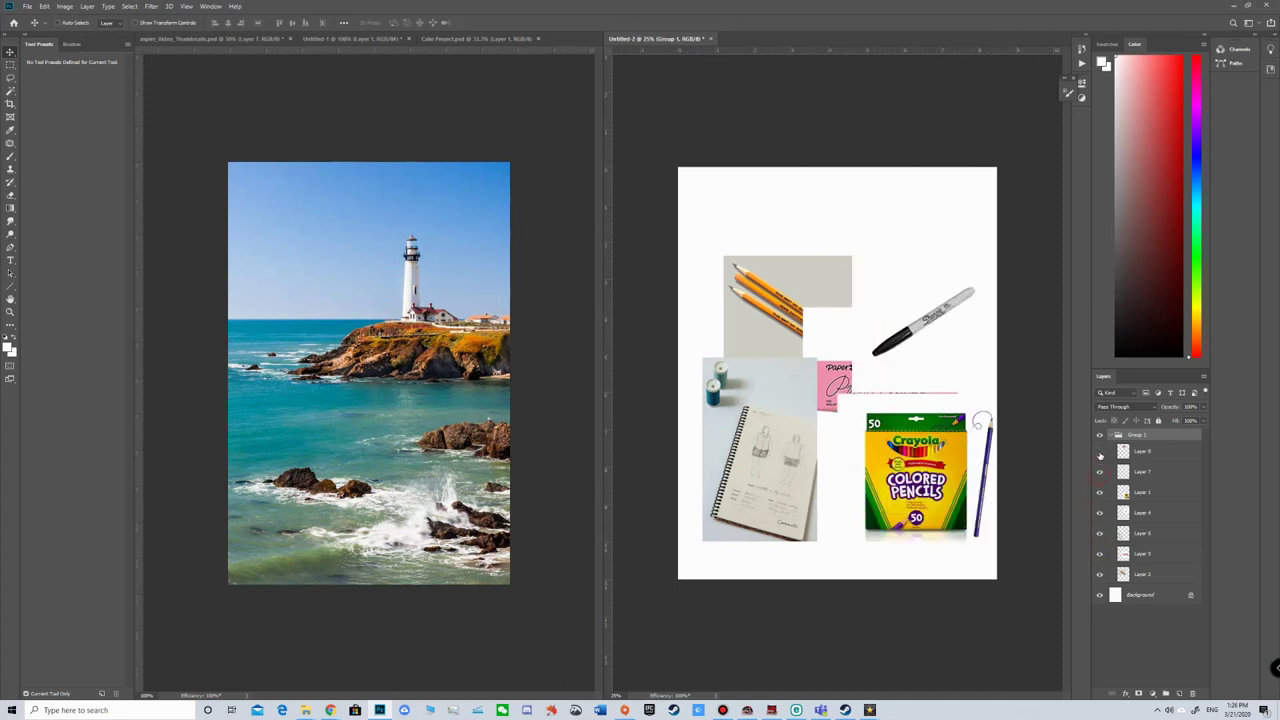
click(1099, 452)
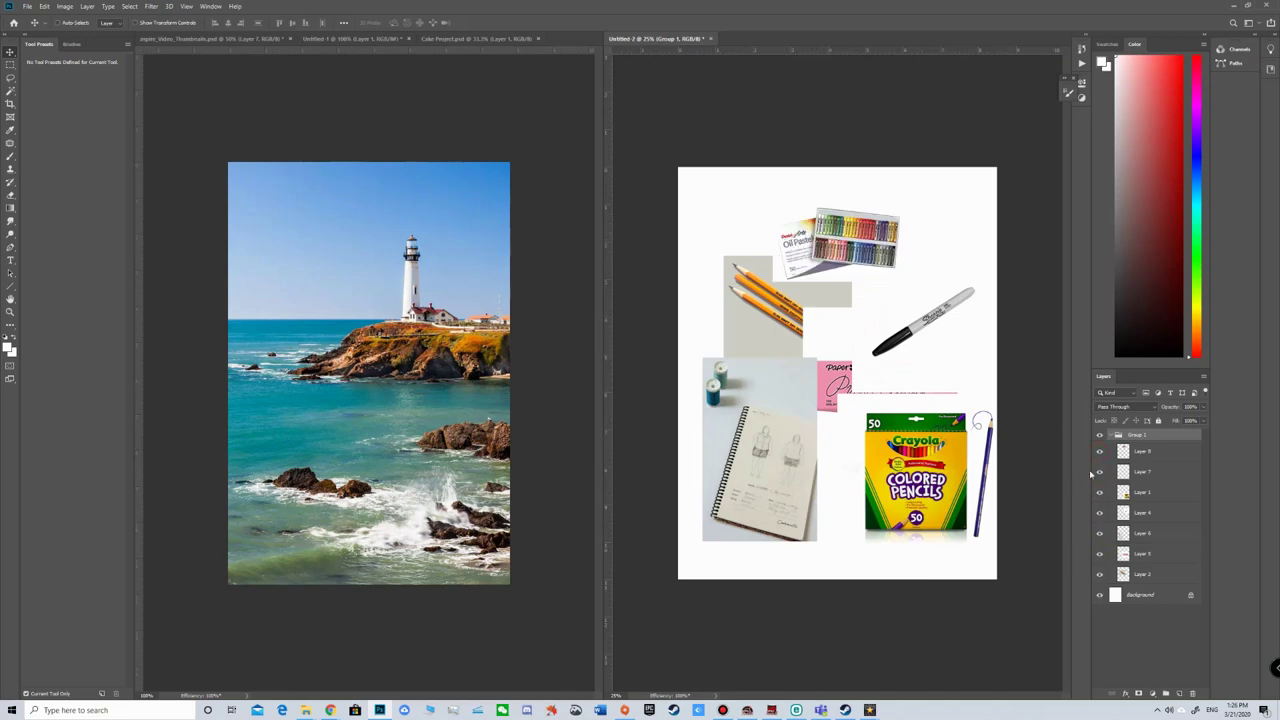
click(1100, 438)
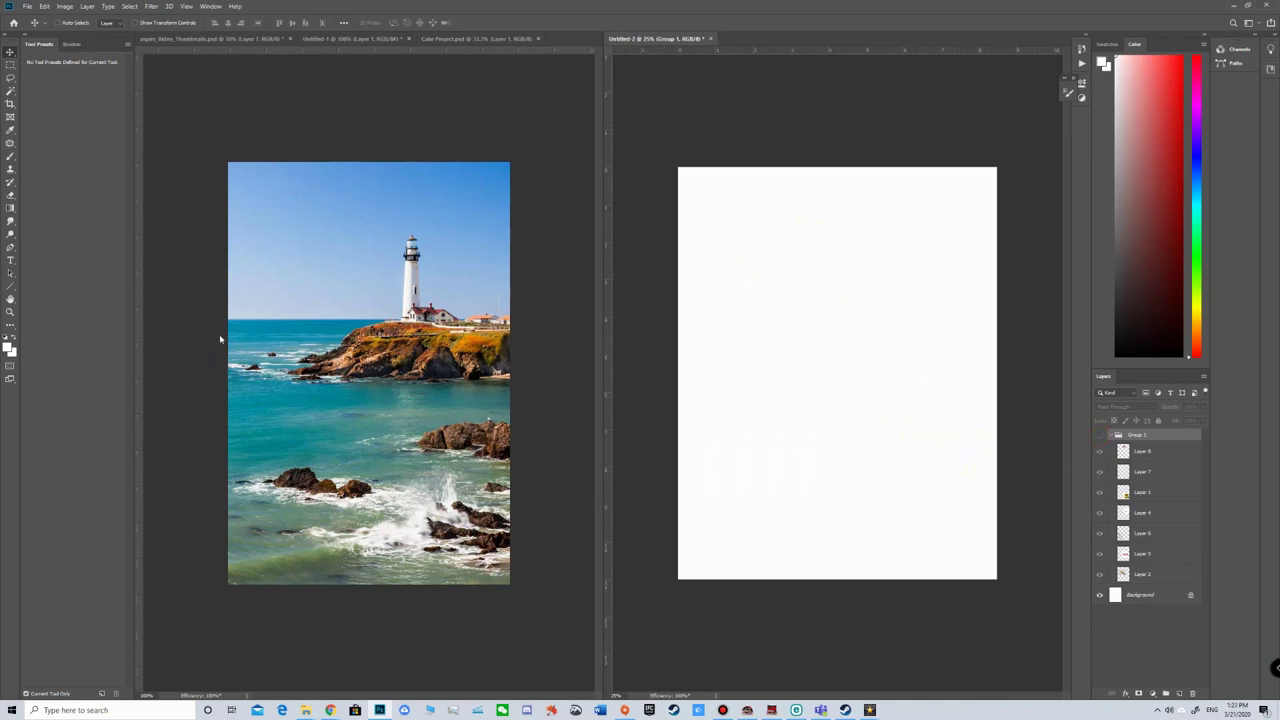
Create a new layer above Group 1 with the Brush tool and default colours ready, keeping the group hidden and collapsed.
click(1020, 306)
key(d)
click(824, 359)
key(b)
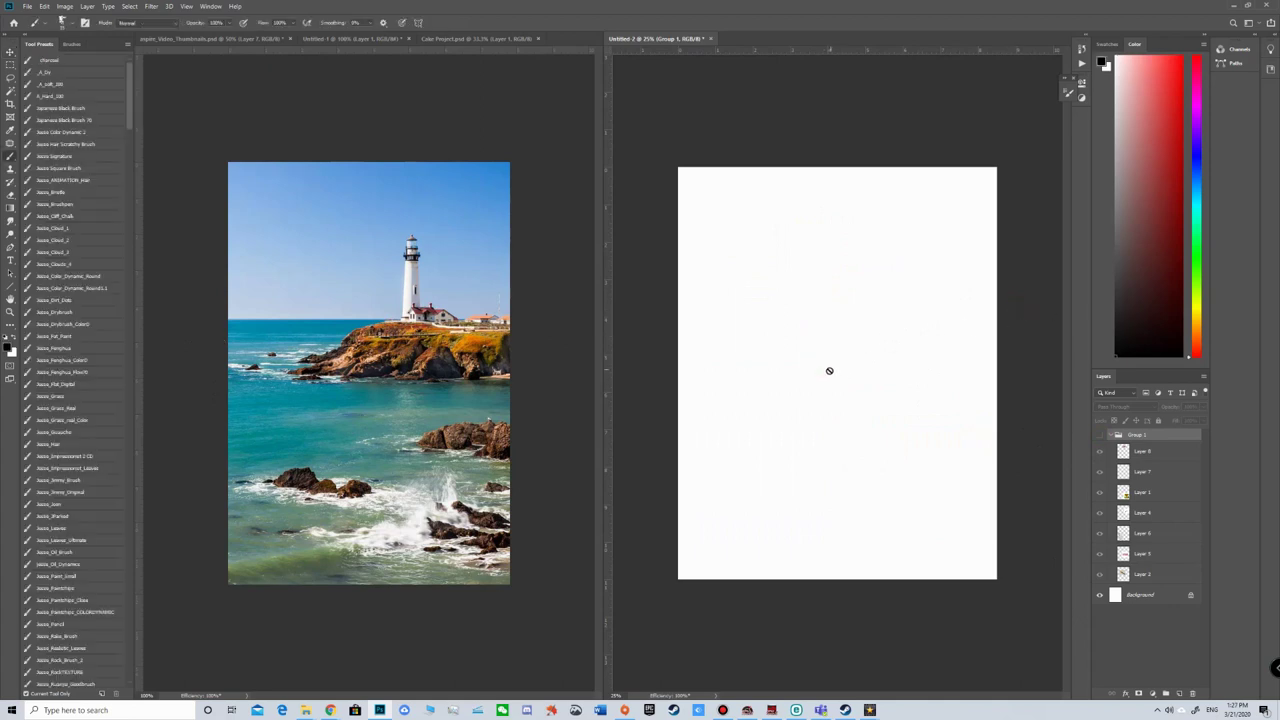
click(1180, 695)
drag(1140, 455, 1148, 434)
click(1101, 456)
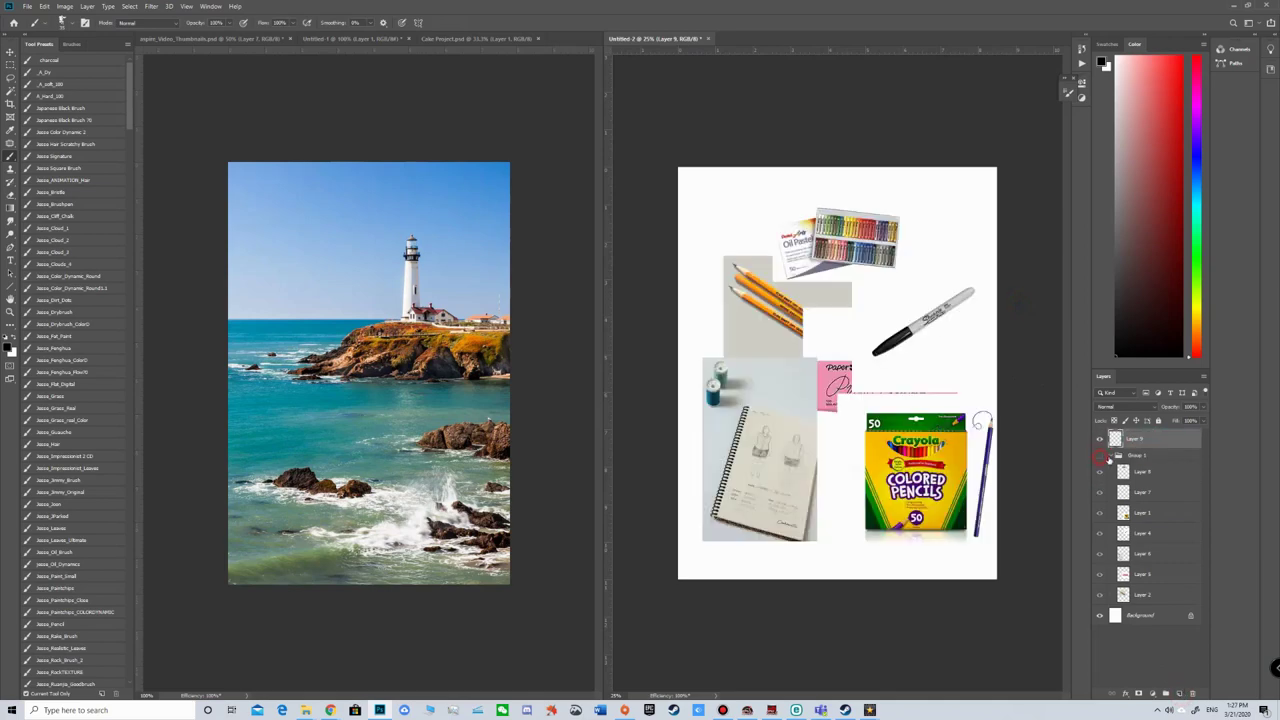
click(1100, 456)
click(1108, 456)
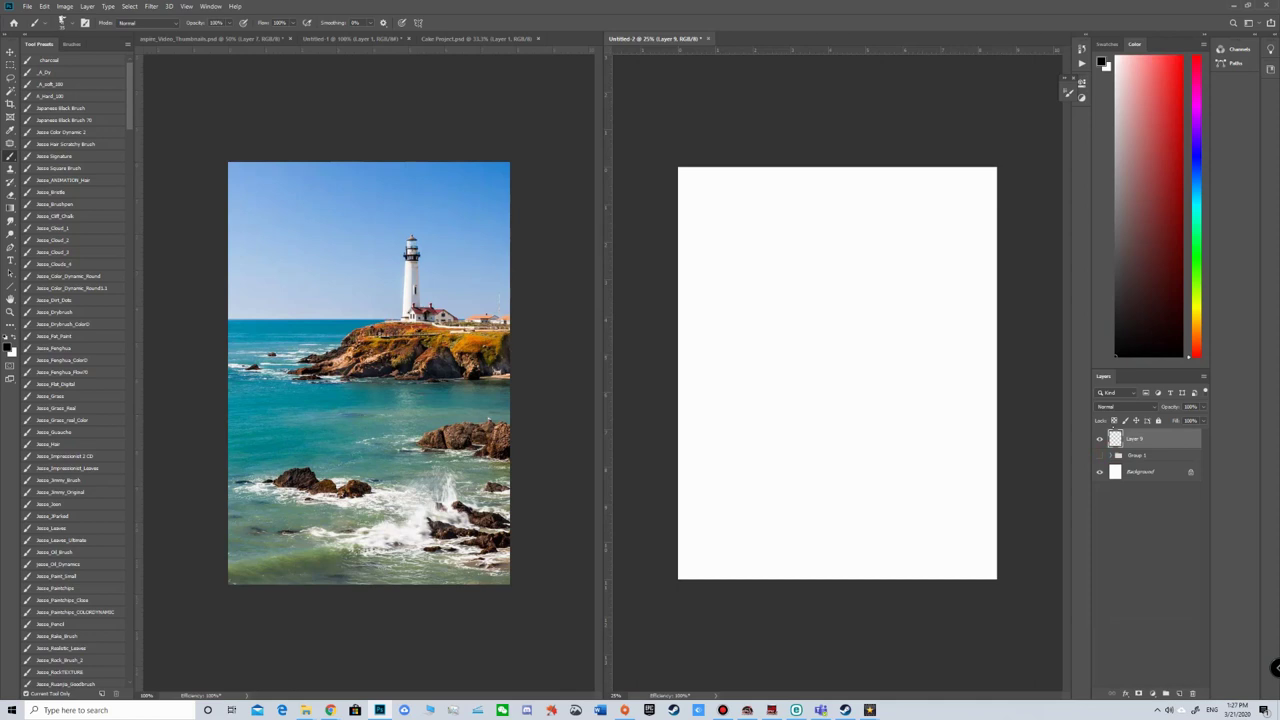
Sketch the cliff outline in dark grey with a sloping left side, a flat top and a straight base reaching the canvas's right edge.
click(1128, 239)
mouse_move(808, 317)
mouse_down()
mouse_move(770, 373)
mouse_move(1008, 370)
mouse_up()
mouse_move(810, 319)
mouse_down()
mouse_move(848, 306)
mouse_move(998, 316)
mouse_up()
key(ctrl+z)
drag(808, 320, 1012, 313)
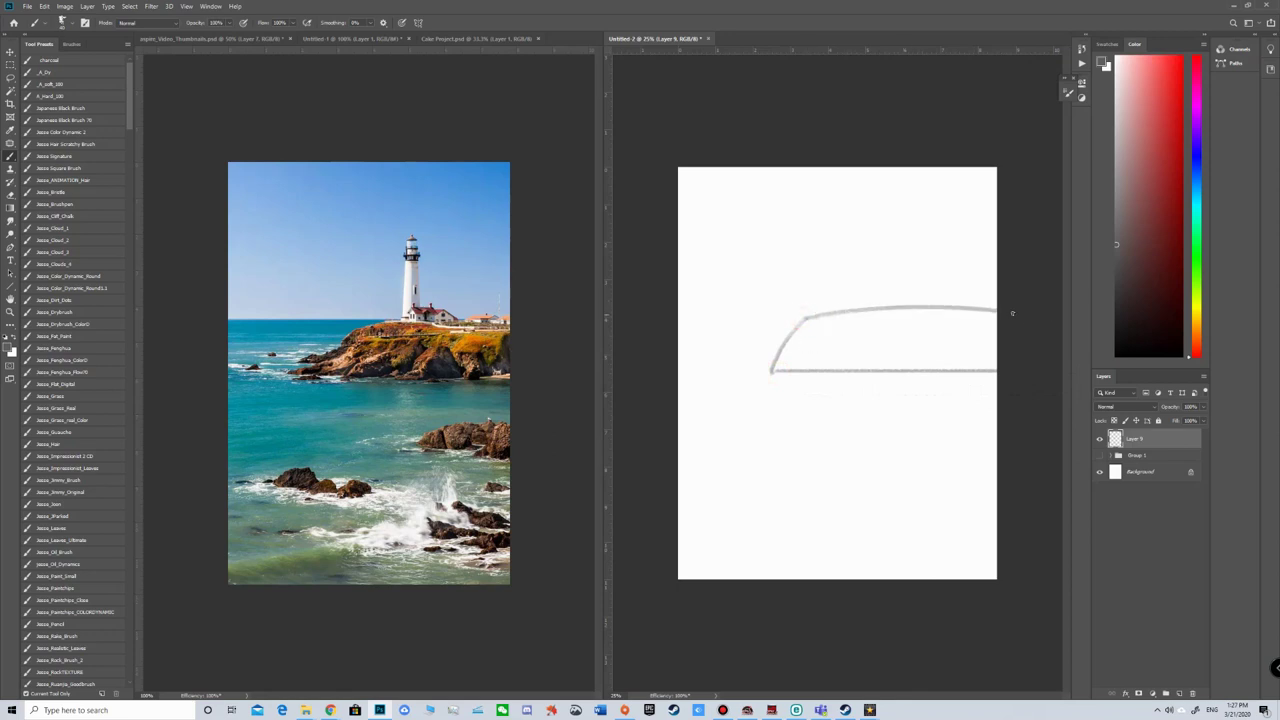
key(ctrl+z)
drag(806, 320, 1002, 304)
key(ctrl+z)
drag(809, 318, 1000, 316)
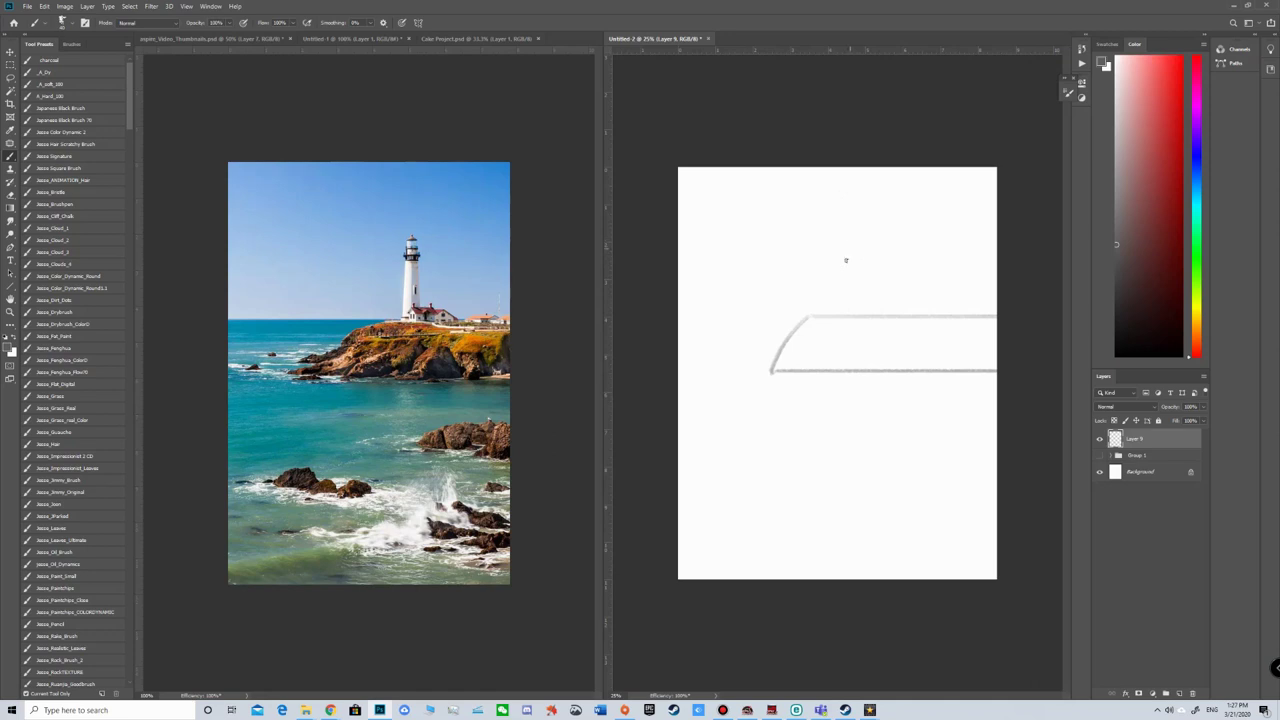
Sketch the horizon line left of the cliff and a domed rock in the water at the canvas's right edge.
drag(806, 319, 623, 360)
drag(908, 455, 1005, 456)
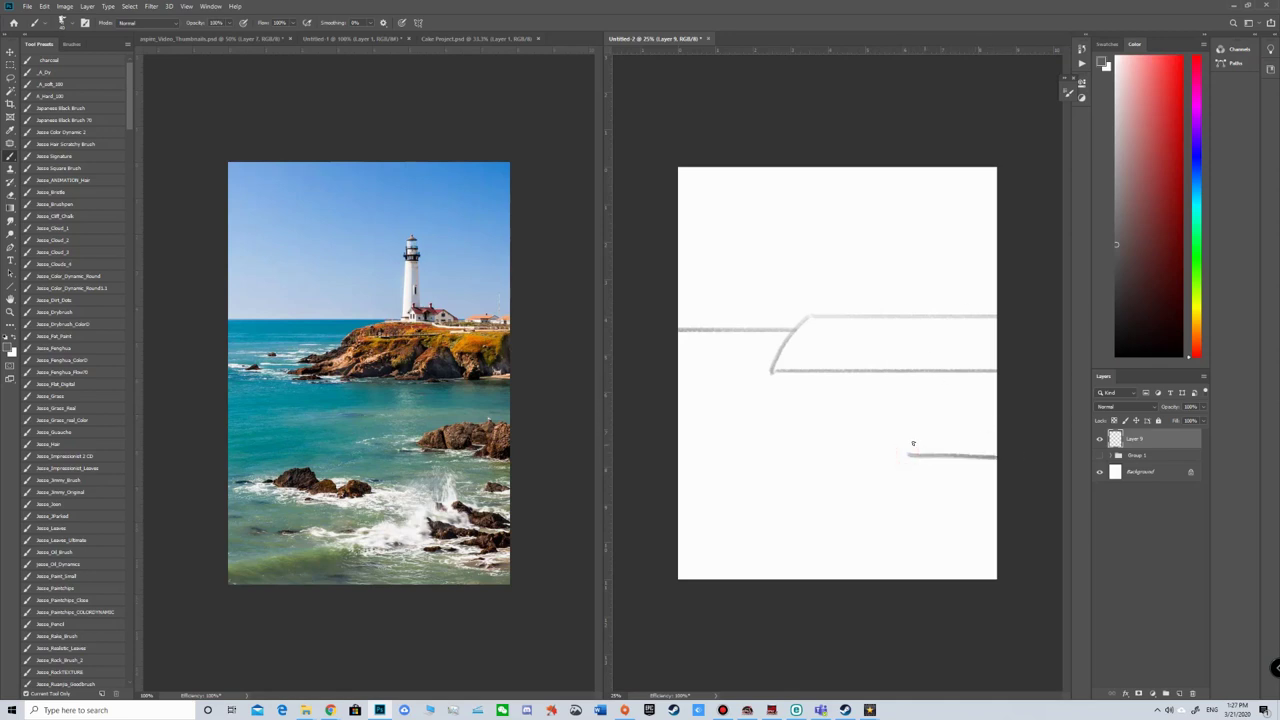
drag(909, 452, 988, 459)
Sketch two overlapping domed rocks with flat bases in the lower left water and clean up the lines where they meet.
mouse_move(742, 496)
mouse_down()
mouse_move(770, 477)
mouse_move(828, 507)
mouse_up()
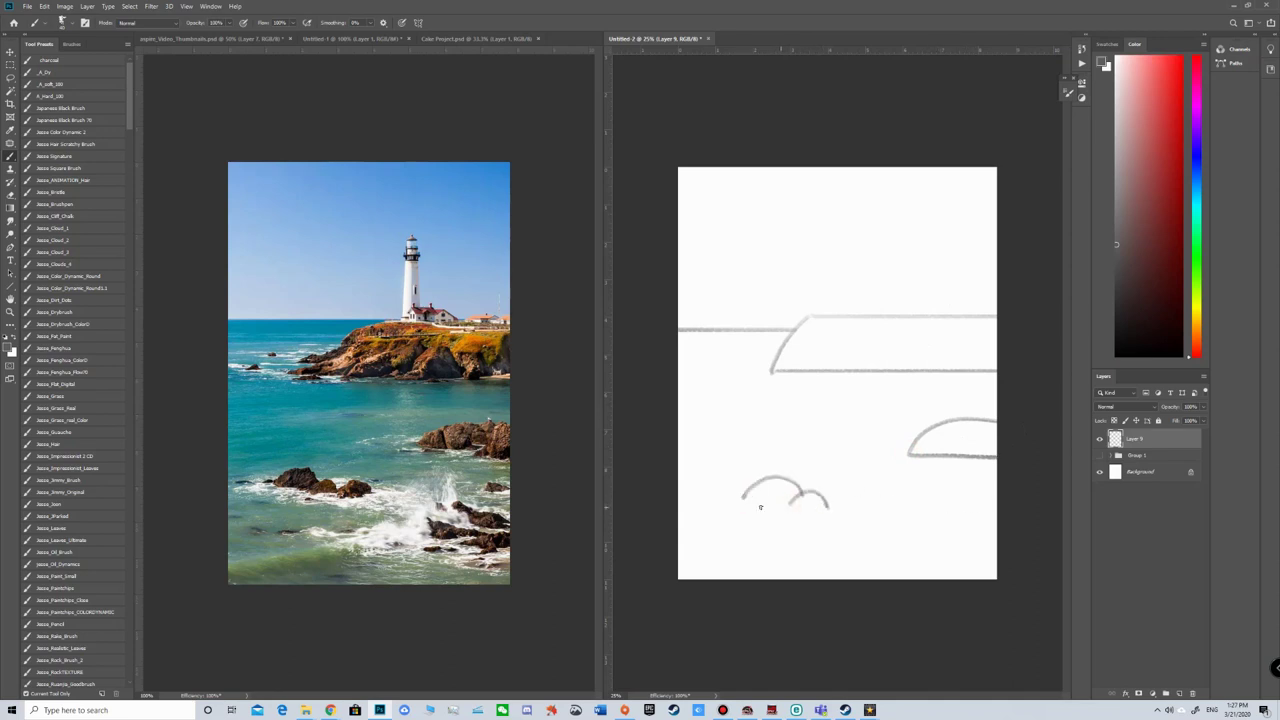
drag(747, 500, 828, 508)
key(ctrl+z)
key(e)
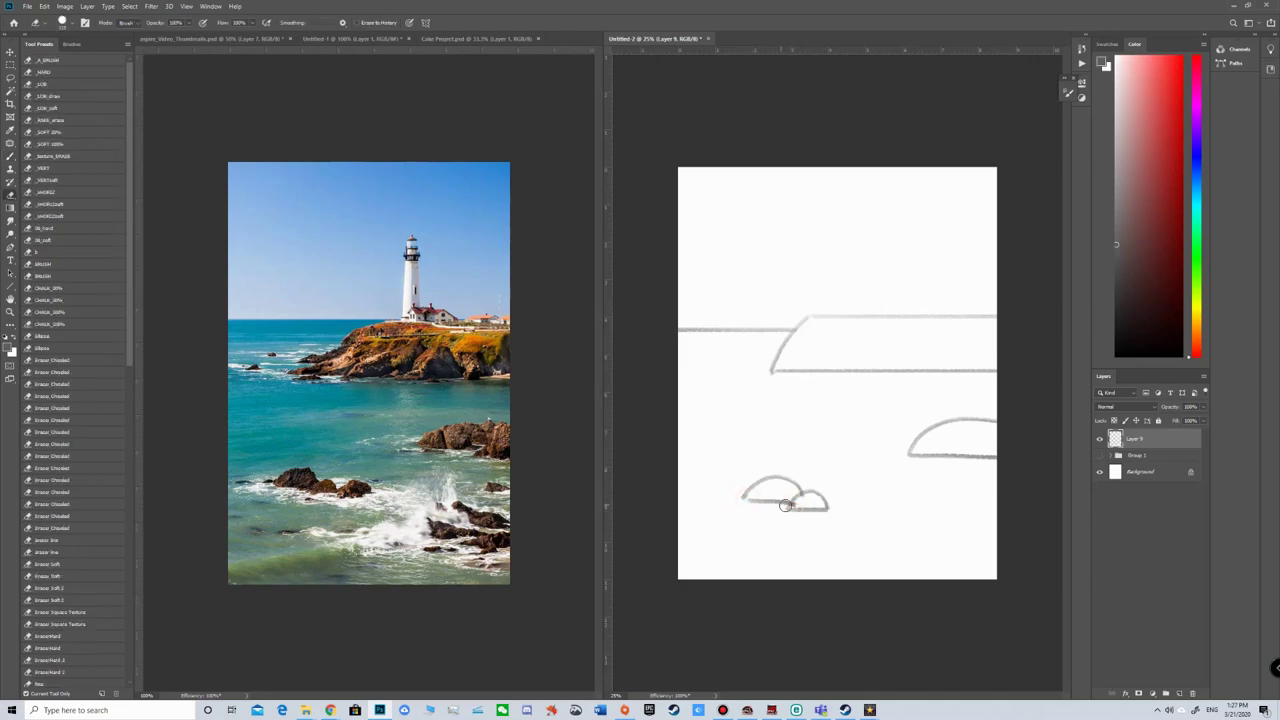
key([)
key([)
click(796, 504)
key(b)
drag(792, 502, 752, 504)
key(e)
key(b)
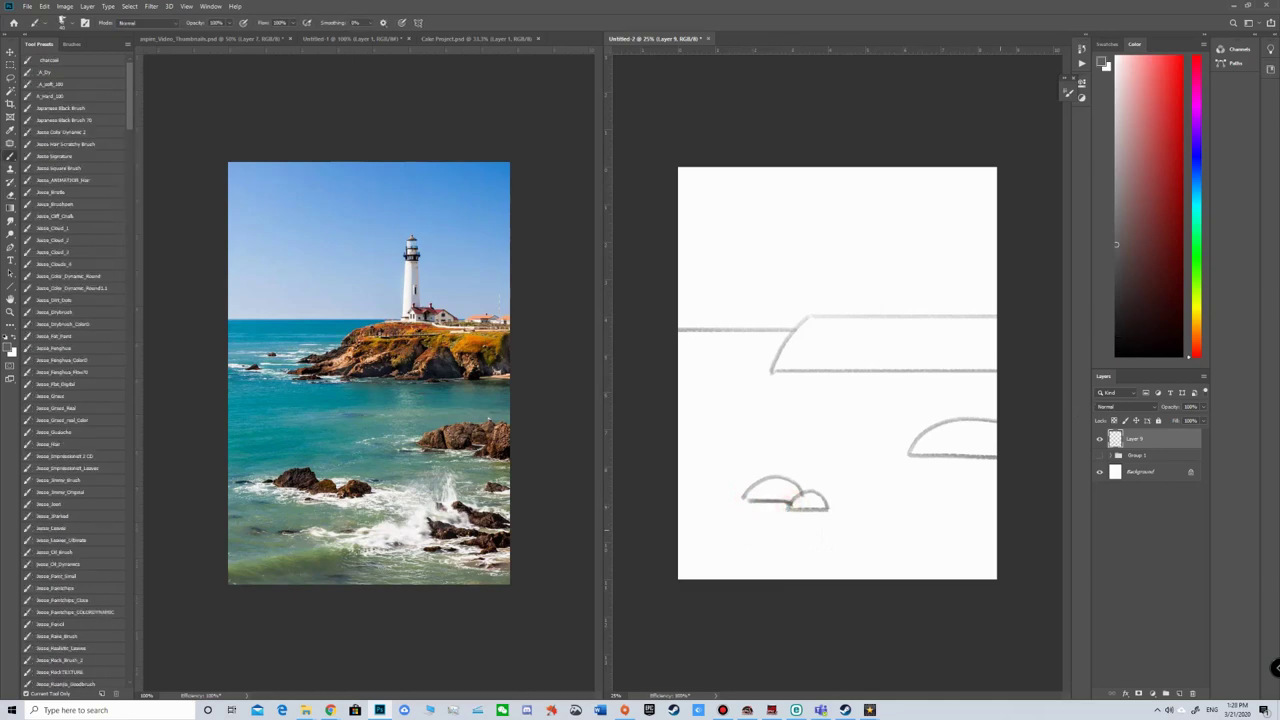
Sketch two low, flat foreground rocks near the canvas's lower right edge.
drag(990, 521, 916, 502)
key(ctrl+z)
mouse_move(1001, 521)
mouse_down()
mouse_move(929, 525)
mouse_move(1020, 540)
mouse_up()
mouse_move(940, 505)
mouse_down()
mouse_move(886, 511)
mouse_move(944, 511)
mouse_up()
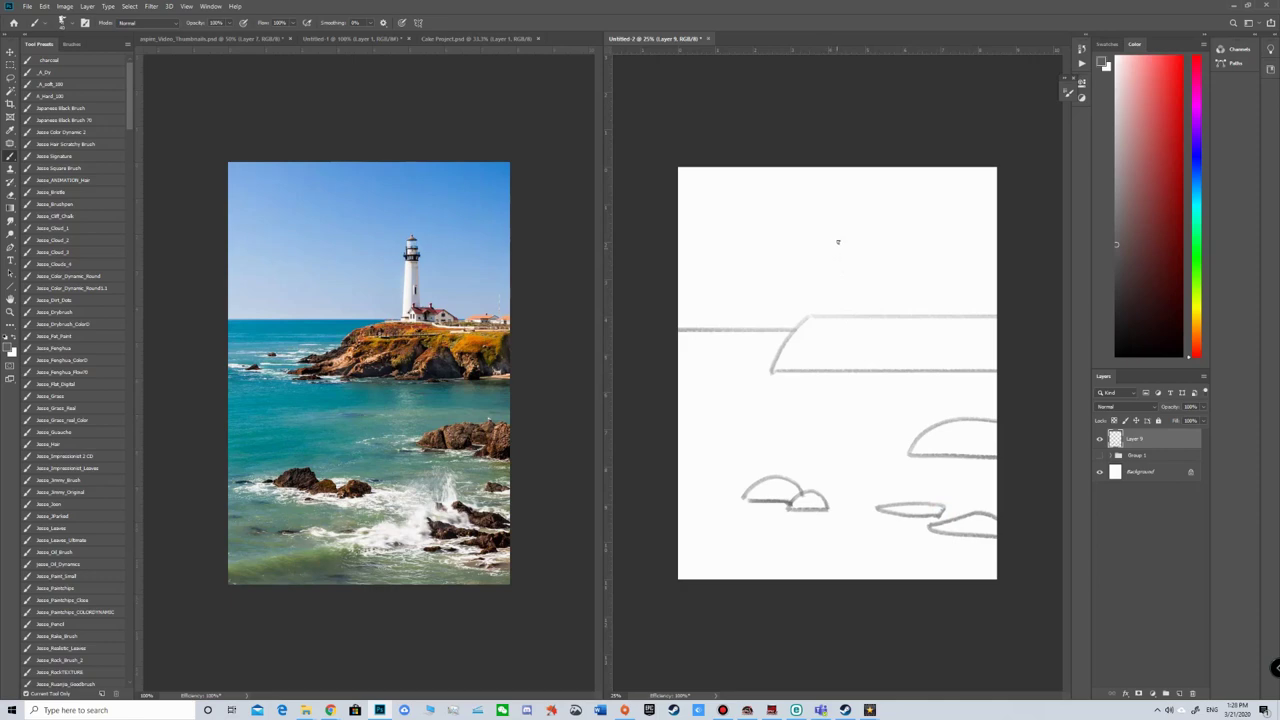
Sketch the tapering lighthouse tower on the cliff top with two slanted sides and a flat upper edge.
drag(842, 228, 831, 310)
mouse_move(843, 229)
mouse_down()
mouse_move(868, 231)
mouse_move(866, 322)
mouse_up()
key(ctrl+z)
drag(868, 230, 867, 322)
key(ctrl+z)
drag(868, 233, 867, 318)
mouse_move(846, 229)
mouse_down()
mouse_move(826, 316)
mouse_move(843, 232)
mouse_up()
drag(830, 306, 829, 312)
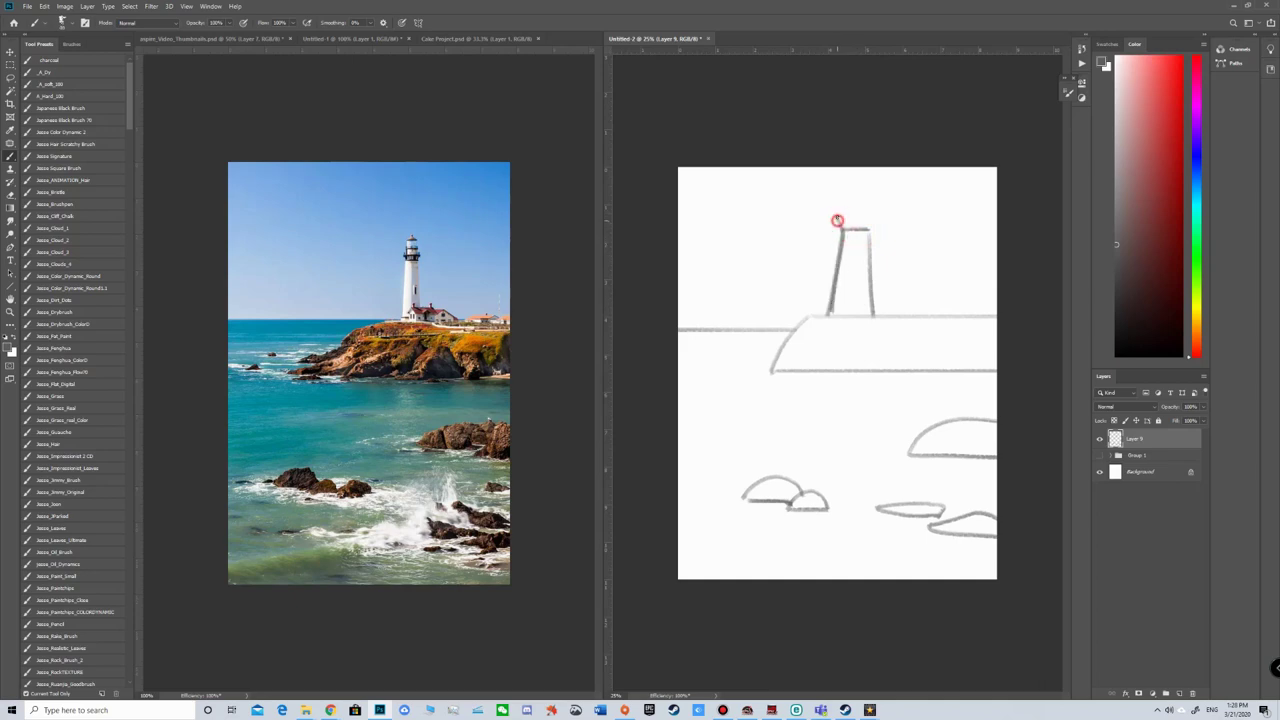
Sketch the lighthouse's gallery, the square lantern room above it, and a pointed roof with a small ball.
mouse_move(837, 219)
mouse_down()
mouse_move(849, 231)
mouse_move(875, 219)
mouse_up()
click(837, 212)
shift+click(875, 212)
click(847, 211)
shift+click(847, 189)
shift+click(865, 190)
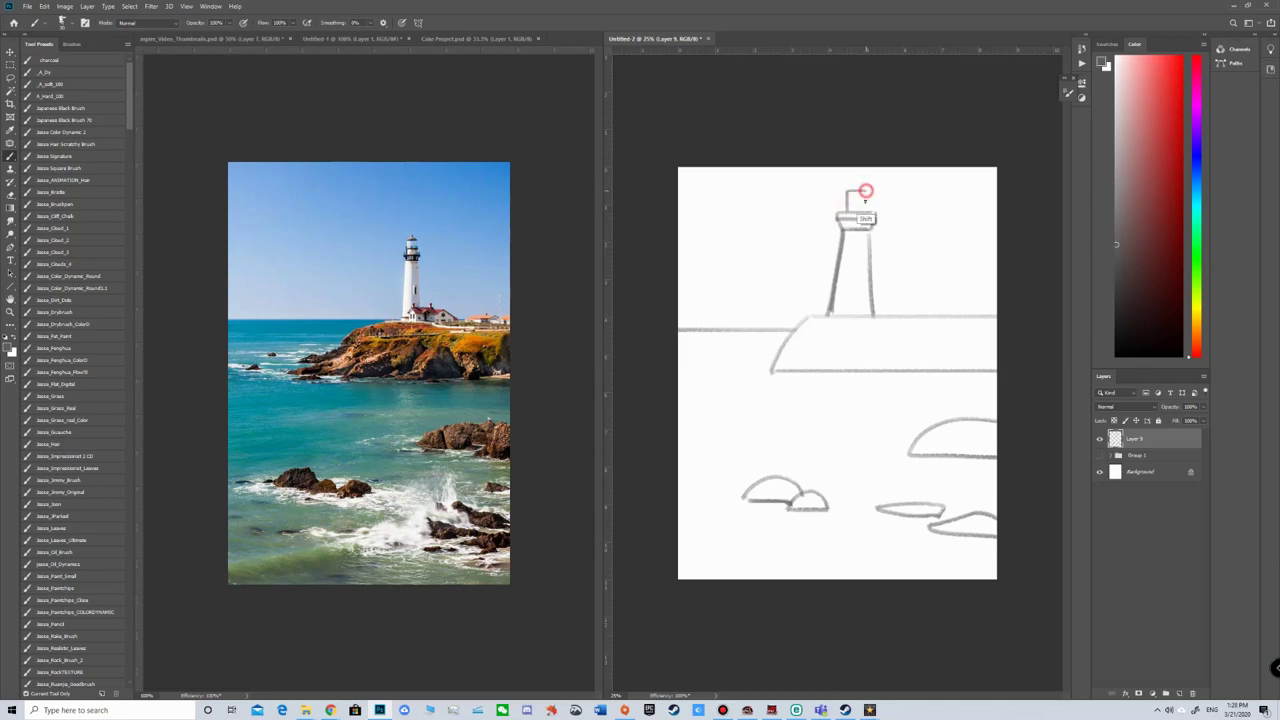
shift+click(866, 211)
mouse_move(847, 190)
mouse_down()
mouse_move(866, 190)
mouse_move(857, 180)
mouse_up()
click(856, 182)
click(860, 184)
Select the lighthouse with a rectangular marquee, scale it down slightly while keeping its base on the cliff, and deselect it.
key(m)
mouse_move(796, 168)
mouse_down()
mouse_move(920, 300)
mouse_move(916, 315)
mouse_up()
key(ctrl+t)
drag(916, 168, 906, 181)
key(Return)
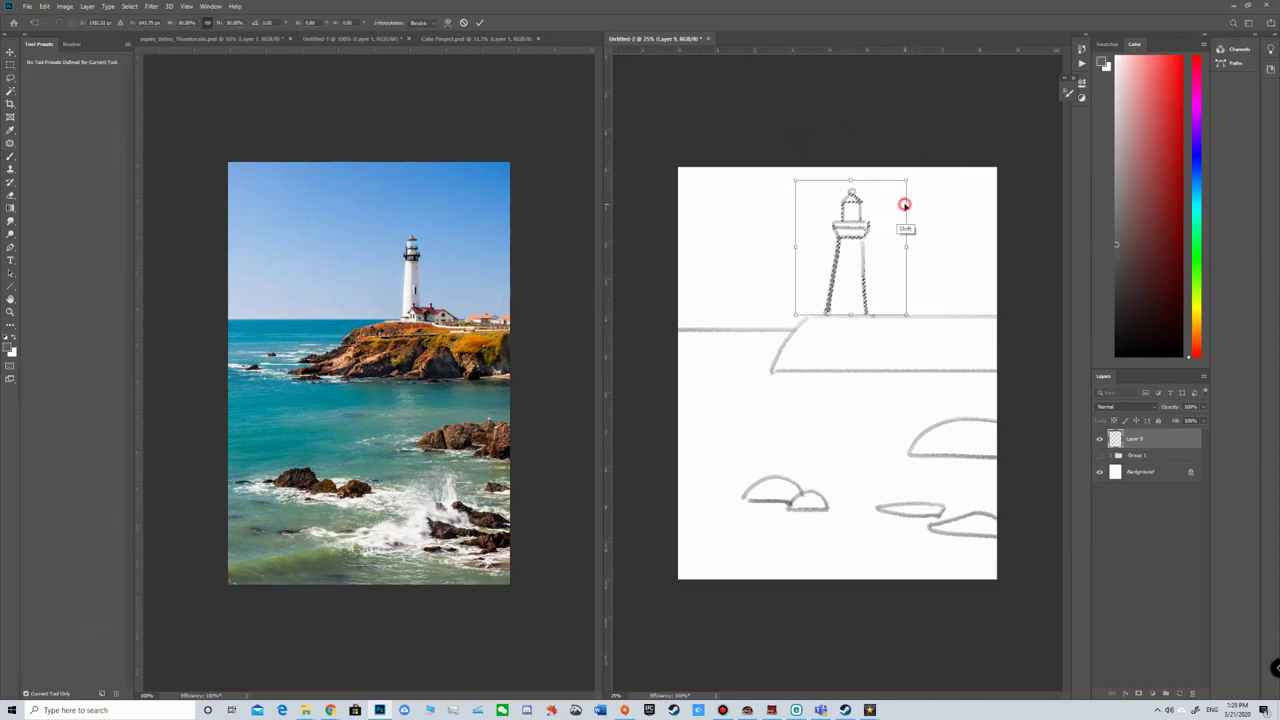
key(Return)
key(ctrl+d)
Sketch a small house with a pitched roof at the lighthouse's base and erase the lines that overlap it.
key(b)
mouse_move(862, 239)
mouse_down()
mouse_move(866, 315)
mouse_move(852, 293)
mouse_move(852, 312)
mouse_move(898, 294)
mouse_move(898, 315)
mouse_up()
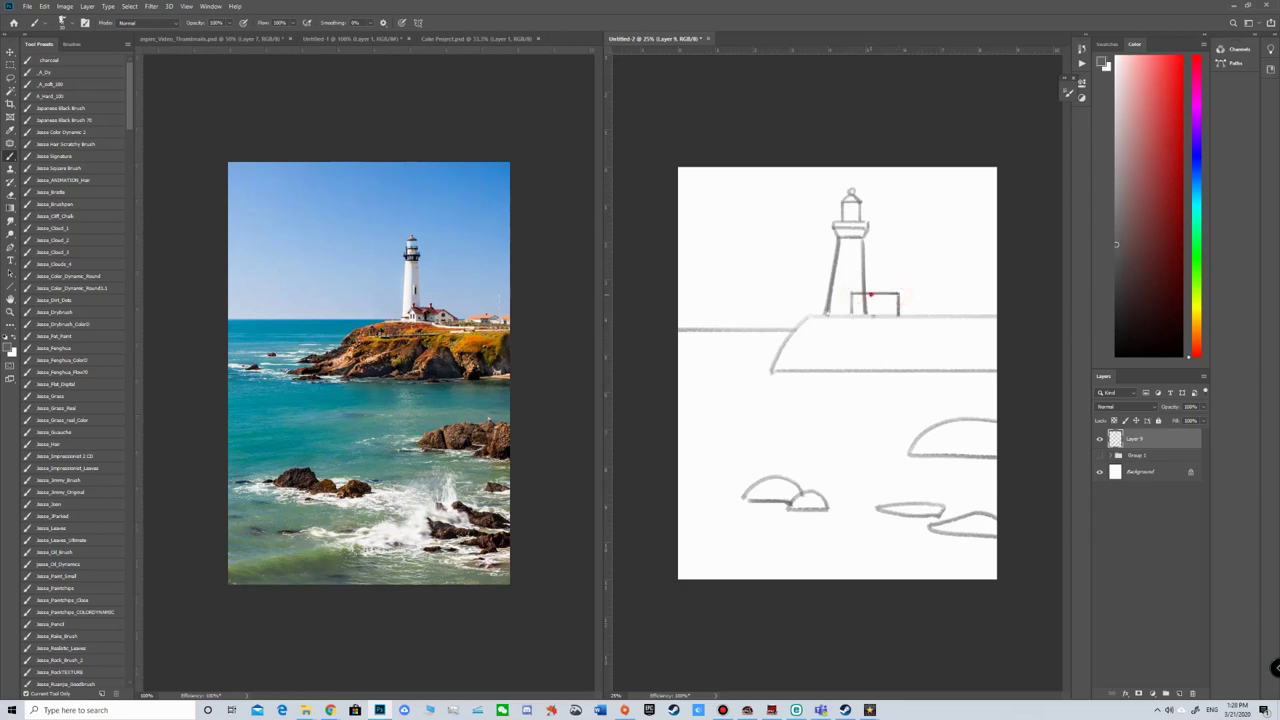
key(e)
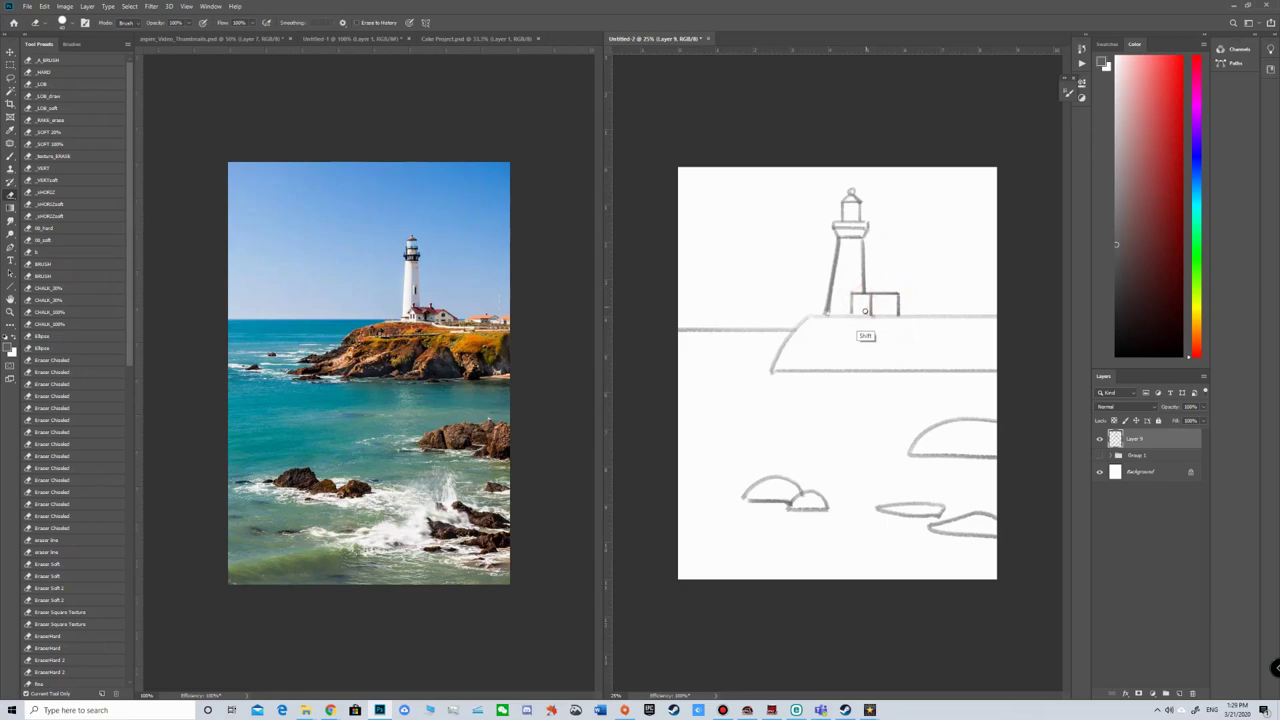
key(b)
drag(852, 294, 894, 285)
key(e)
key(b)
Sketch a second house with a sloped roof on the cliff top, running off the canvas's right edge.
mouse_move(948, 297)
mouse_down()
mouse_move(948, 313)
mouse_move(996, 298)
mouse_move(977, 316)
mouse_up()
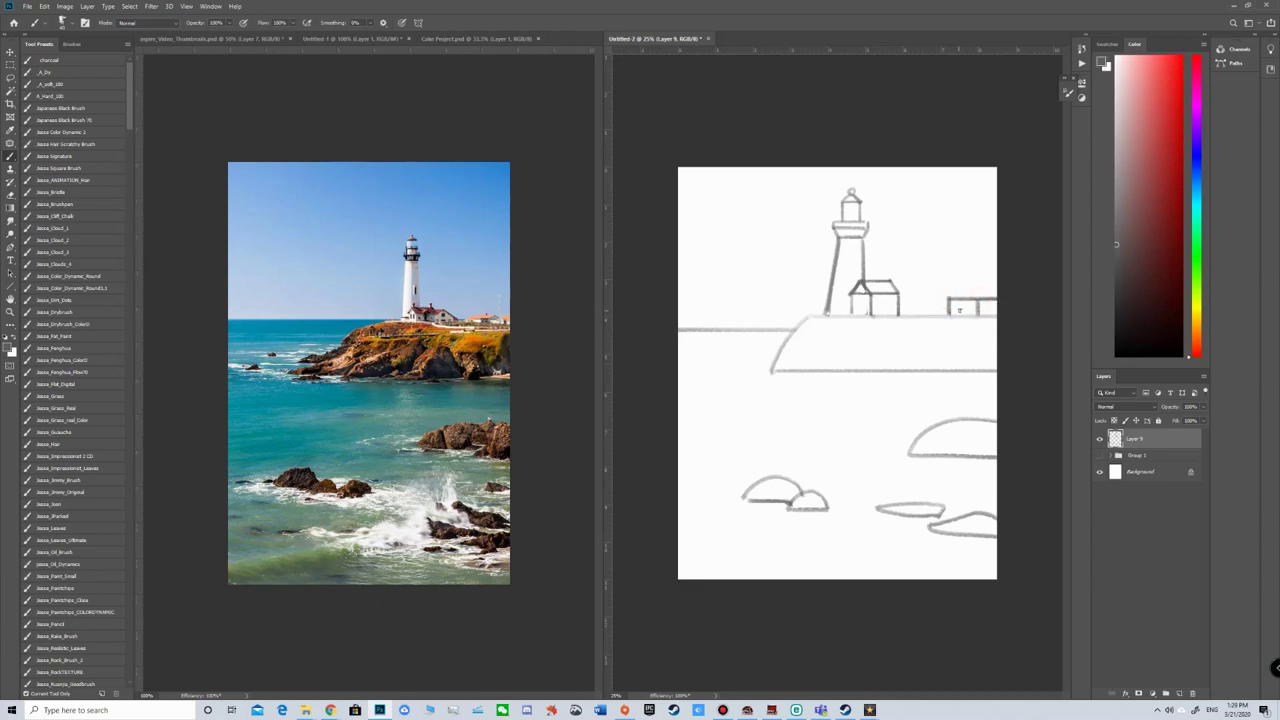
mouse_move(978, 298)
mouse_down()
mouse_move(996, 287)
mouse_move(962, 288)
mouse_up()
shift+click(962, 288)
shift+click(1005, 287)
drag(951, 298, 997, 298)
click(948, 298)
shift+click(947, 316)
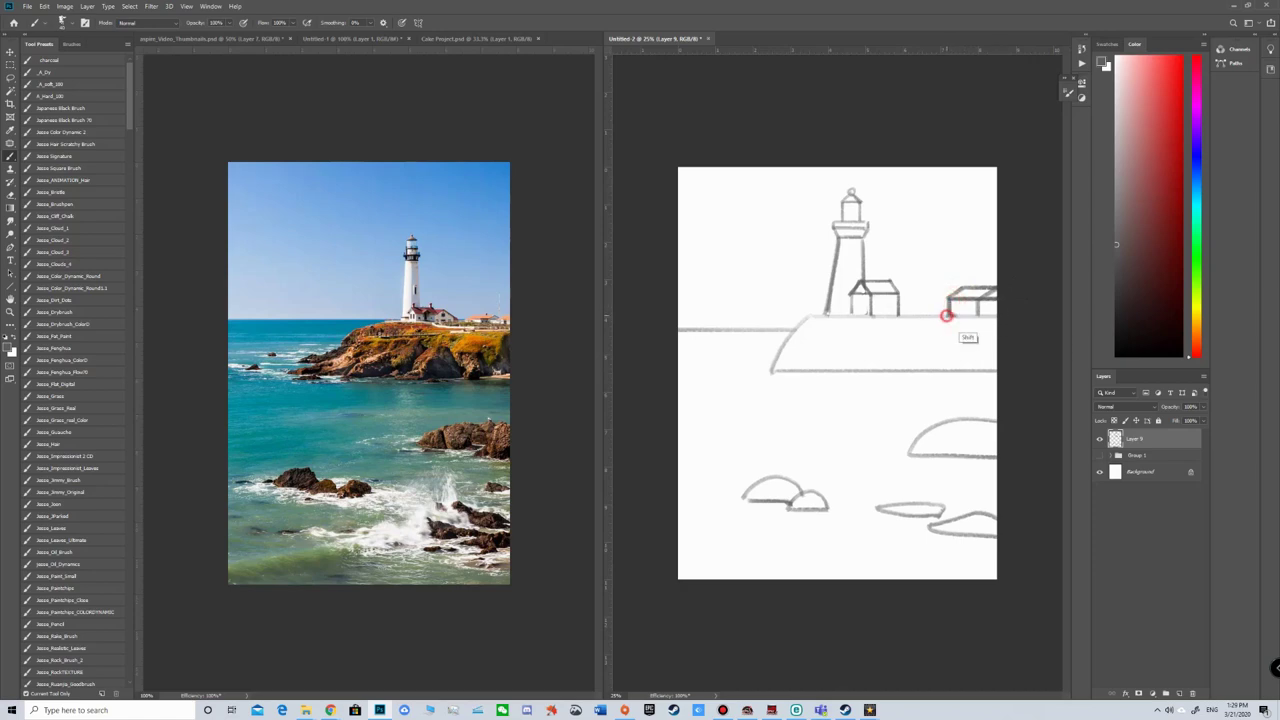
shift+click(978, 309)
click(988, 293)
Sketch a tall double-lined pole topped with a small ball between the two houses.
click(932, 316)
shift+click(932, 229)
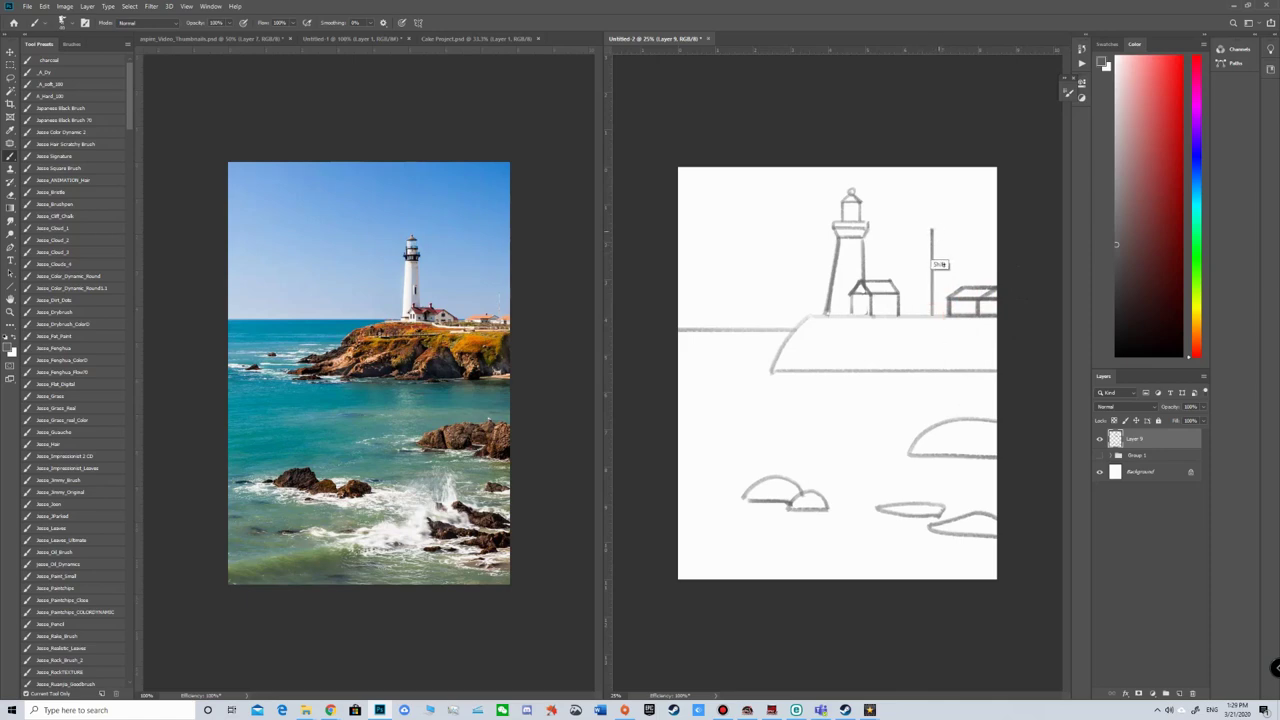
click(935, 230)
shift+click(935, 313)
drag(933, 221, 934, 222)
Clean up the lighthouse's right side and add lantern-room details plus windows and a door on the tower and small house.
key(e)
drag(862, 247, 866, 283)
key(b)
drag(842, 213, 859, 213)
drag(849, 206, 852, 208)
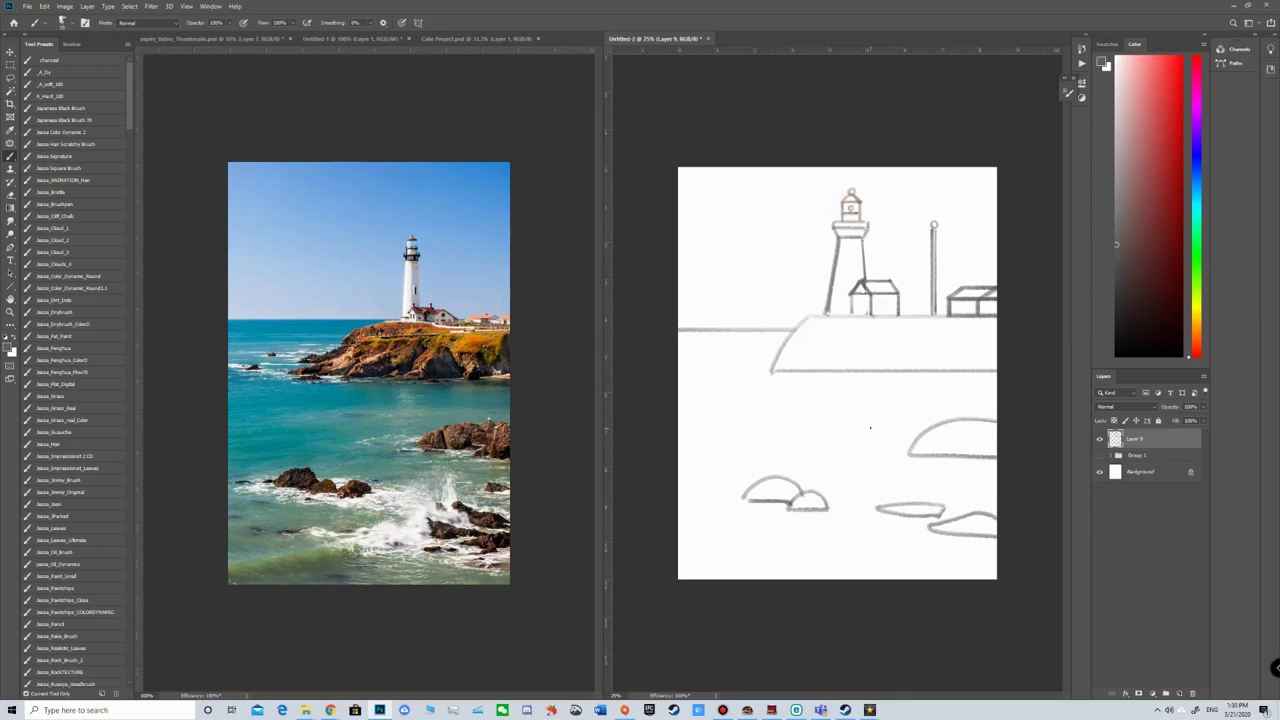
mouse_move(855, 261)
mouse_down()
mouse_move(888, 314)
mouse_move(874, 308)
mouse_move(895, 307)
mouse_move(865, 308)
mouse_up()
Sketch two overlapping domed rocks in front of the cliff, along its base line.
mouse_move(890, 378)
mouse_down()
mouse_move(952, 350)
mouse_move(963, 380)
mouse_up()
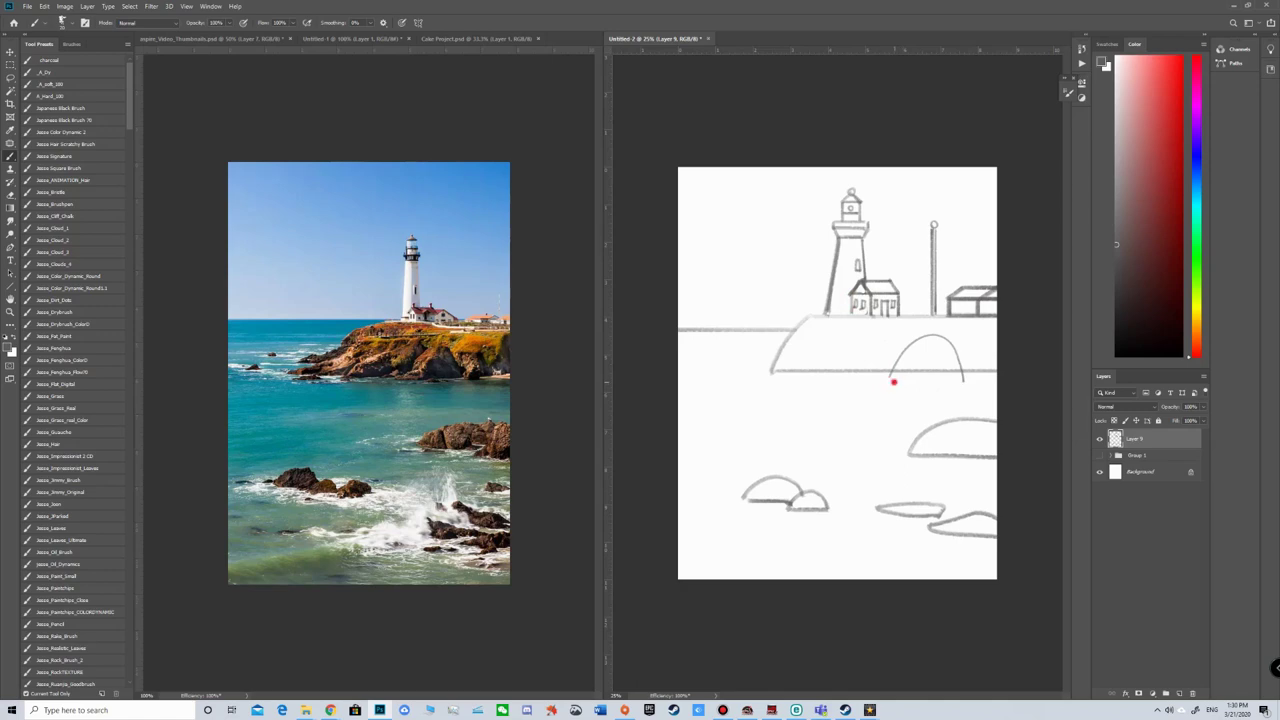
drag(889, 375, 963, 380)
mouse_move(907, 345)
mouse_down()
mouse_move(820, 378)
mouse_move(890, 378)
mouse_up()
Erase the cliff's base line inside the two domed rocks and redraw the left rock's base as a straight line.
key(e)
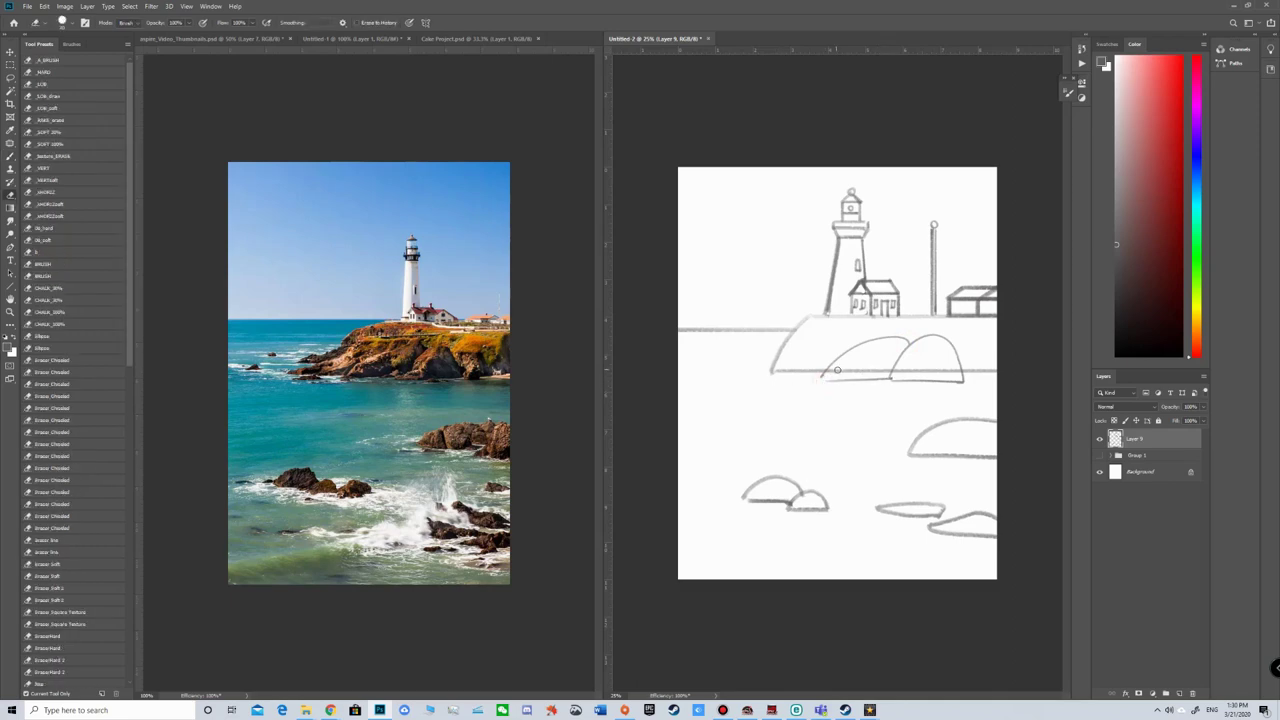
mouse_move(829, 368)
mouse_down()
mouse_move(932, 370)
mouse_move(901, 370)
mouse_up()
key(b)
shift+click(820, 376)
shift+click(888, 376)
key(e)
shift+click(886, 381)
shift+click(810, 381)
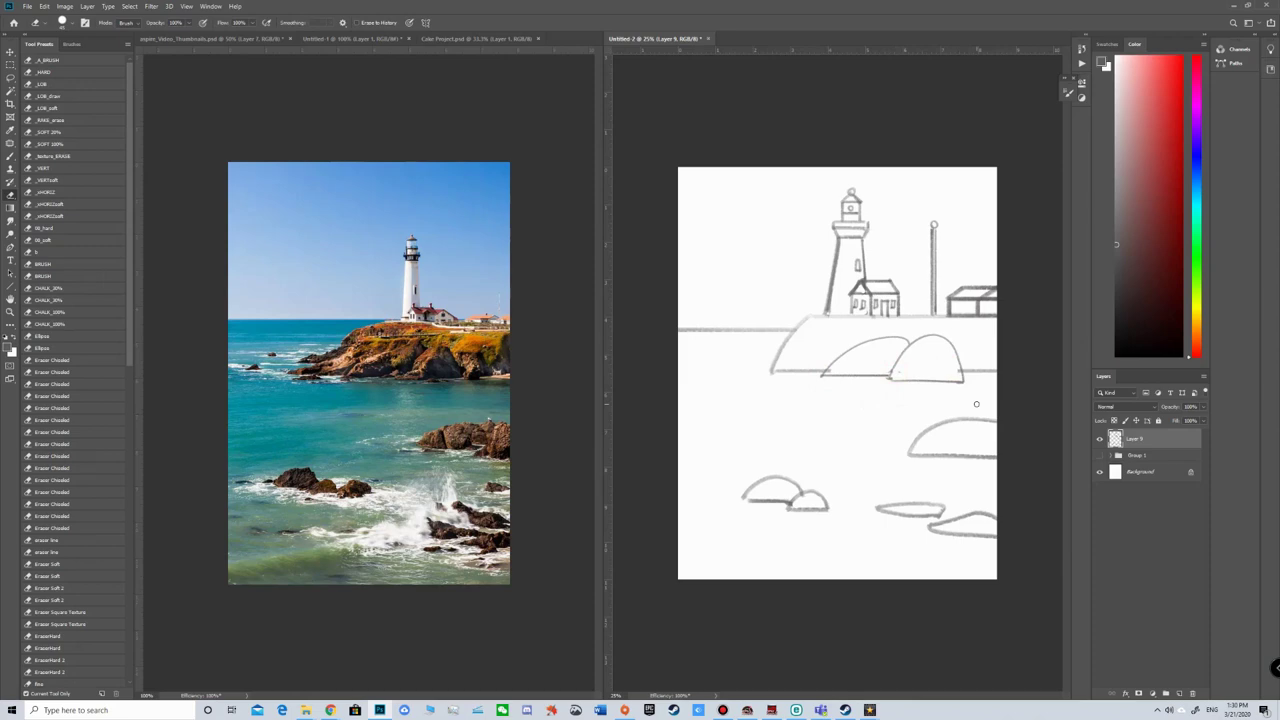
Sketch a few small fence posts on the cliff top between the small house and the pole.
key(b)
click(910, 306)
drag(910, 306, 922, 314)
shift+click(910, 308)
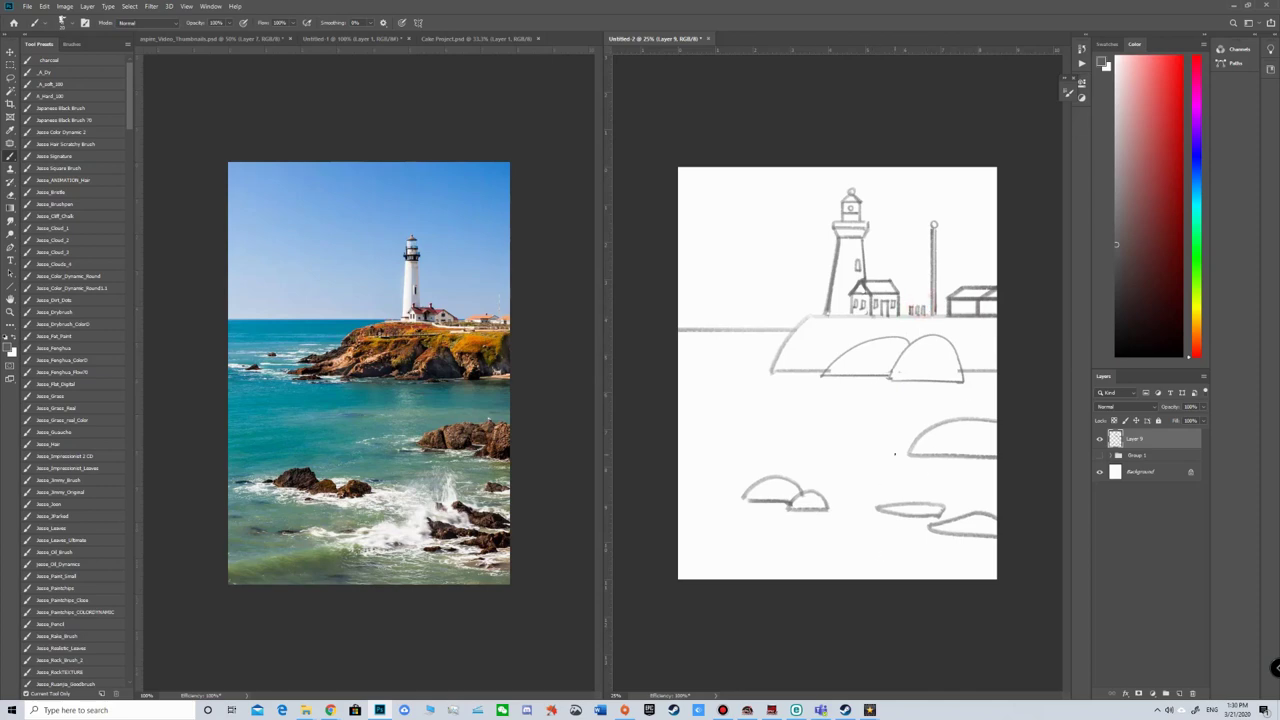
Sketch a wavy ground line just below the cliff's top edge and add windows and chimneys to the houses.
drag(807, 318, 997, 328)
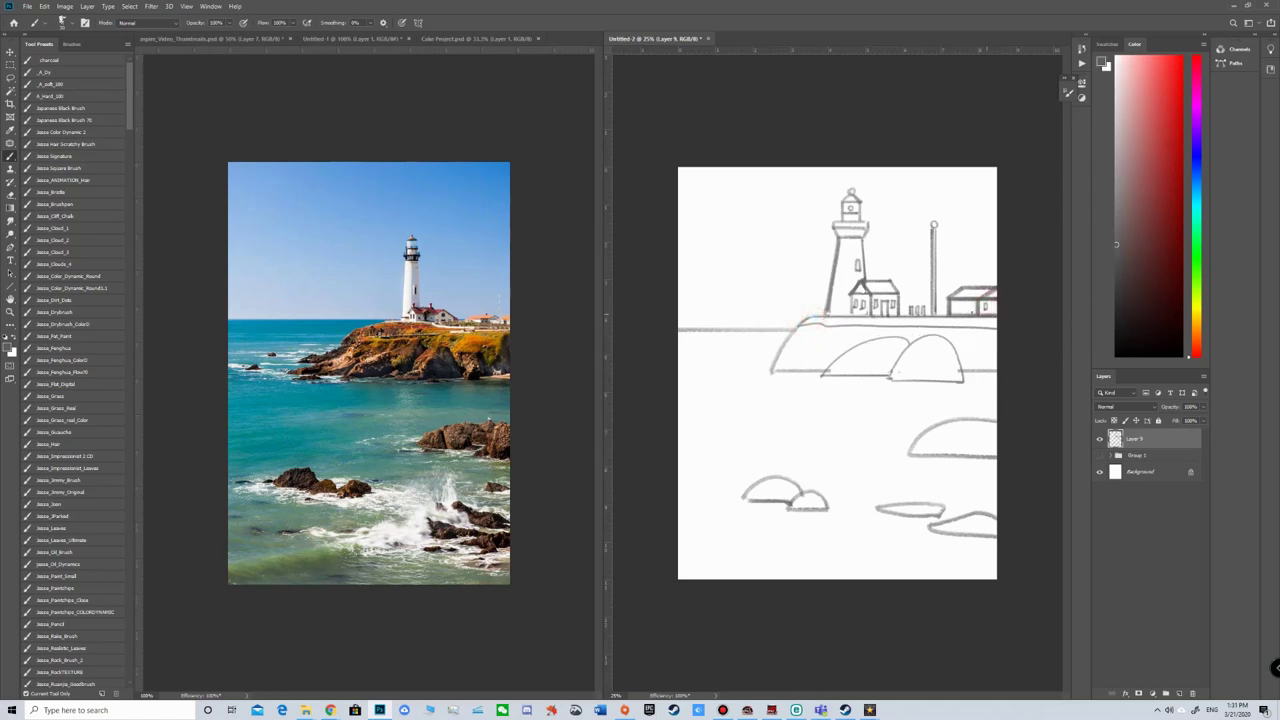
drag(954, 303, 957, 309)
drag(968, 278, 974, 286)
Sketch curved waves in the lower left foreground, the middle of the water and below the horizon at the left.
drag(680, 552, 835, 533)
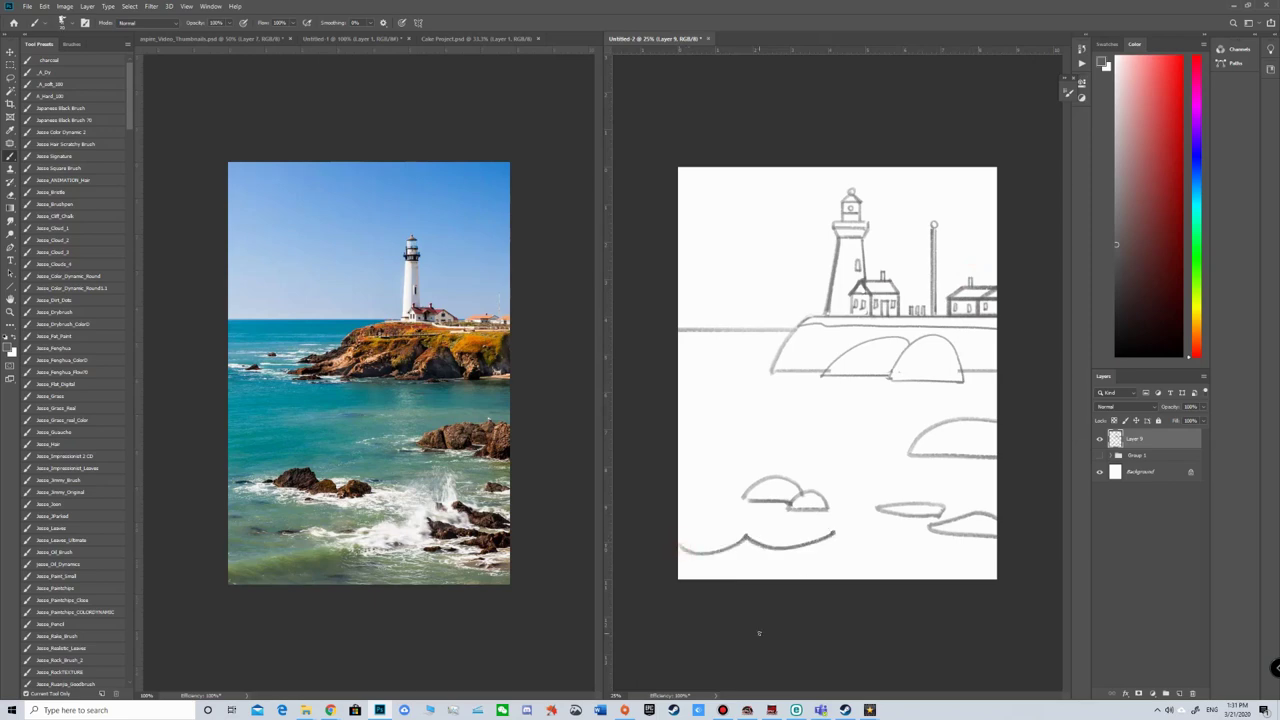
drag(833, 436, 892, 432)
drag(679, 362, 727, 355)
Sketch three scalloped clouds in the sky and two simple birds left of the lighthouse.
mouse_move(766, 168)
mouse_down()
mouse_move(760, 229)
mouse_move(679, 246)
mouse_up()
key(ctrl+z)
drag(756, 167, 679, 216)
mouse_move(762, 168)
mouse_down()
mouse_move(777, 184)
mouse_move(757, 214)
mouse_move(680, 236)
mouse_up()
mouse_move(998, 188)
mouse_down()
mouse_move(938, 207)
mouse_move(1017, 208)
mouse_move(991, 178)
mouse_move(941, 184)
mouse_move(929, 208)
mouse_move(961, 228)
mouse_move(1000, 220)
mouse_up()
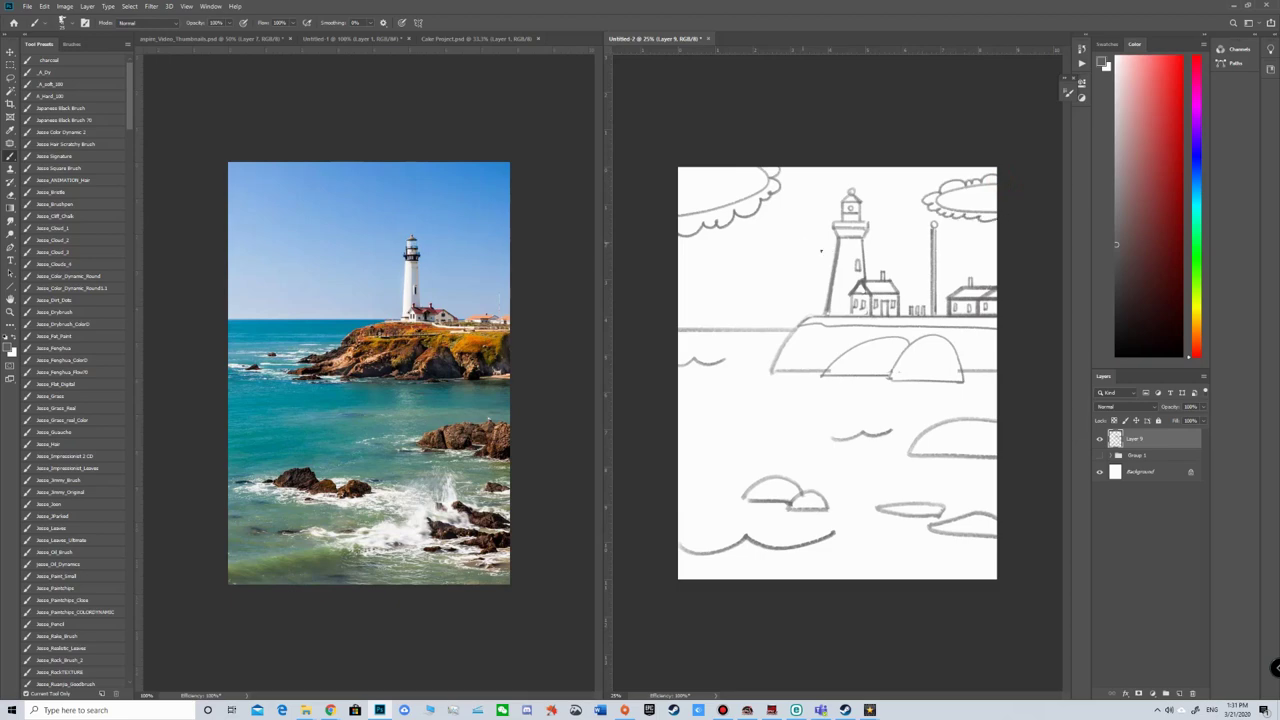
mouse_move(795, 259)
mouse_down()
mouse_move(756, 264)
mouse_move(801, 253)
mouse_move(788, 258)
mouse_move(809, 269)
mouse_move(753, 268)
mouse_move(806, 276)
mouse_up()
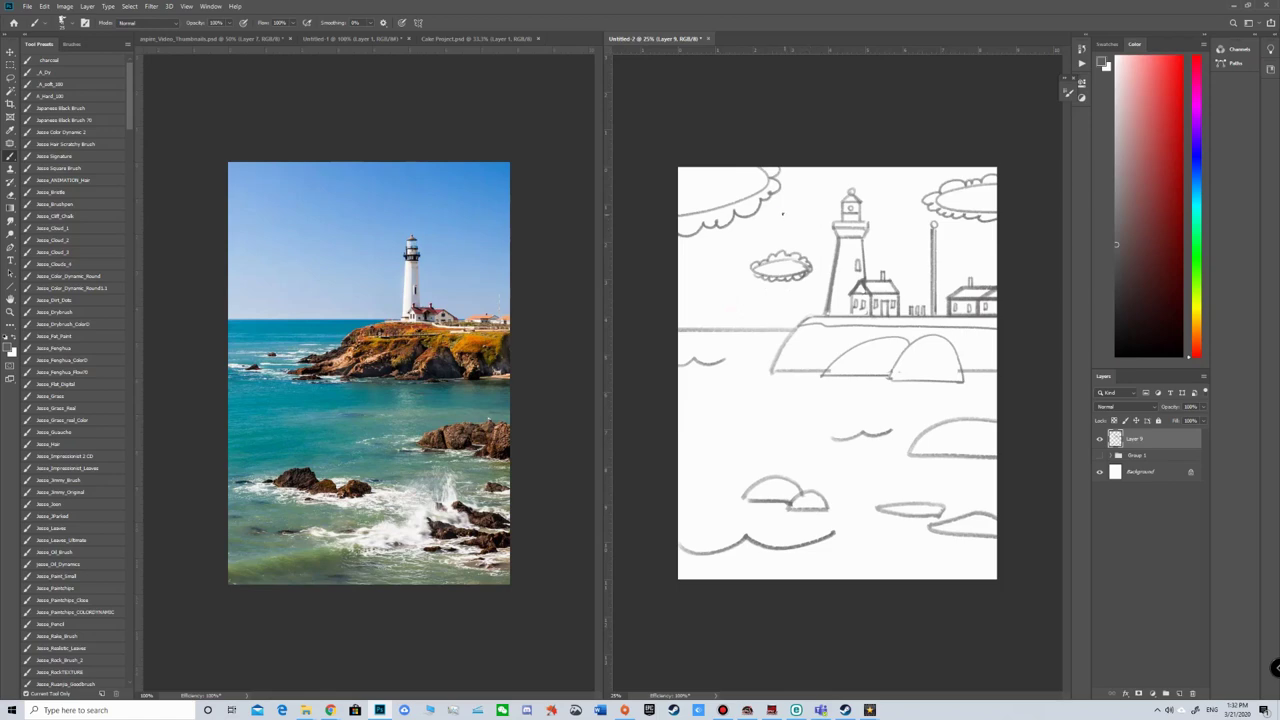
drag(784, 214, 818, 211)
key(e)
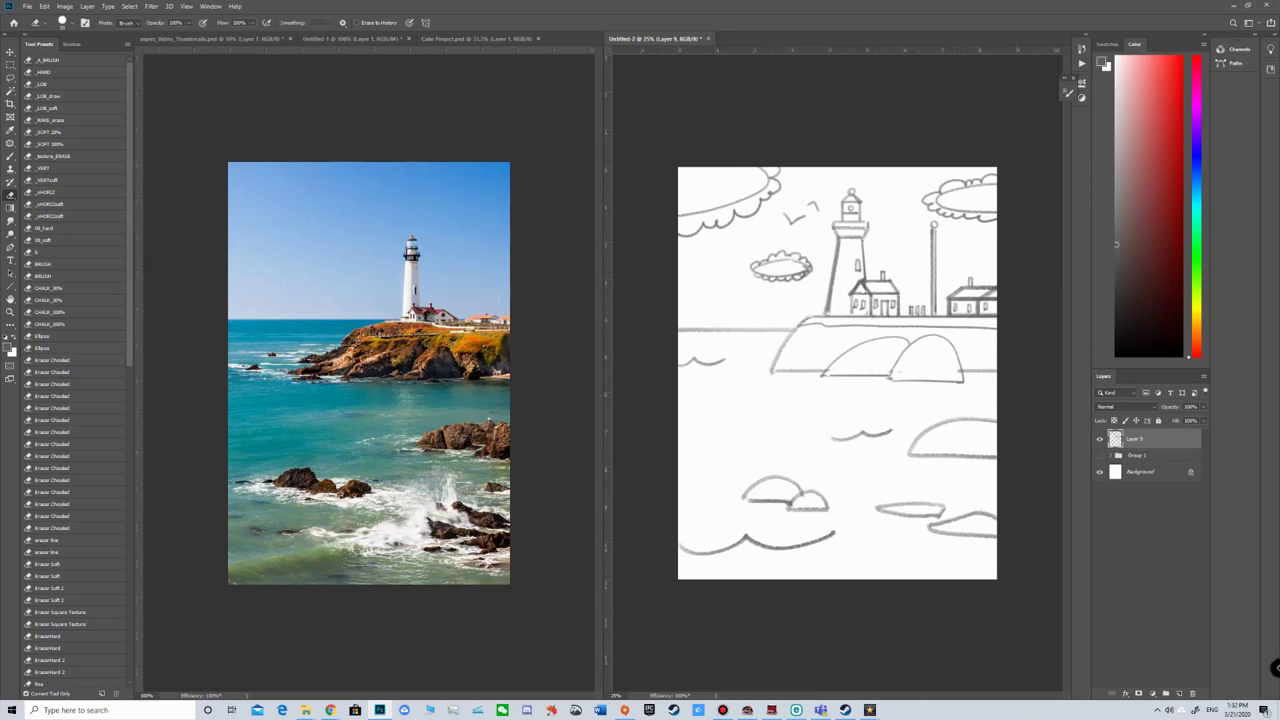
Create a new layer above the sketch and choose a solid brush preset with black for inking.
key(b)
key(x)
click(1179, 693)
click(100, 74)
Ink the lighthouse's left side, the cliff with its two domed rocks and ground line, and the horizon in black.
mouse_move(839, 241)
mouse_down()
mouse_move(826, 314)
mouse_move(1035, 321)
mouse_up()
mouse_move(812, 320)
mouse_down()
mouse_move(770, 374)
mouse_move(820, 372)
mouse_up()
mouse_move(909, 346)
mouse_down()
mouse_move(826, 372)
mouse_move(966, 384)
mouse_move(997, 372)
mouse_up()
drag(802, 326, 997, 330)
drag(795, 330, 613, 336)
Ink the two small waves and the domed rock at the canvas's right edge over the sketch.
drag(680, 362, 729, 357)
drag(829, 437, 996, 419)
mouse_move(905, 456)
mouse_down()
mouse_move(996, 456)
mouse_move(907, 458)
mouse_up()
key(ctrl+z)
key(ctrl+z)
drag(907, 458, 996, 457)
Ink the two low, flat foreground rocks near the lower right edge.
mouse_move(932, 528)
mouse_down()
mouse_move(997, 516)
mouse_move(930, 527)
mouse_move(997, 541)
mouse_up()
key(ctrl+z)
mouse_move(943, 515)
mouse_down()
mouse_move(877, 505)
mouse_move(939, 507)
mouse_up()
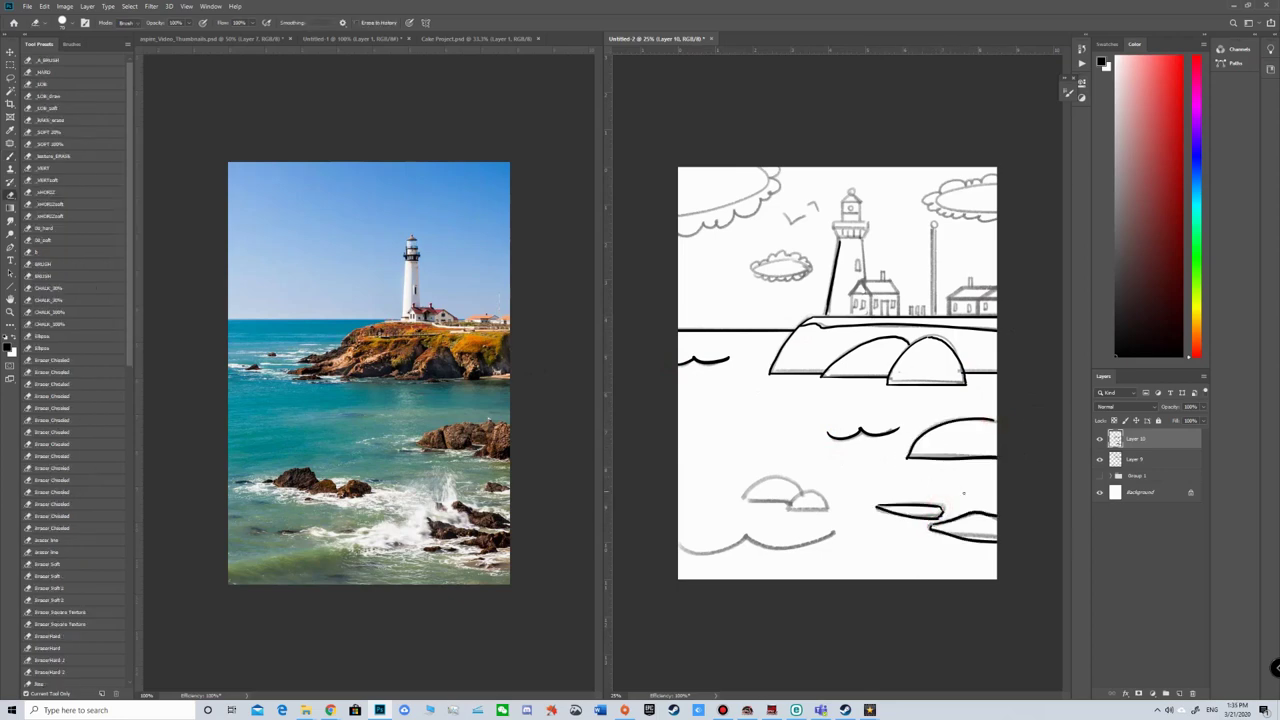
Ink the two overlapping domed rocks in the foreground and the long wave line at the canvas's lower left in black.
drag(746, 500, 827, 508)
drag(744, 500, 800, 489)
drag(680, 552, 829, 532)
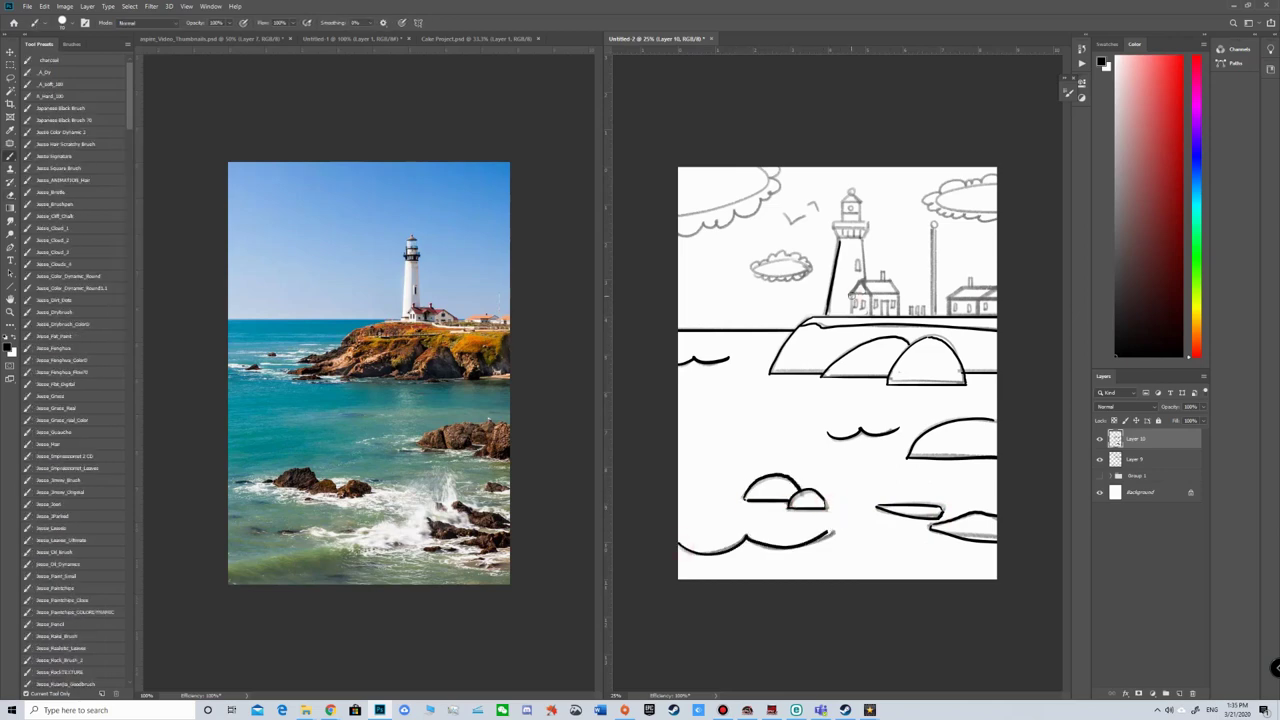
Ink the house beside the lighthouse in black, including its roof, walls, chimney, windows and door.
mouse_move(870, 296)
mouse_down()
mouse_move(869, 316)
mouse_move(871, 297)
mouse_move(849, 298)
mouse_up()
mouse_move(862, 282)
mouse_down()
mouse_move(891, 281)
mouse_move(900, 296)
mouse_up()
click(869, 295)
shift+click(900, 296)
shift+click(899, 315)
click(881, 280)
shift+click(883, 271)
click(852, 301)
shift+click(852, 311)
drag(861, 298, 862, 308)
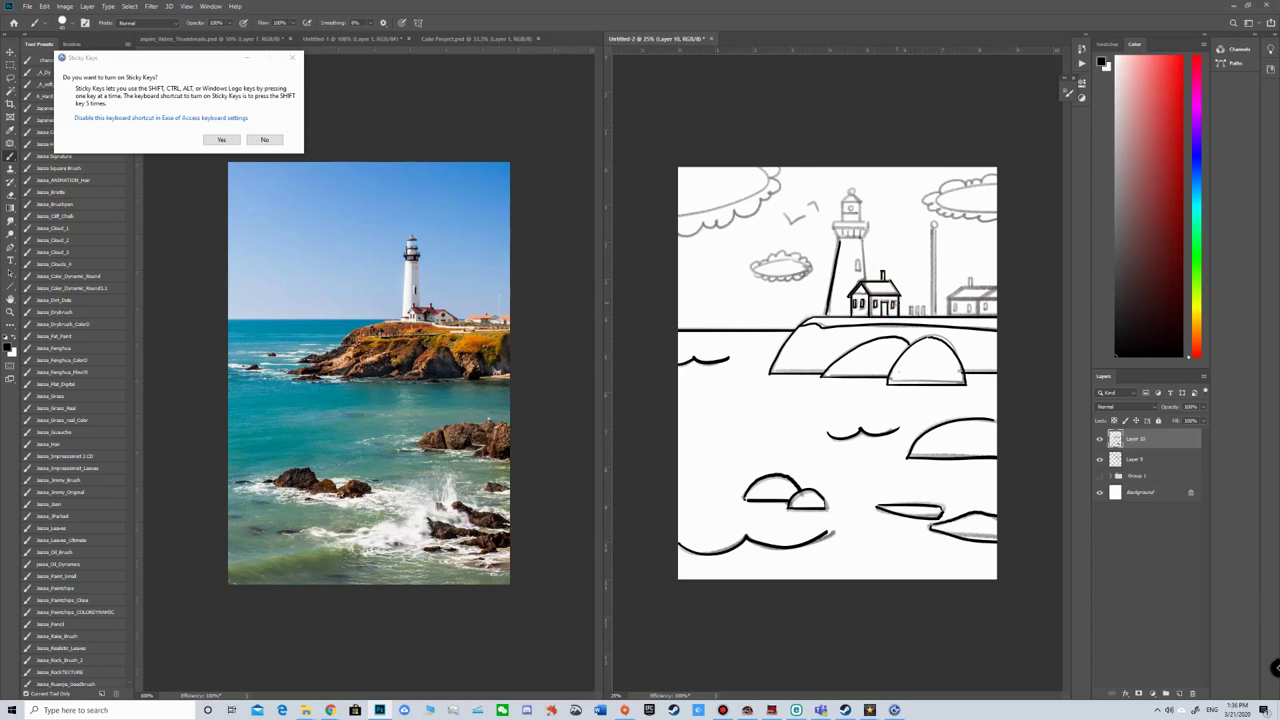
Ink the tall pole, the fence posts, the second house at the canvas edge, and the rest of the lighthouse up to its lantern room.
mouse_move(932, 226)
mouse_down()
mouse_move(934, 320)
mouse_move(915, 307)
mouse_up()
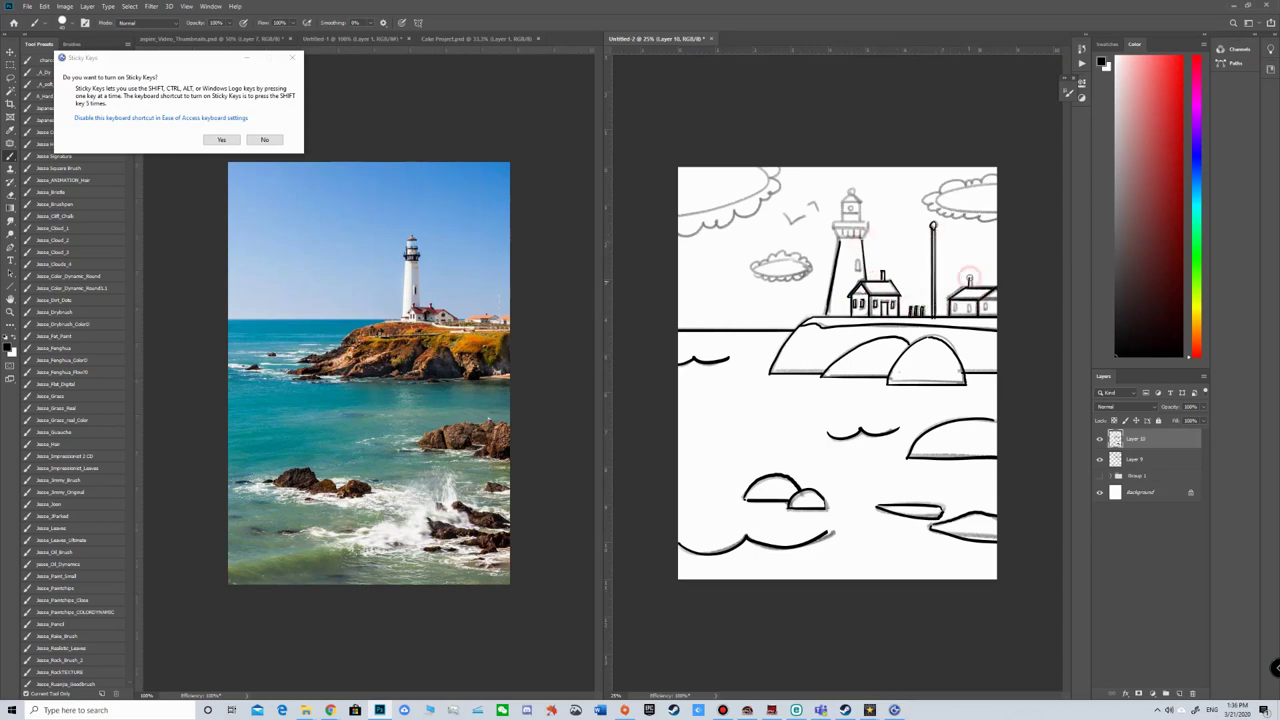
mouse_move(845, 242)
mouse_down()
mouse_move(870, 232)
mouse_move(835, 222)
mouse_move(845, 236)
mouse_up()
drag(844, 204, 853, 188)
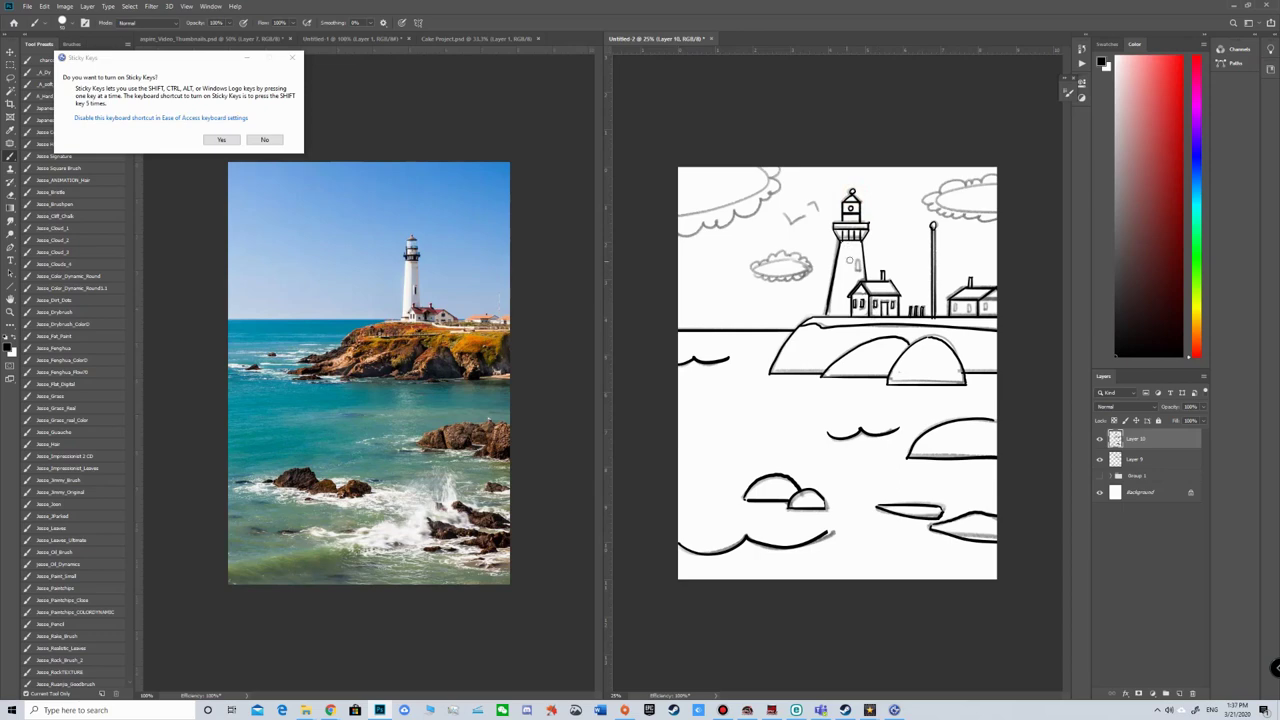
Ink the scalloped outlines of the three clouds and the two birds in black.
mouse_move(989, 177)
mouse_down()
mouse_move(955, 180)
mouse_move(925, 208)
mouse_move(996, 216)
mouse_up()
drag(784, 222, 818, 204)
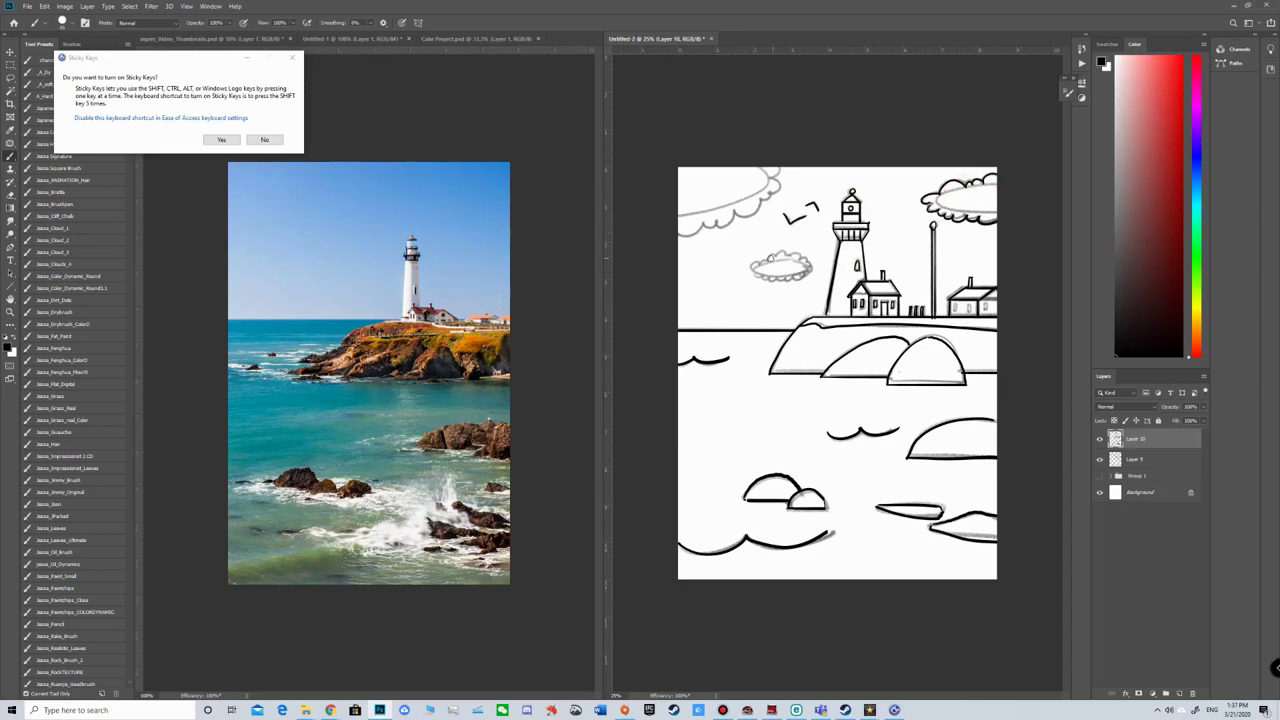
mouse_move(785, 255)
mouse_down()
mouse_move(792, 281)
mouse_move(751, 263)
mouse_up()
mouse_move(687, 235)
mouse_down()
mouse_move(772, 192)
mouse_move(785, 170)
mouse_up()
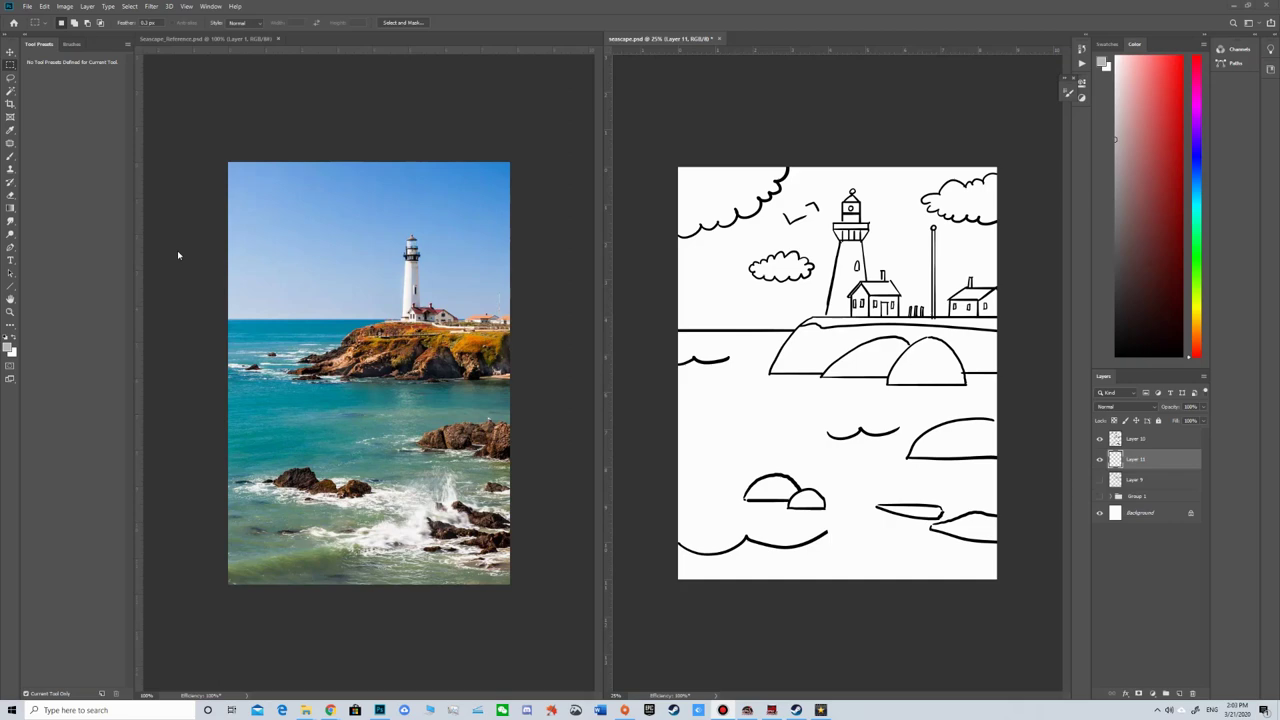
Choose a medium sky blue and paint a straight horizontal line across the sky just below the lighthouse gallery.
click(1194, 186)
click(1145, 69)
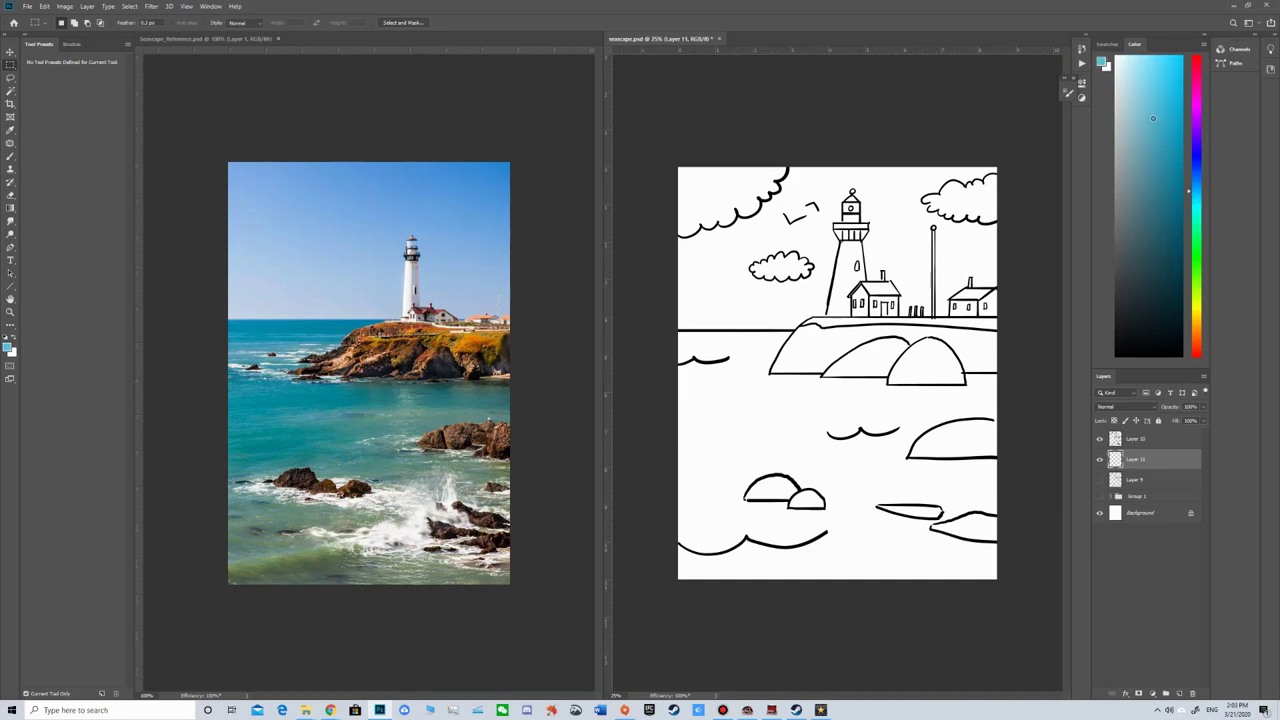
key(b)
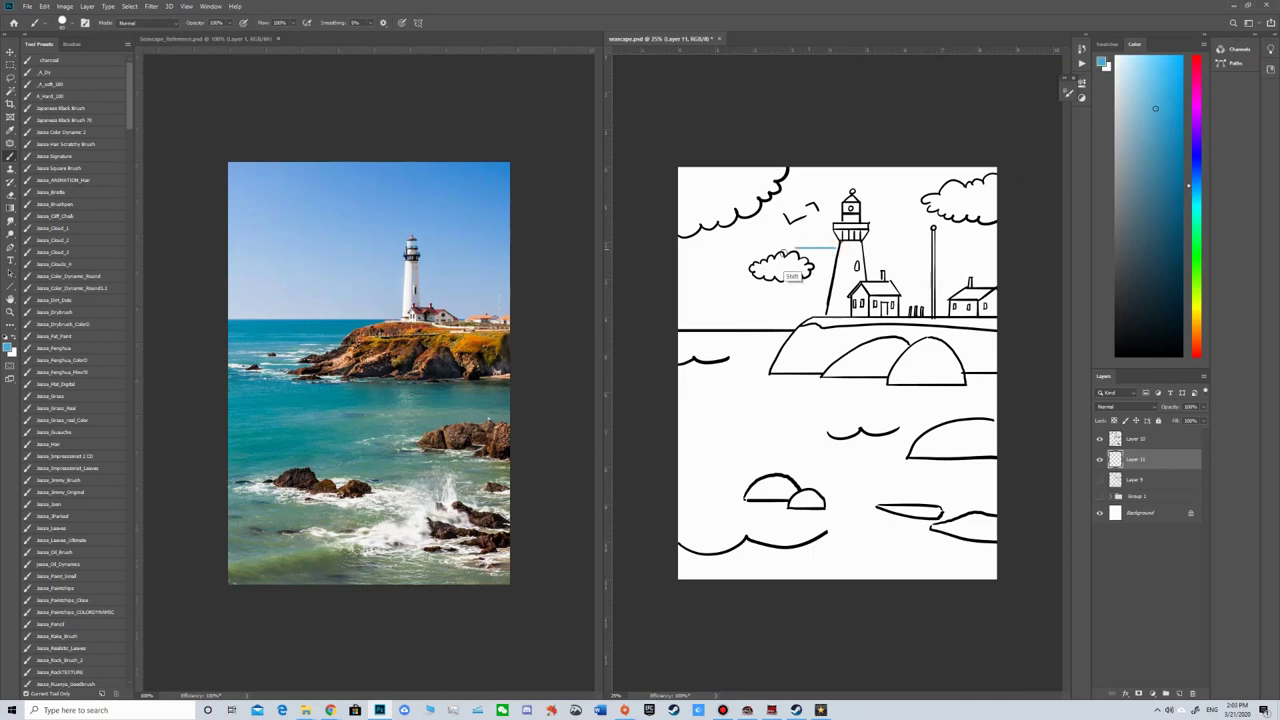
click(1156, 75)
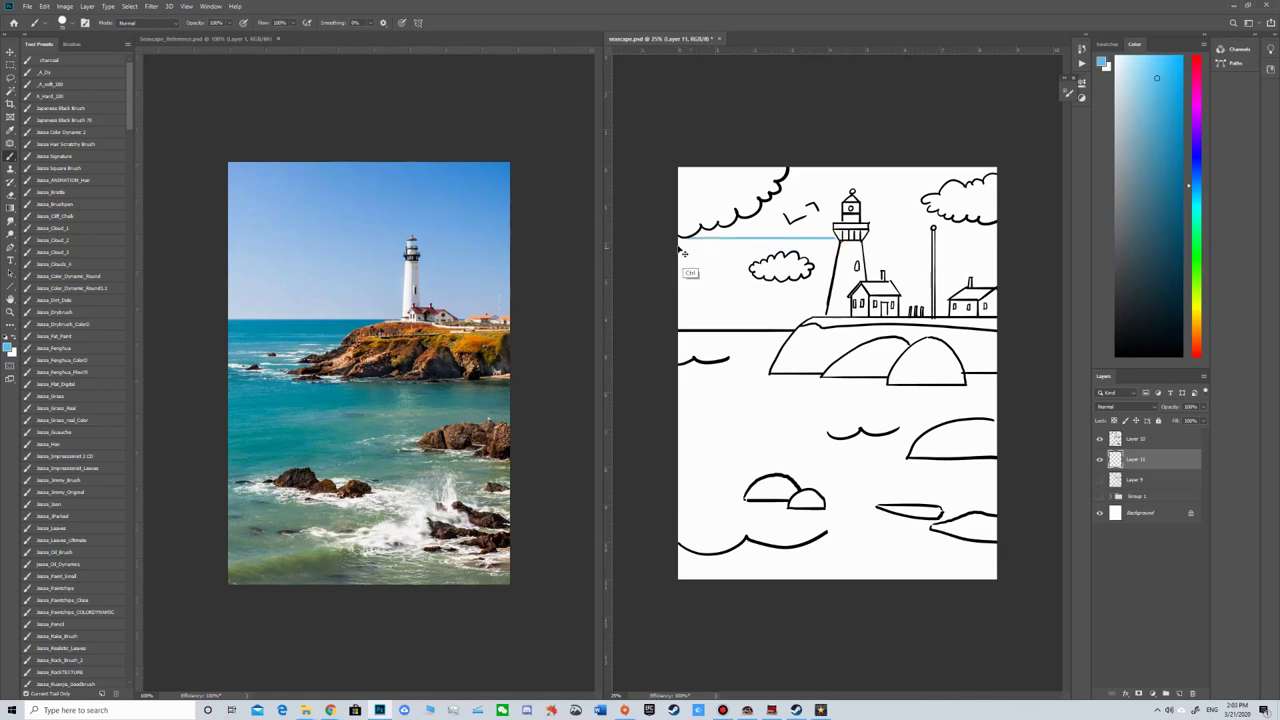
mouse_move(678, 242)
mouse_down()
mouse_move(930, 244)
mouse_move(1026, 272)
mouse_up()
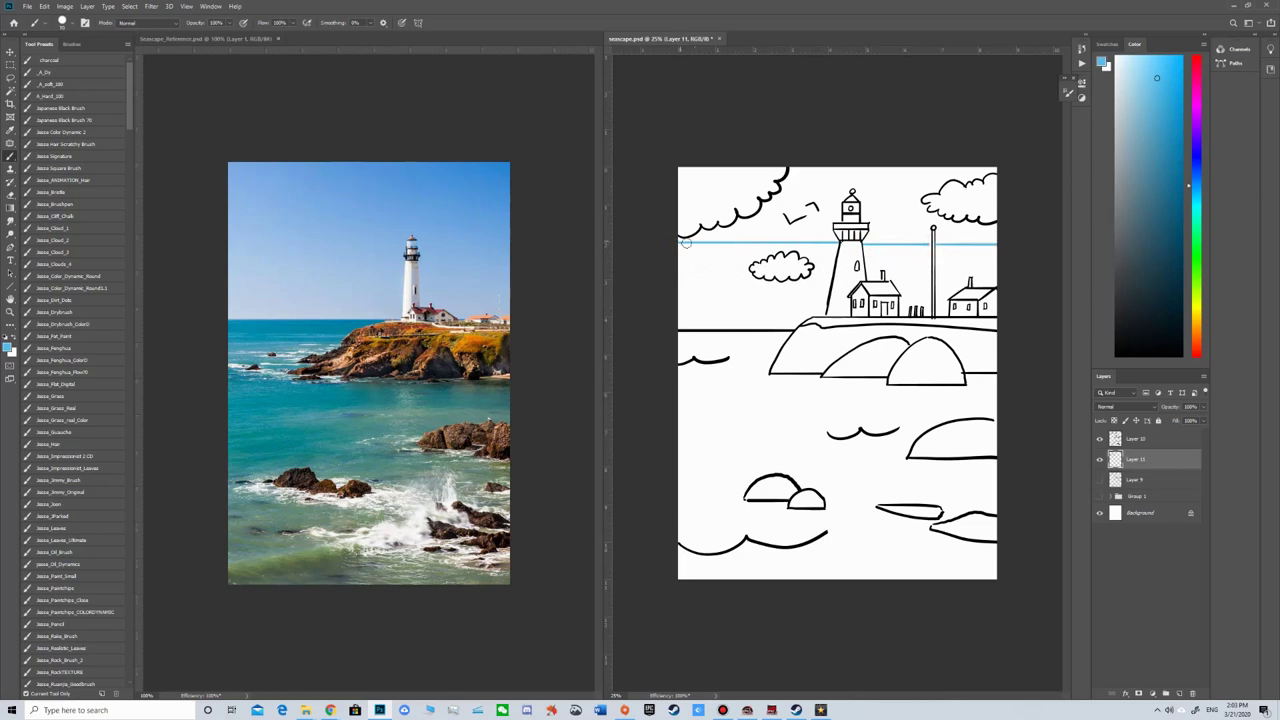
Paint the lower sky band from the canvas edge to the lighthouse in a lighter blue, leaving the small cloud white.
click(1137, 62)
mouse_move(729, 277)
mouse_down()
mouse_move(729, 318)
mouse_move(760, 322)
mouse_move(671, 322)
mouse_move(754, 310)
mouse_move(653, 297)
mouse_move(697, 276)
mouse_move(728, 312)
mouse_move(718, 272)
mouse_move(684, 247)
mouse_move(836, 243)
mouse_move(839, 280)
mouse_move(831, 260)
mouse_move(826, 298)
mouse_move(834, 253)
mouse_move(823, 296)
mouse_move(815, 259)
mouse_move(828, 250)
mouse_move(774, 250)
mouse_up()
key(bracketright)
key(bracketright)
key(bracketright)
key(bracketright)
key(bracketright)
key([)
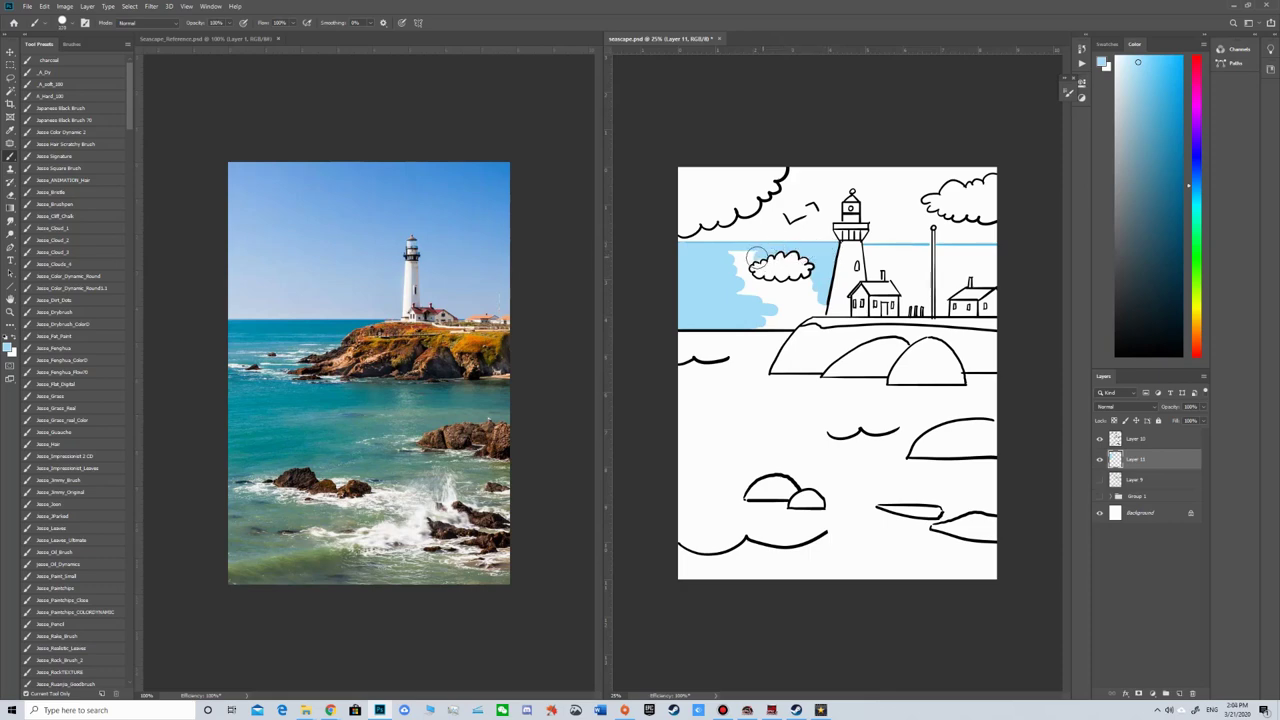
mouse_move(760, 257)
mouse_down()
mouse_move(741, 283)
mouse_move(738, 267)
mouse_move(767, 293)
mouse_move(774, 282)
mouse_move(749, 296)
mouse_move(805, 284)
mouse_move(794, 299)
mouse_move(818, 310)
mouse_move(744, 323)
mouse_move(806, 297)
mouse_move(786, 300)
mouse_move(801, 305)
mouse_move(784, 317)
mouse_move(790, 330)
mouse_move(800, 291)
mouse_up()
key(e)
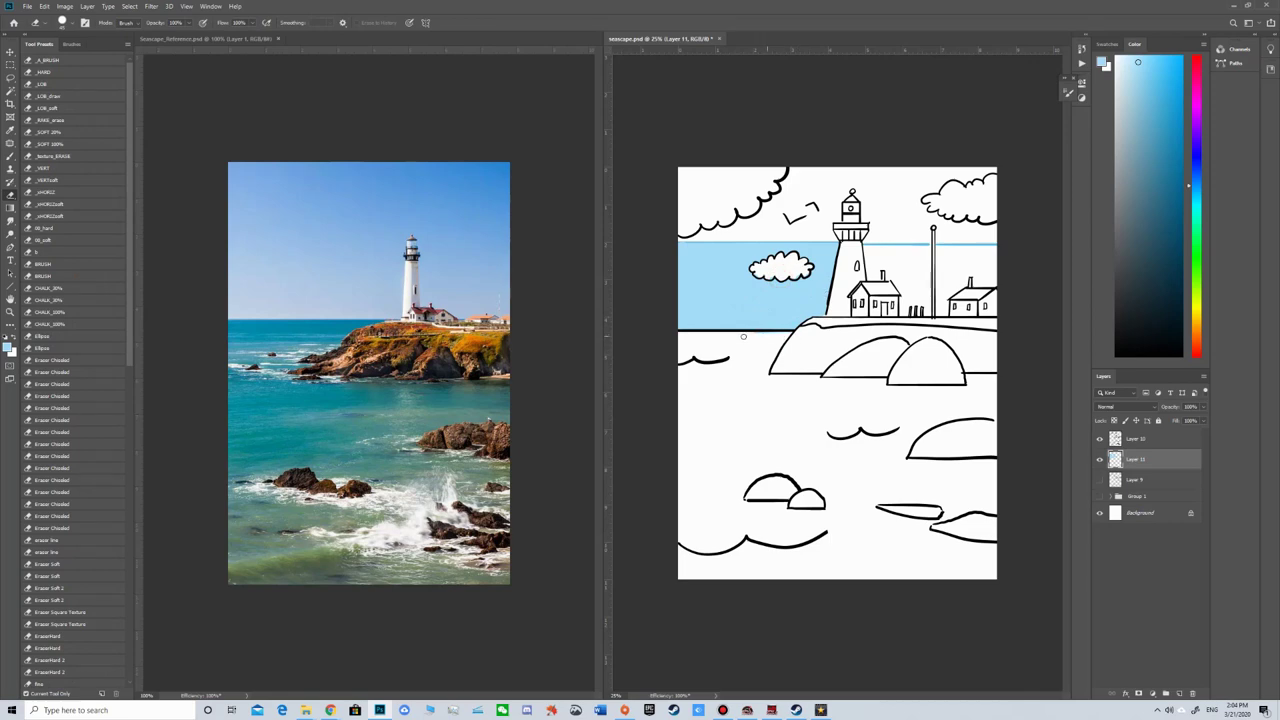
Sample the dividing line's blue and paint patches of it above the line beside the lighthouse and beneath the large corner cloud.
key(b)
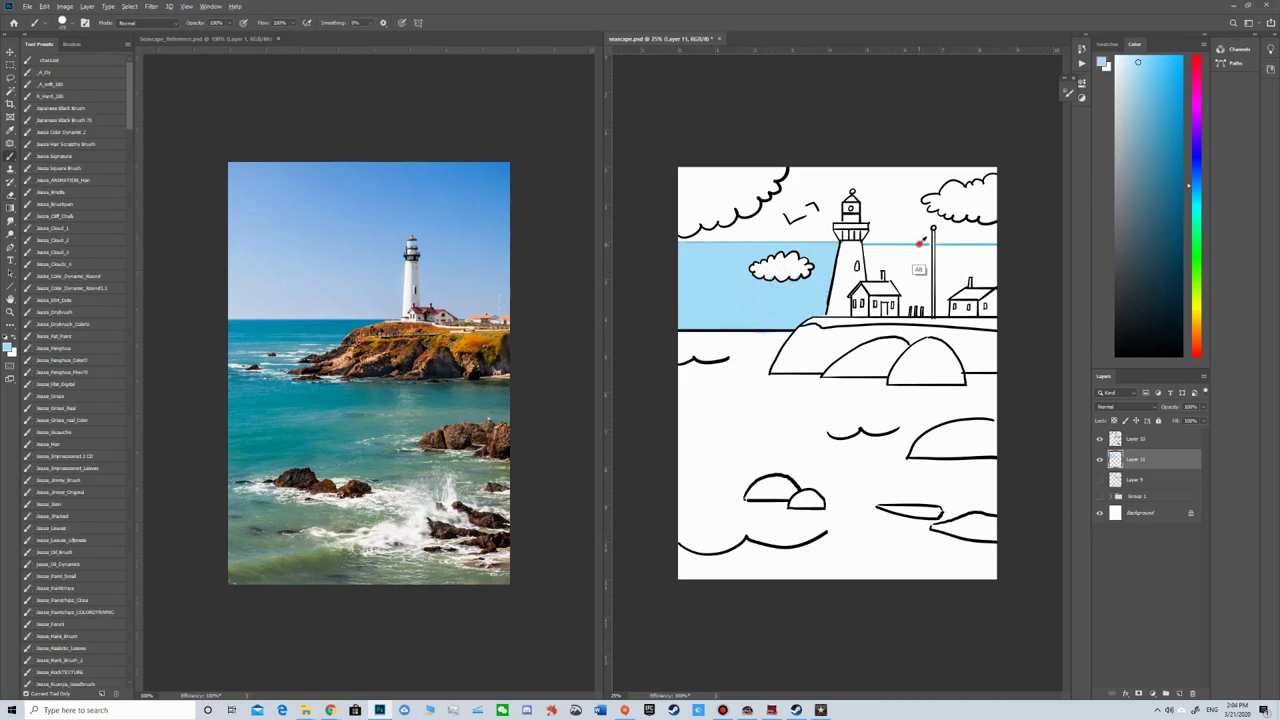
drag(908, 235, 884, 236)
key(bracketleft)
key(bracketleft)
key(bracketleft)
key(bracketleft)
drag(678, 242, 800, 246)
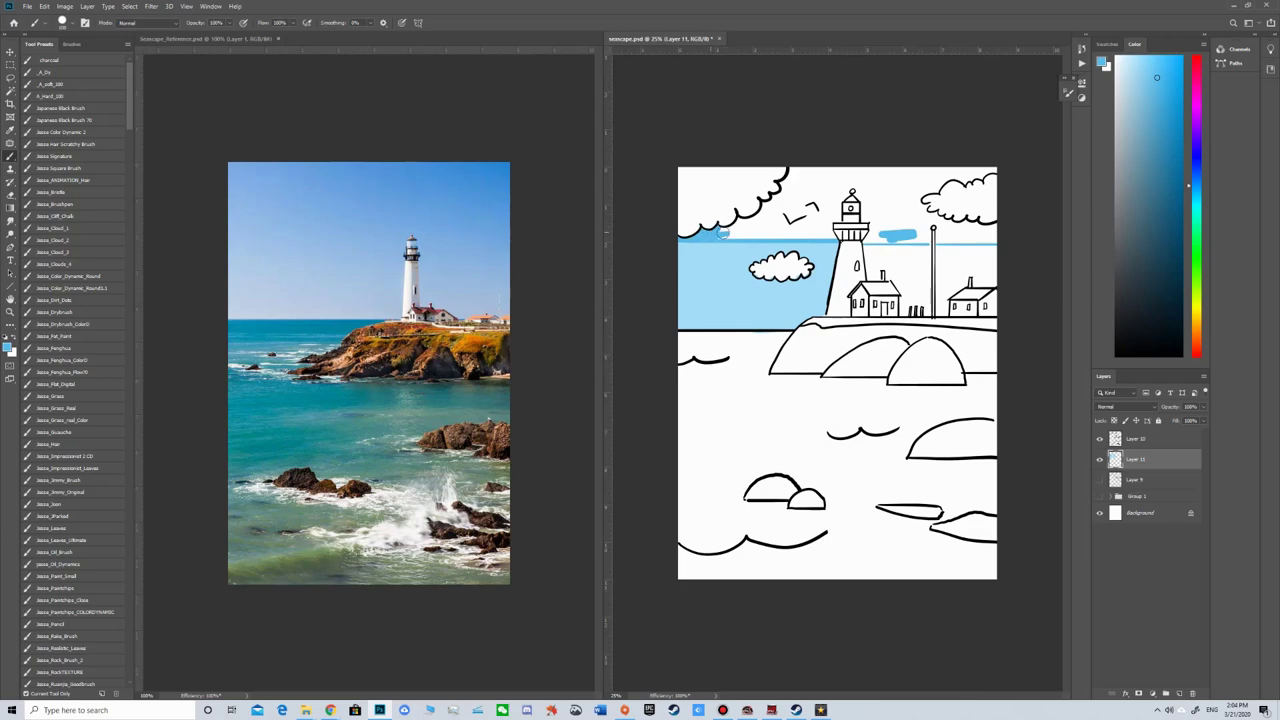
Lasso the sky area along the large corner cloud's scalloped edge, fill it with the medium blue, and deselect.
key(l)
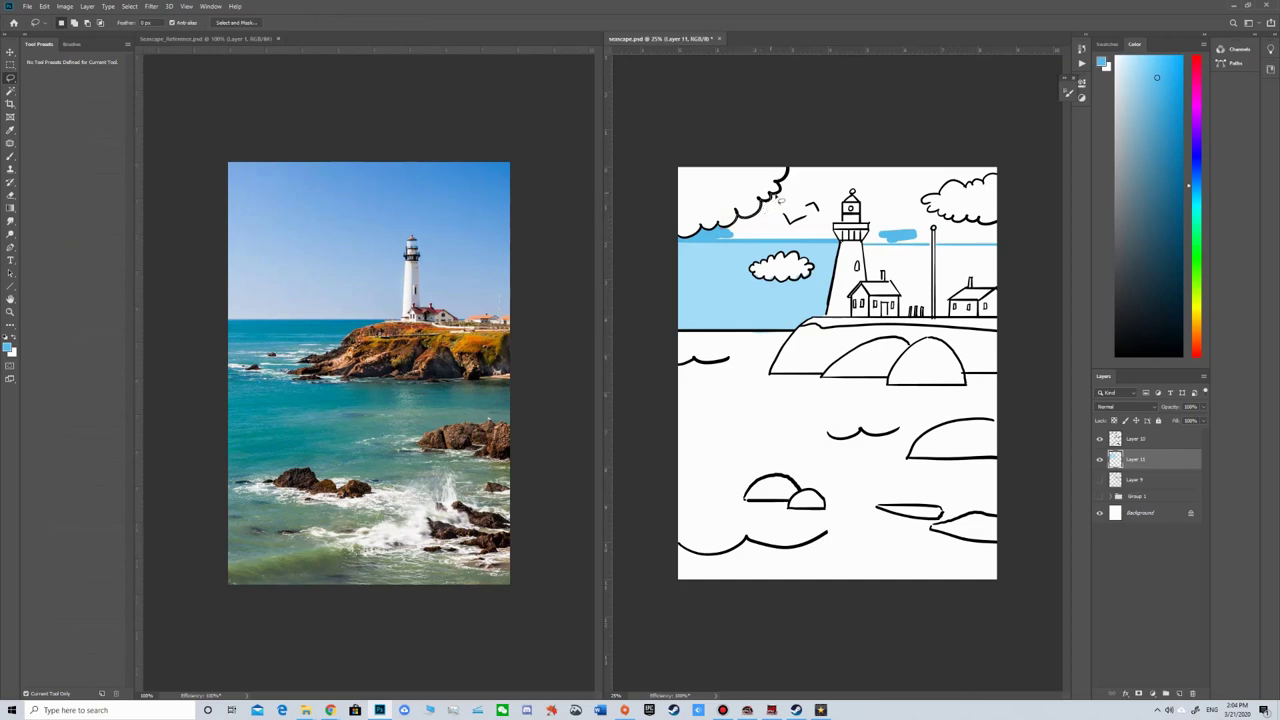
drag(792, 173, 798, 225)
key(alt+BackSpace)
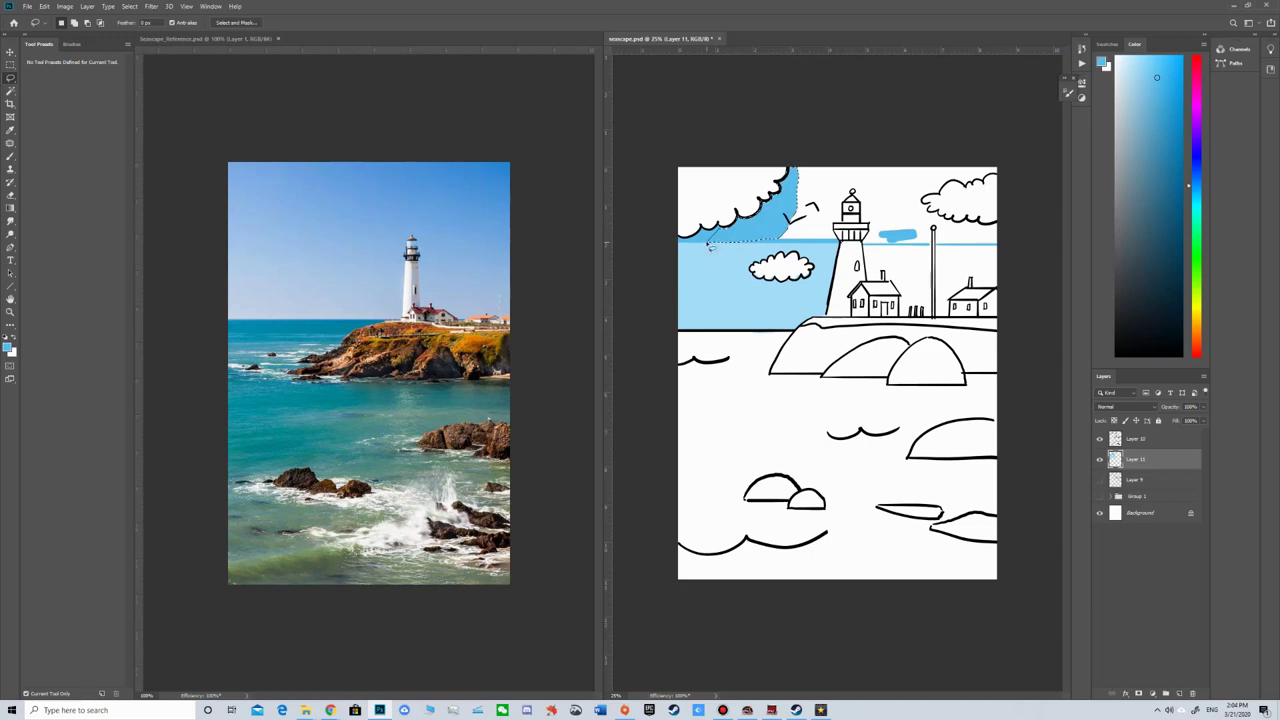
key(ctrl+d)
Paint the upper sky band medium blue around the birds and the lighthouse top, up to the cloud at the opposite edge.
key(b)
mouse_move(792, 236)
mouse_down()
mouse_move(843, 174)
mouse_move(796, 214)
mouse_move(808, 155)
mouse_move(849, 165)
mouse_move(840, 193)
mouse_move(868, 188)
mouse_move(876, 208)
mouse_move(907, 212)
mouse_move(914, 186)
mouse_move(1008, 165)
mouse_move(985, 186)
mouse_up()
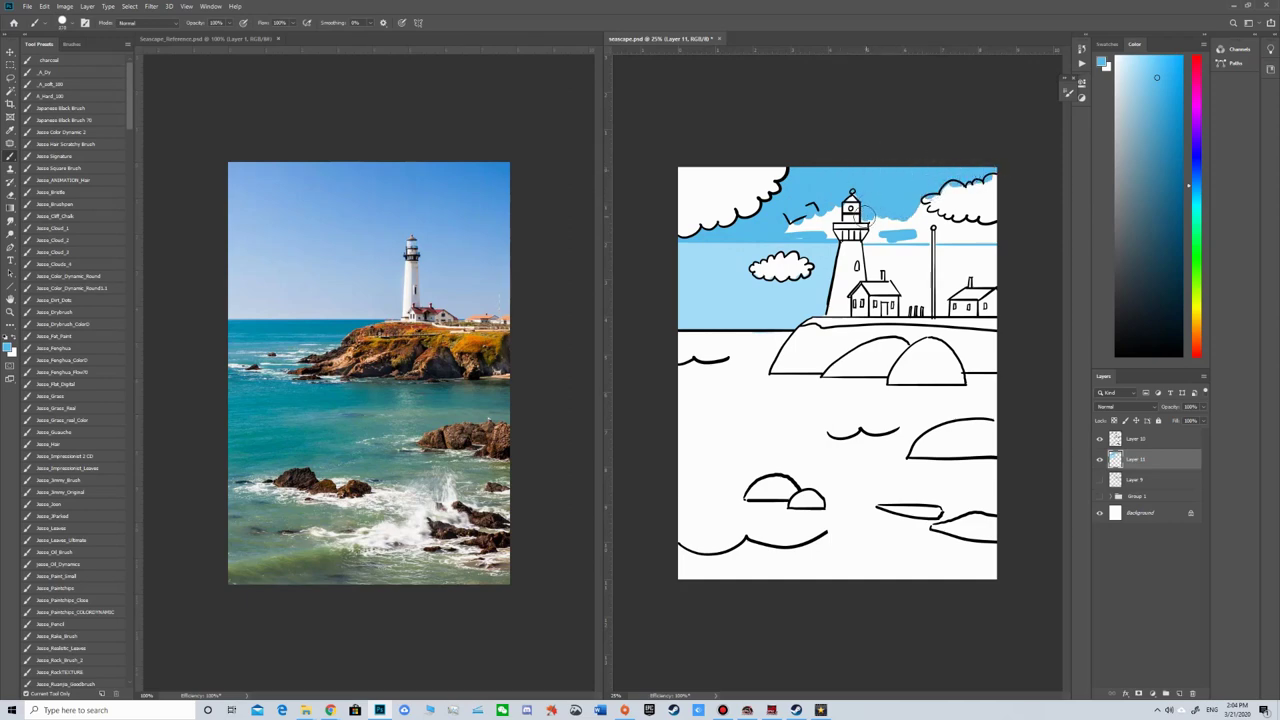
drag(834, 204, 830, 219)
key(e)
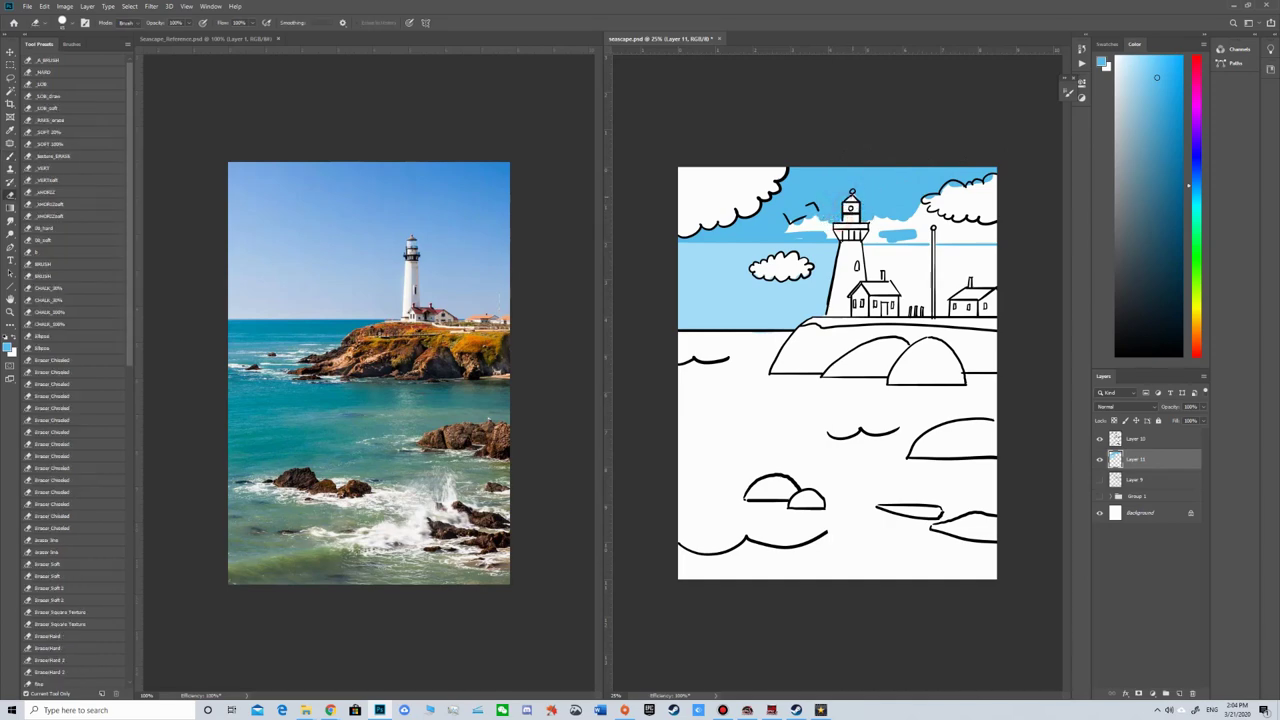
key(b)
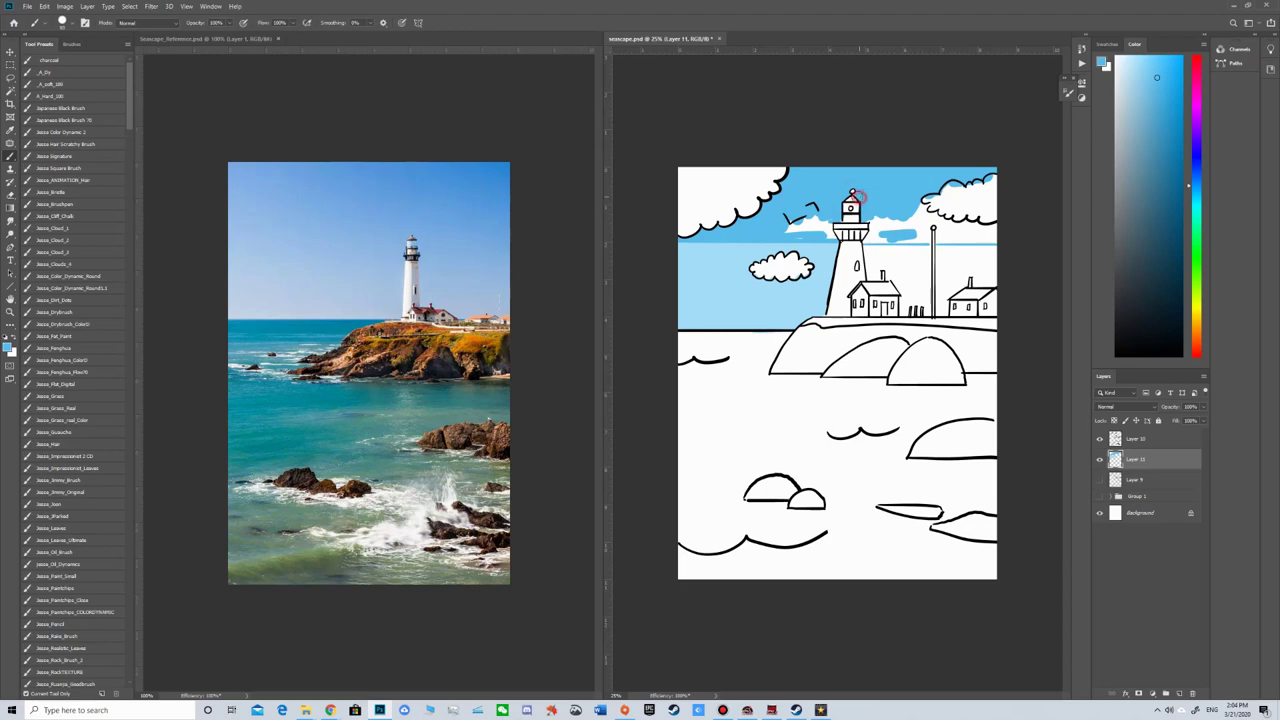
drag(831, 212, 838, 215)
drag(787, 214, 815, 212)
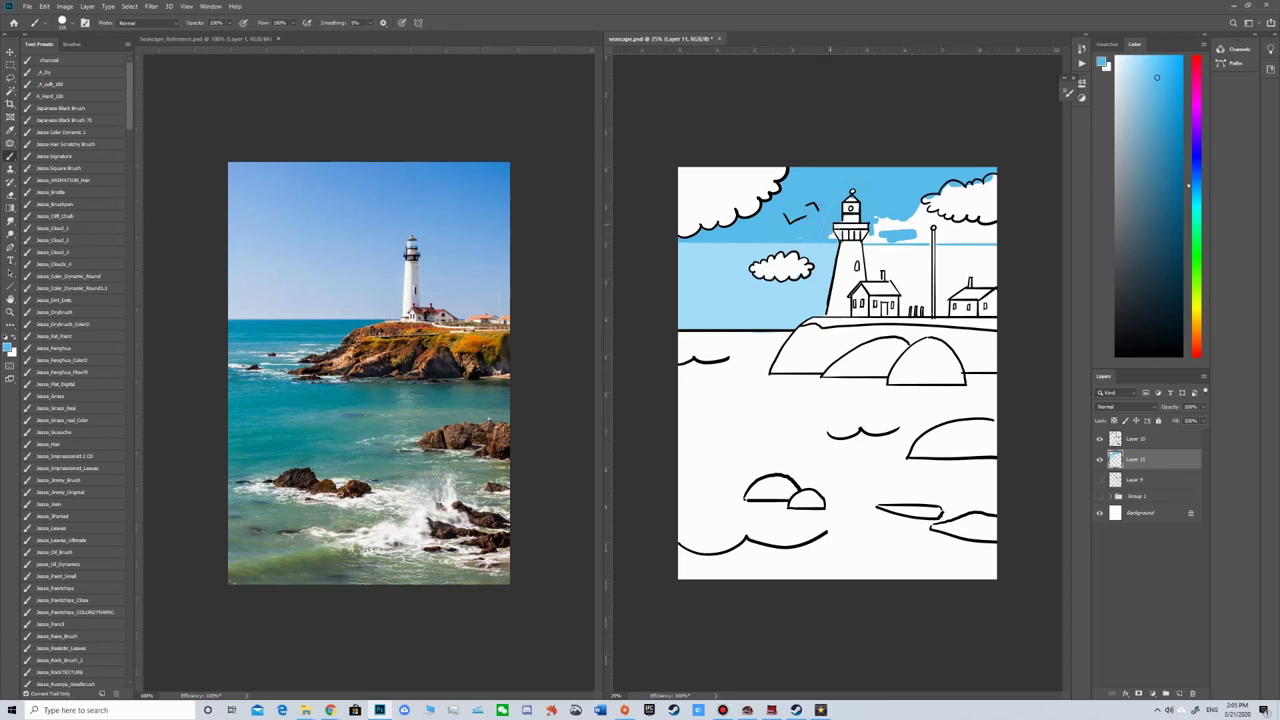
mouse_move(877, 234)
mouse_down()
mouse_move(915, 238)
mouse_move(902, 187)
mouse_move(874, 207)
mouse_move(892, 233)
mouse_move(888, 209)
mouse_move(925, 207)
mouse_up()
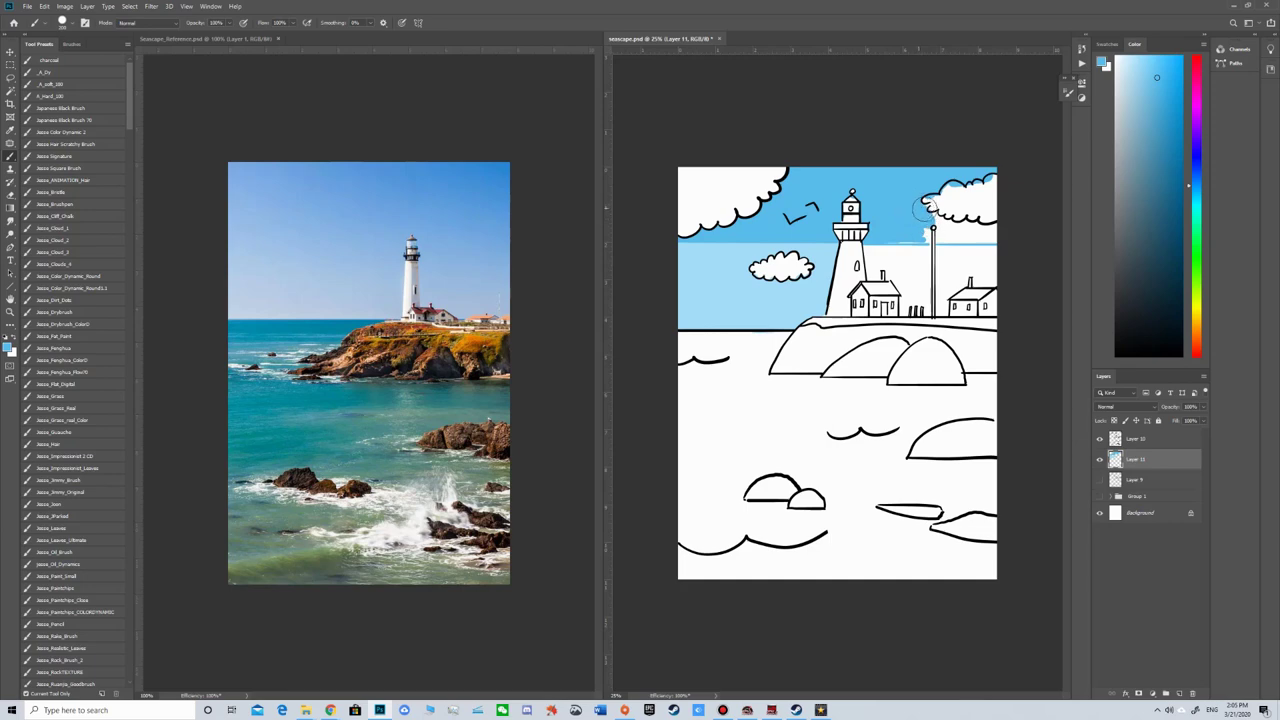
Paint the remaining upper sky around the pole's top and beneath the cloud at the canvas's right edge in medium blue.
key(e)
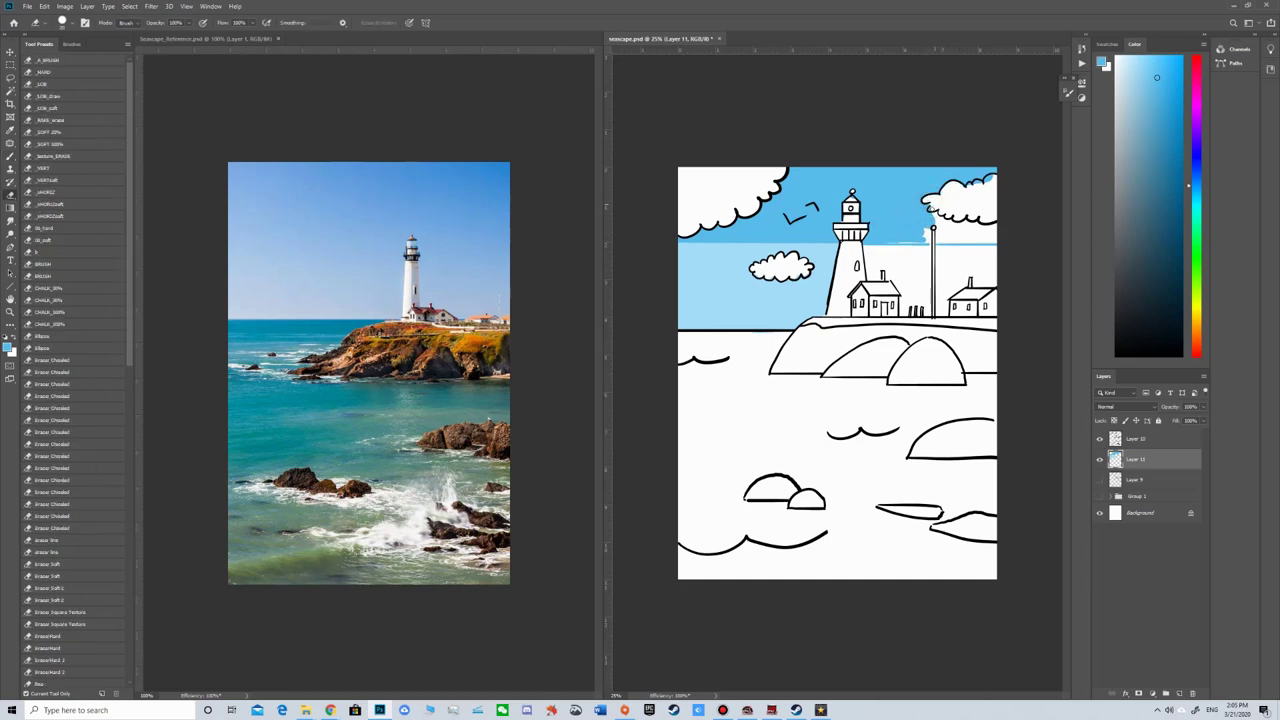
key(b)
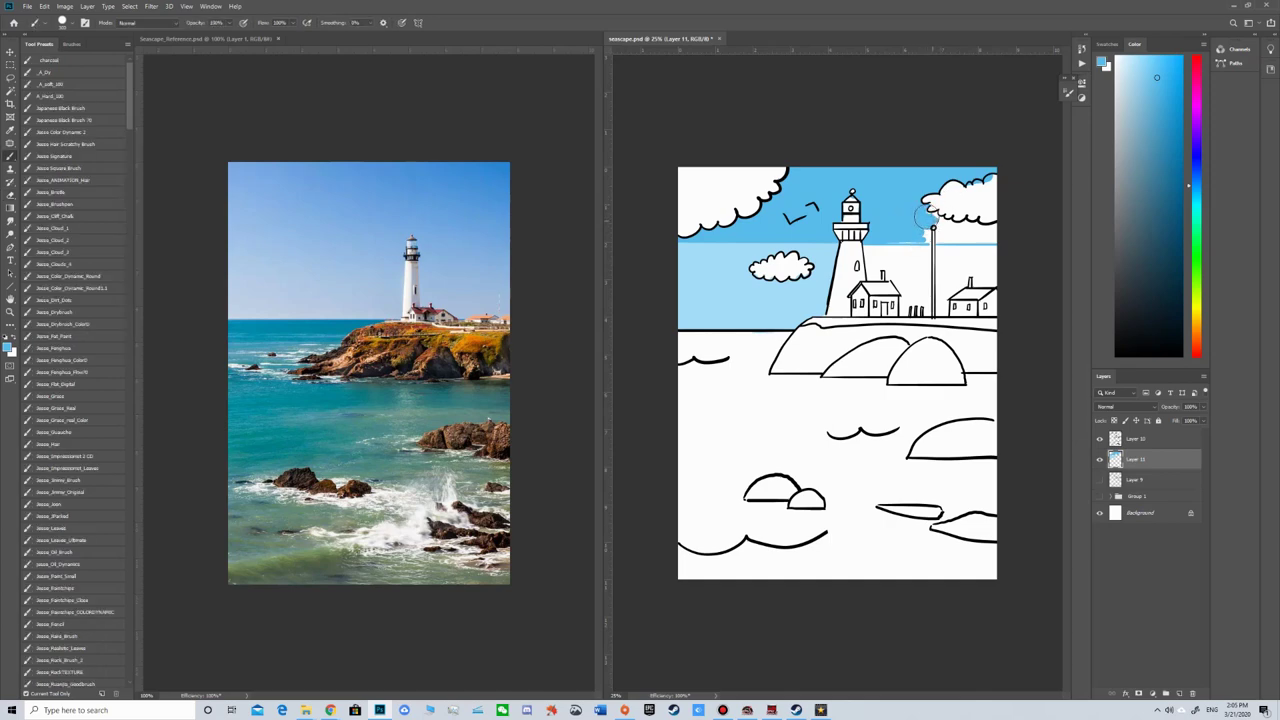
mouse_move(934, 210)
mouse_down()
mouse_move(988, 238)
mouse_move(936, 241)
mouse_move(946, 226)
mouse_move(925, 224)
mouse_move(927, 237)
mouse_move(883, 239)
mouse_move(944, 244)
mouse_up()
key(e)
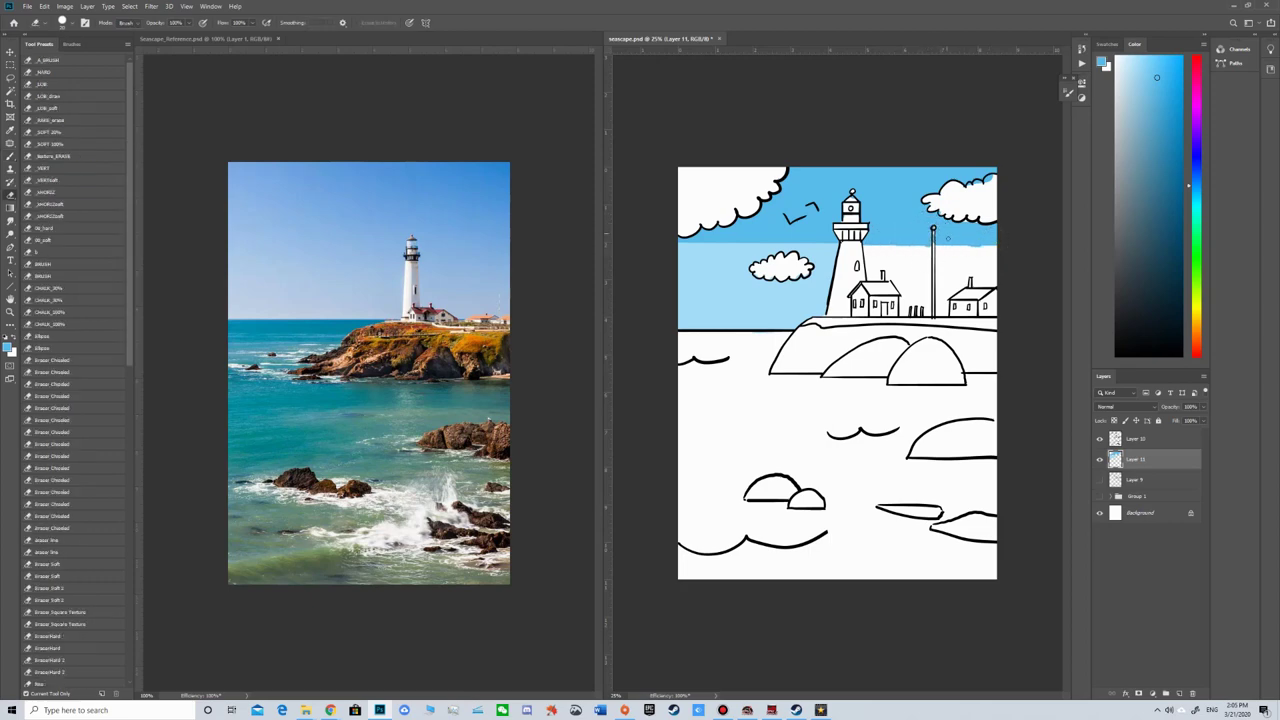
key(b)
shift+click(982, 240)
Erase the uneven lower edge of the medium blue band from the lighthouse to the canvas's right edge so it runs straight.
key(e)
key(])
key(])
drag(859, 249, 1041, 263)
key(b)
key(x)
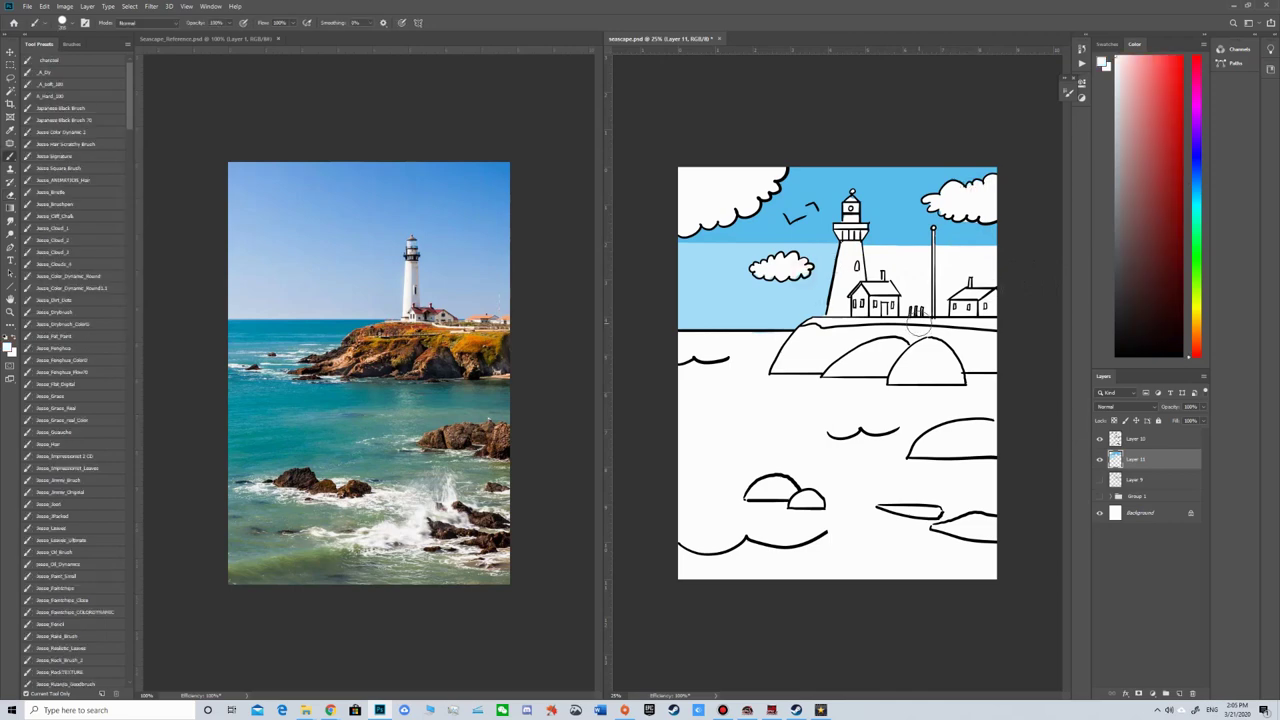
key(e)
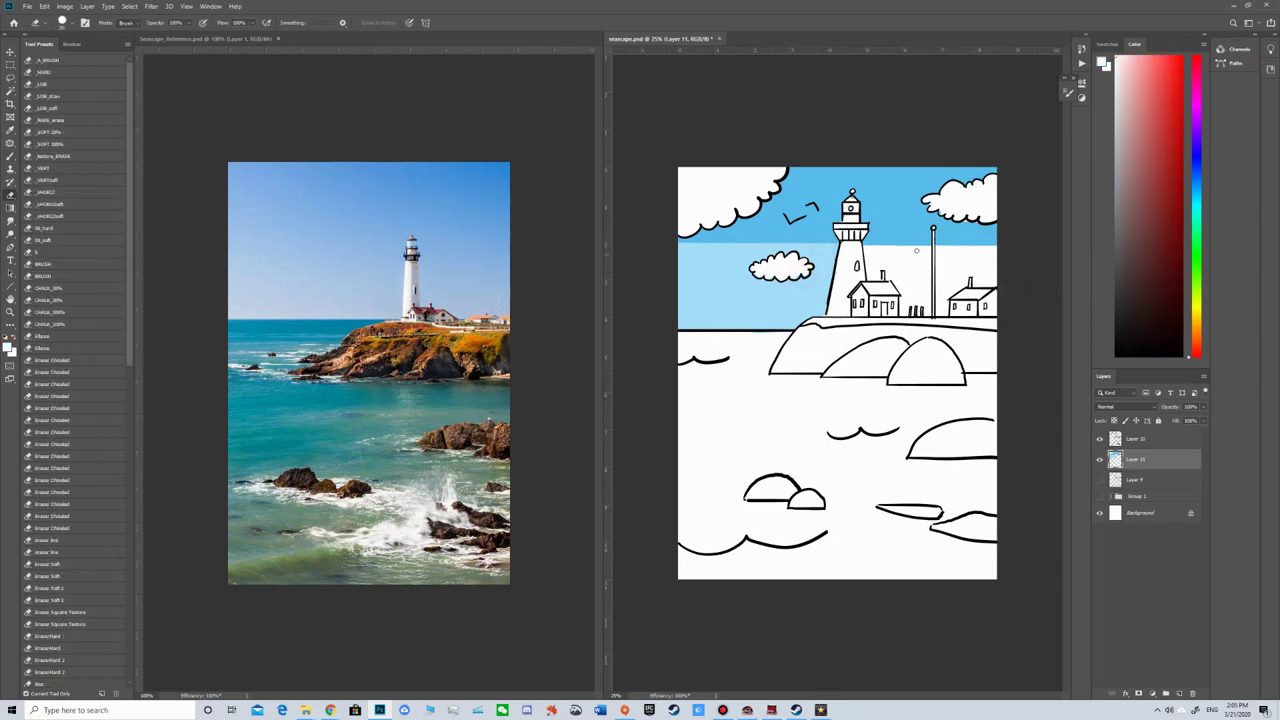
Select the lower sky between the lighthouse and the canvas's right edge, paint it with the sampled light blue, and deselect.
key(l)
key(m)
drag(860, 243, 1004, 318)
key(b)
alt+click(766, 277)
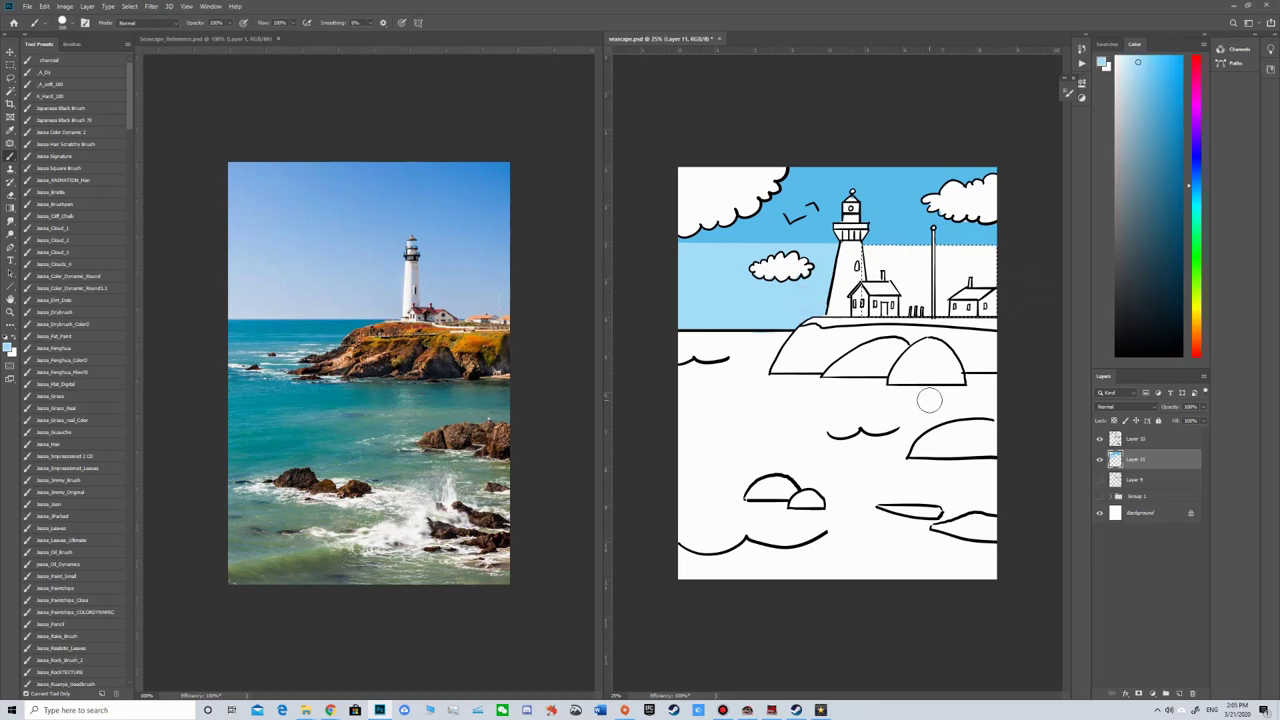
key(d)
key(ctrl+d)
Erase the blue inside the tall pole with a small eraser so the pole stays white.
key(e)
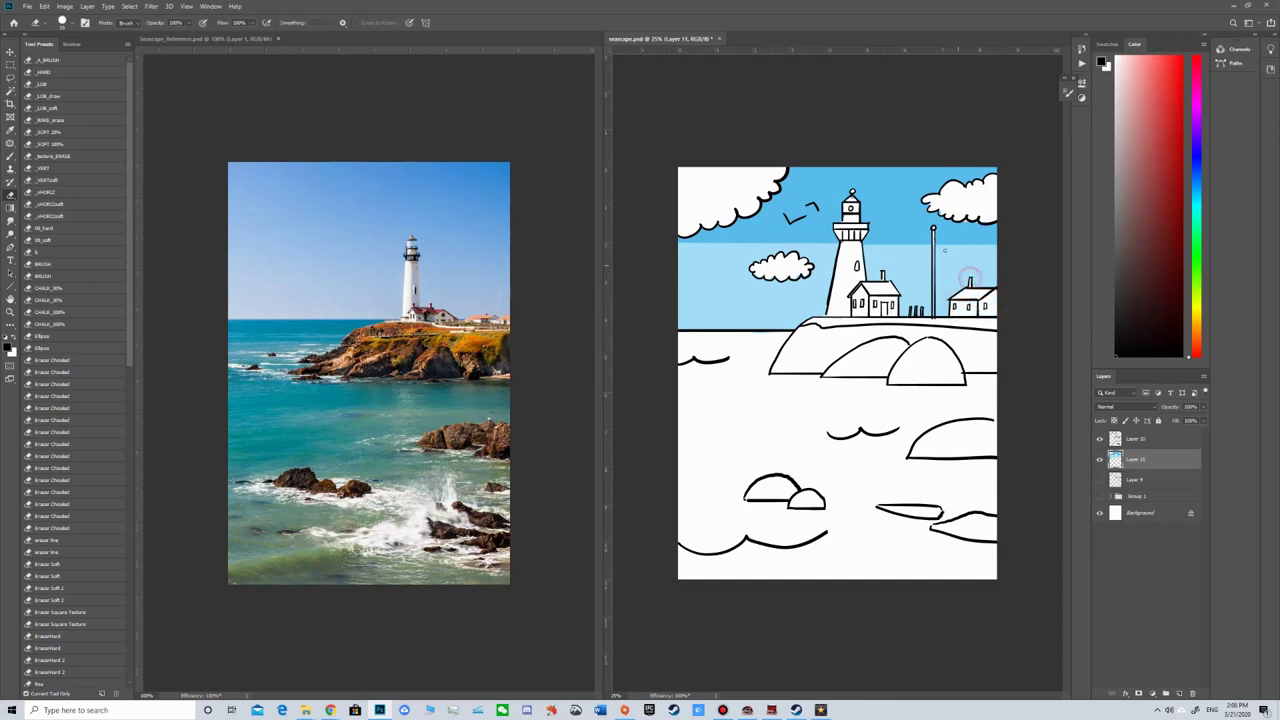
key([)
shift+click(933, 230)
Choose a dark teal and paint a straight horizontal line across the sea below the horizon, from the cliff to the canvas edge.
click(1193, 187)
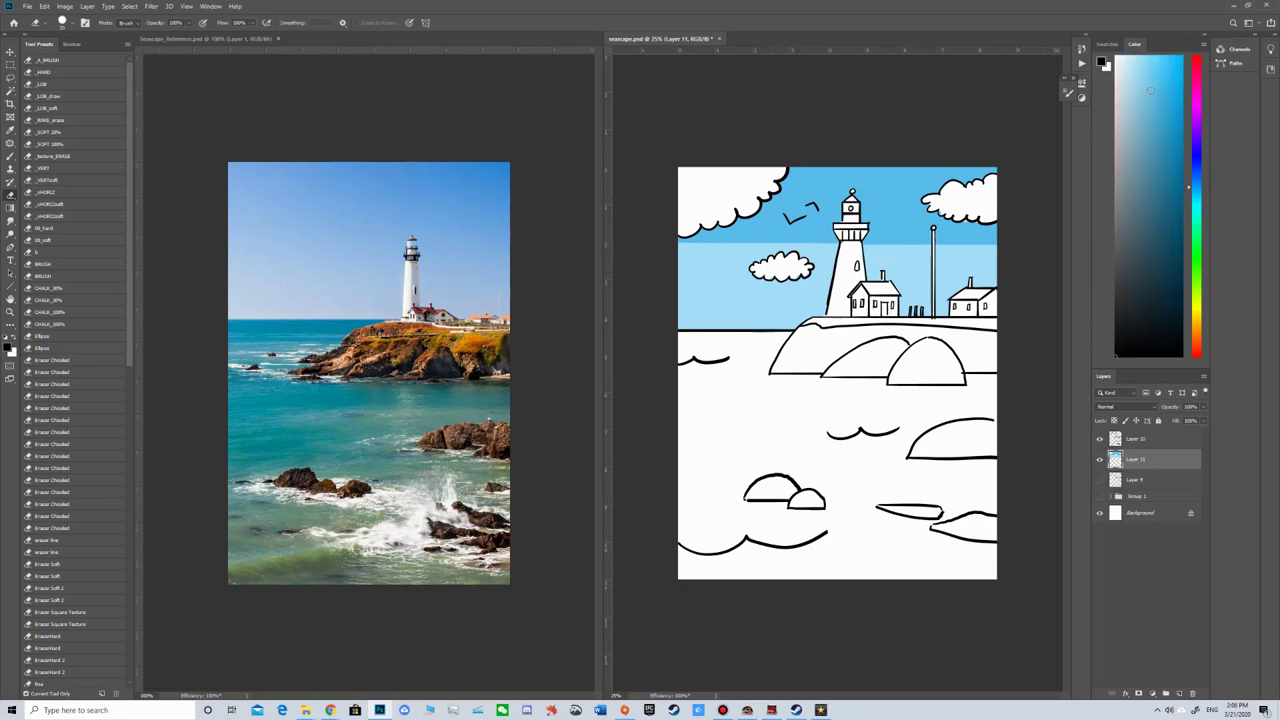
click(1193, 205)
click(1137, 125)
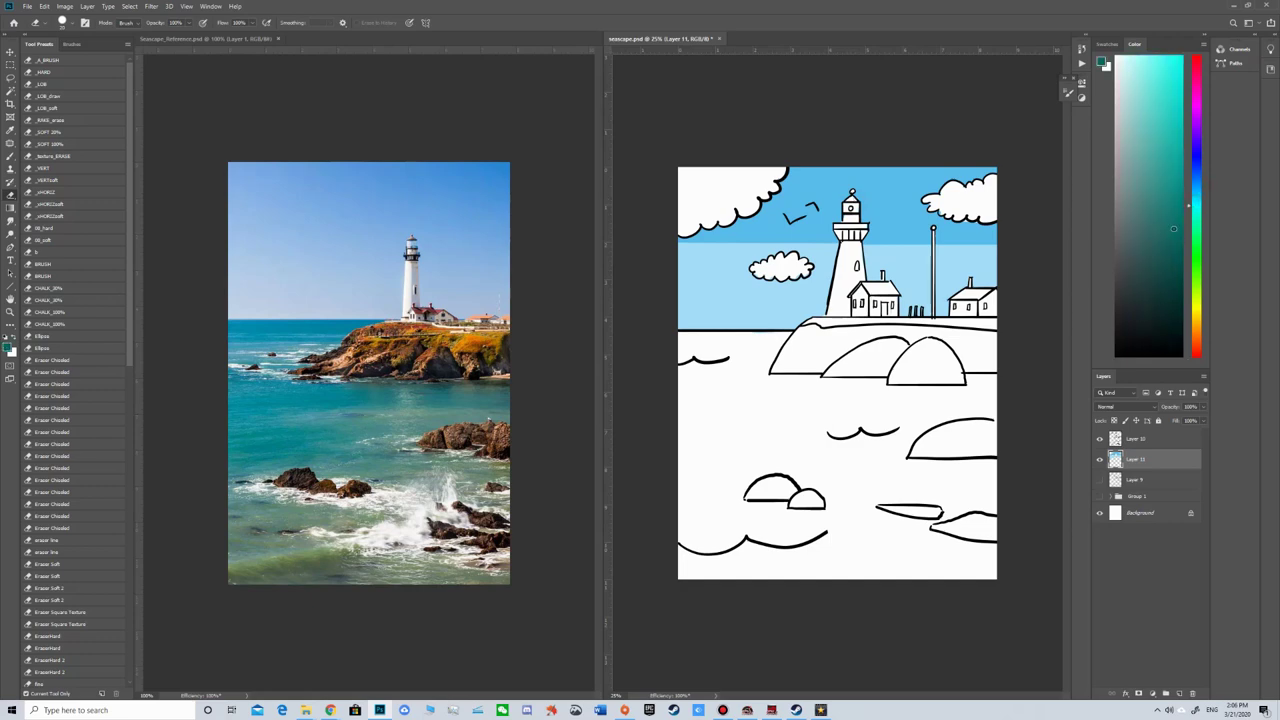
key(b)
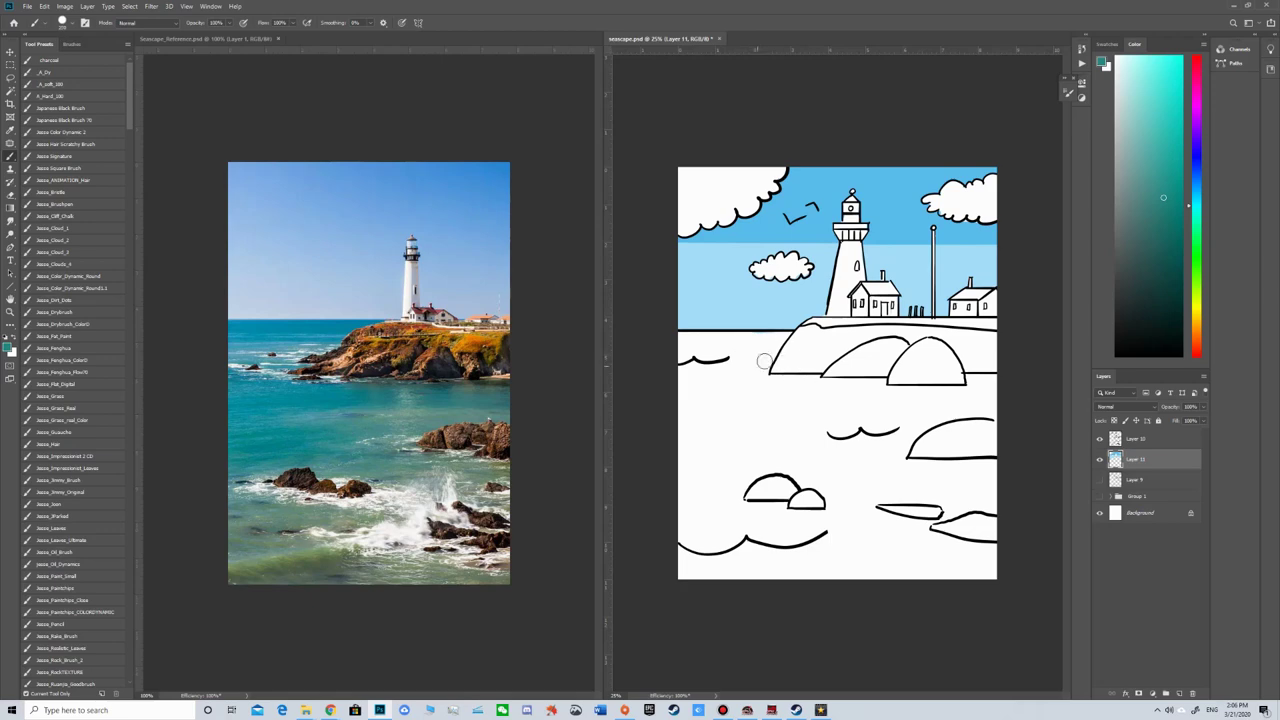
drag(776, 352, 676, 352)
drag(788, 335, 674, 336)
key(ctrl+z)
Choose a brighter turquoise and paint a winding line across the sea between the canvas edges, passing through the middle wave.
drag(1157, 139, 1172, 108)
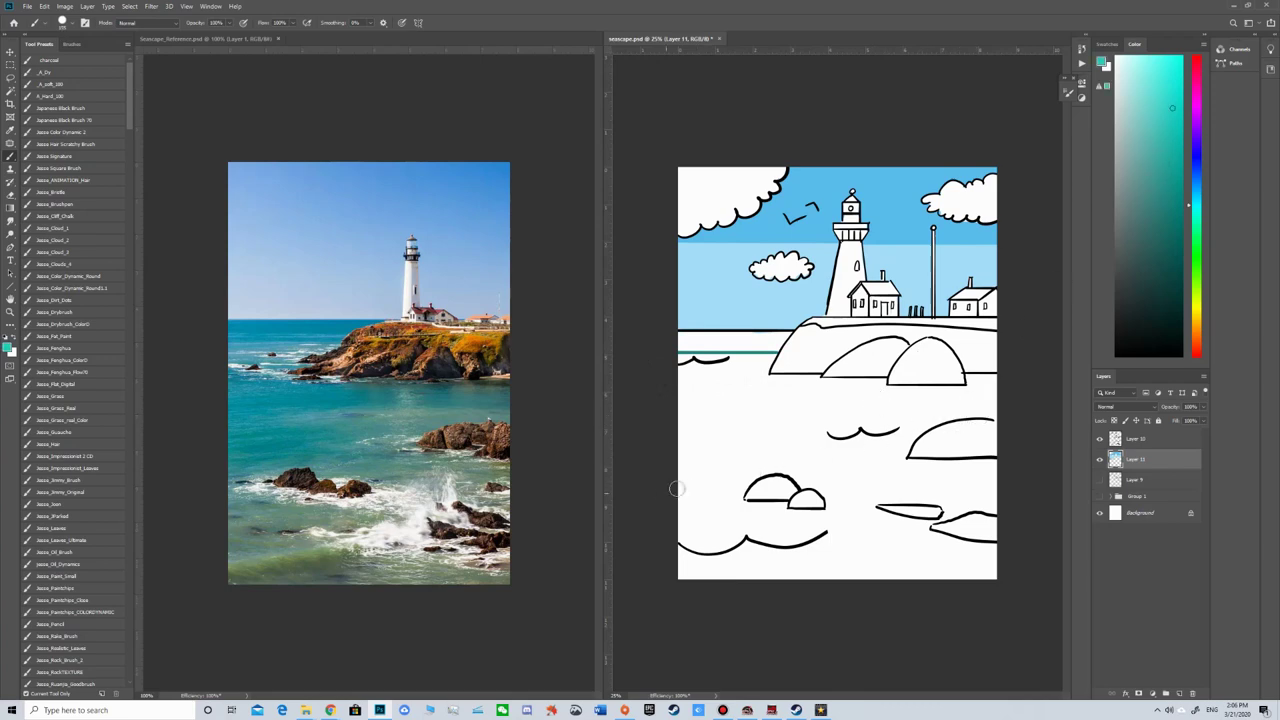
mouse_move(994, 400)
mouse_down()
mouse_move(873, 423)
mouse_move(682, 500)
mouse_up()
key(ctrl+z)
mouse_move(991, 406)
mouse_down()
mouse_move(838, 431)
mouse_move(855, 453)
mouse_move(733, 483)
mouse_up()
key(ctrl+z)
mouse_move(990, 399)
mouse_down()
mouse_move(862, 416)
mouse_move(872, 447)
mouse_move(680, 477)
mouse_up()
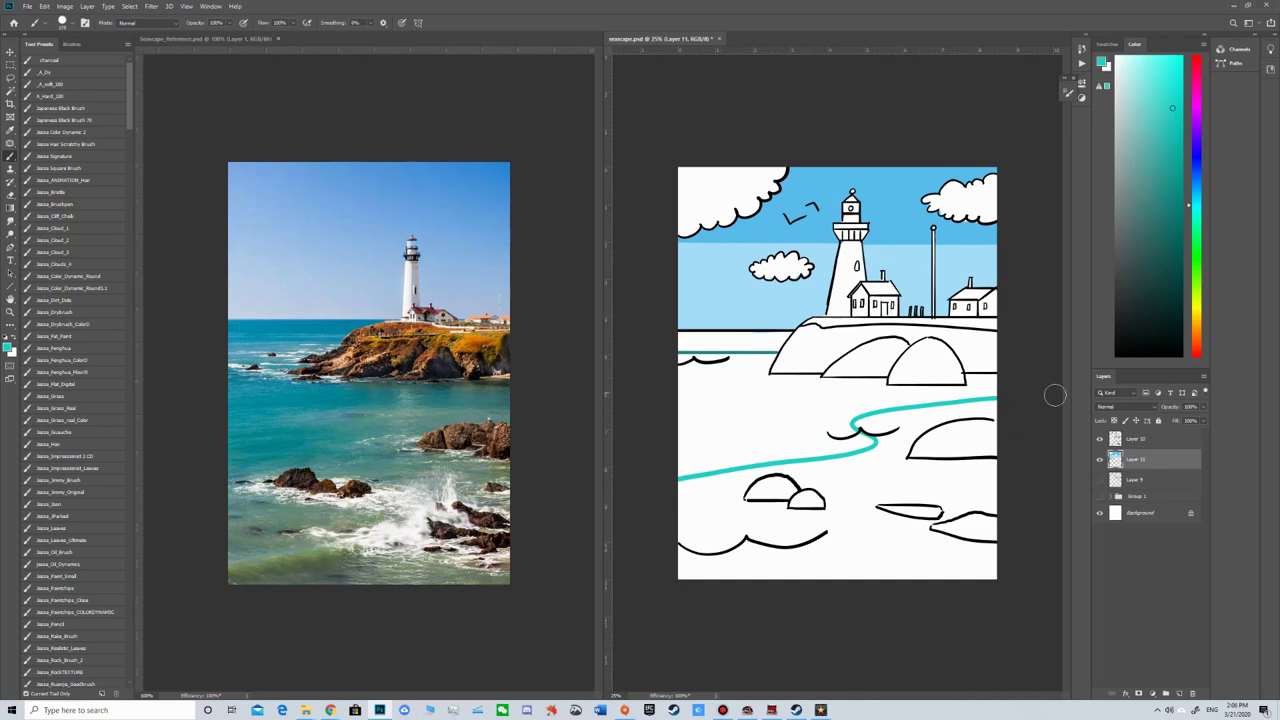
Lasso the open sea between the dark teal line and the winding turquoise line, and paint the selection turquoise.
drag(666, 360, 712, 366)
key(l)
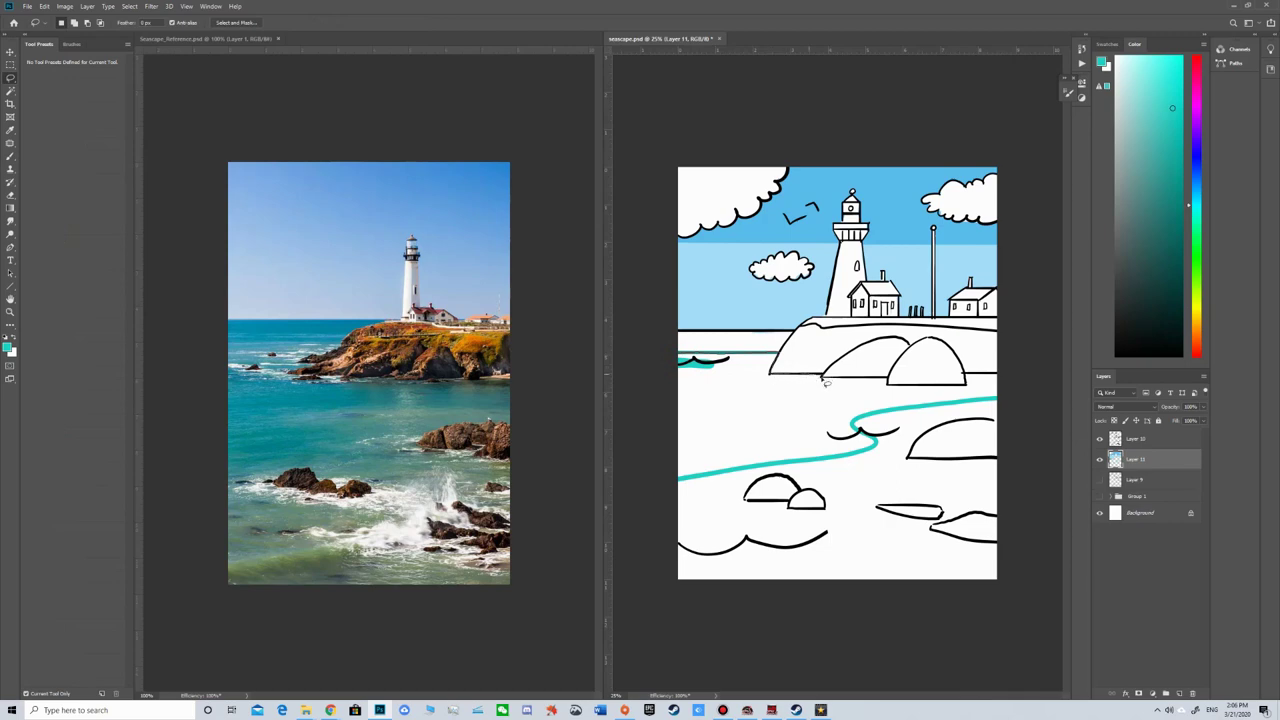
drag(661, 356, 664, 372)
mouse_move(819, 378)
mouse_down()
mouse_move(886, 381)
mouse_move(832, 429)
mouse_move(714, 464)
mouse_up()
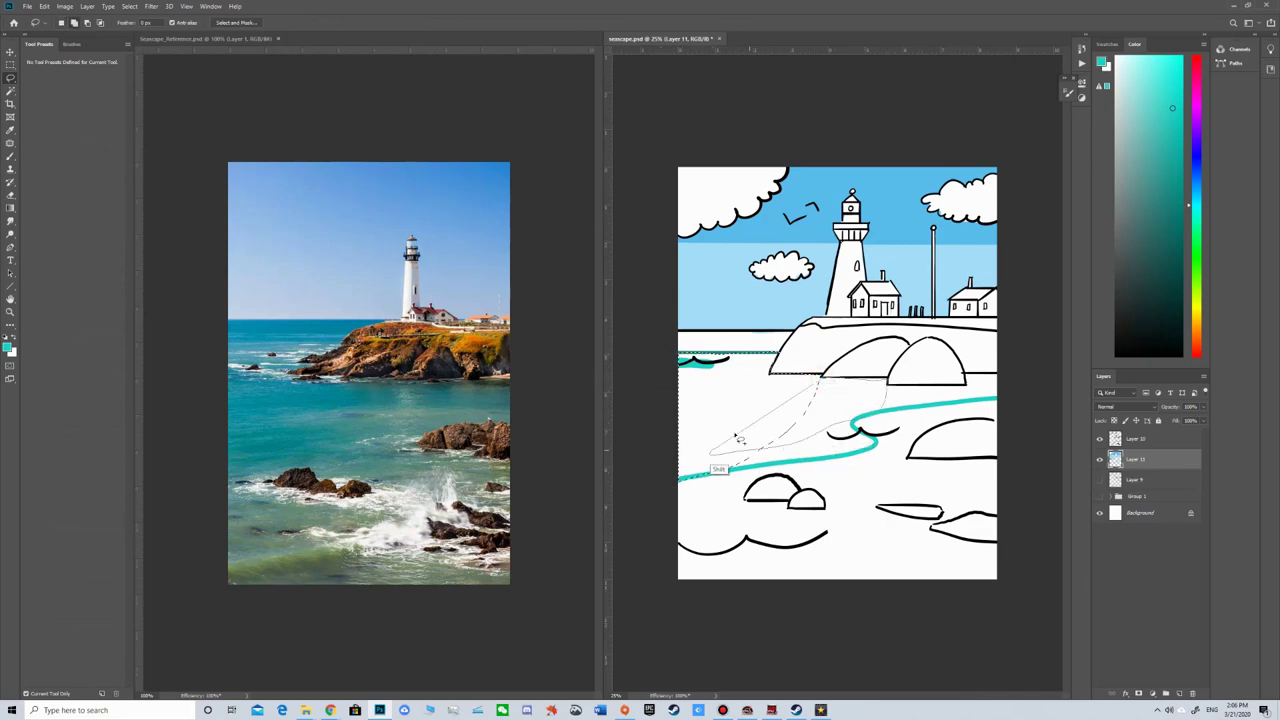
shift+click(884, 382)
key(b)
mouse_move(830, 390)
mouse_down()
mouse_move(913, 384)
mouse_move(705, 399)
mouse_move(672, 383)
mouse_move(865, 379)
mouse_move(655, 431)
mouse_move(620, 481)
mouse_move(837, 428)
mouse_up()
Fill the remaining sea below the cliff up to the winding line with turquoise, and clean up the paint along the cliff's base.
key(bracketleft)
key(bracketleft)
key(bracketleft)
key(bracketleft)
key(bracketleft)
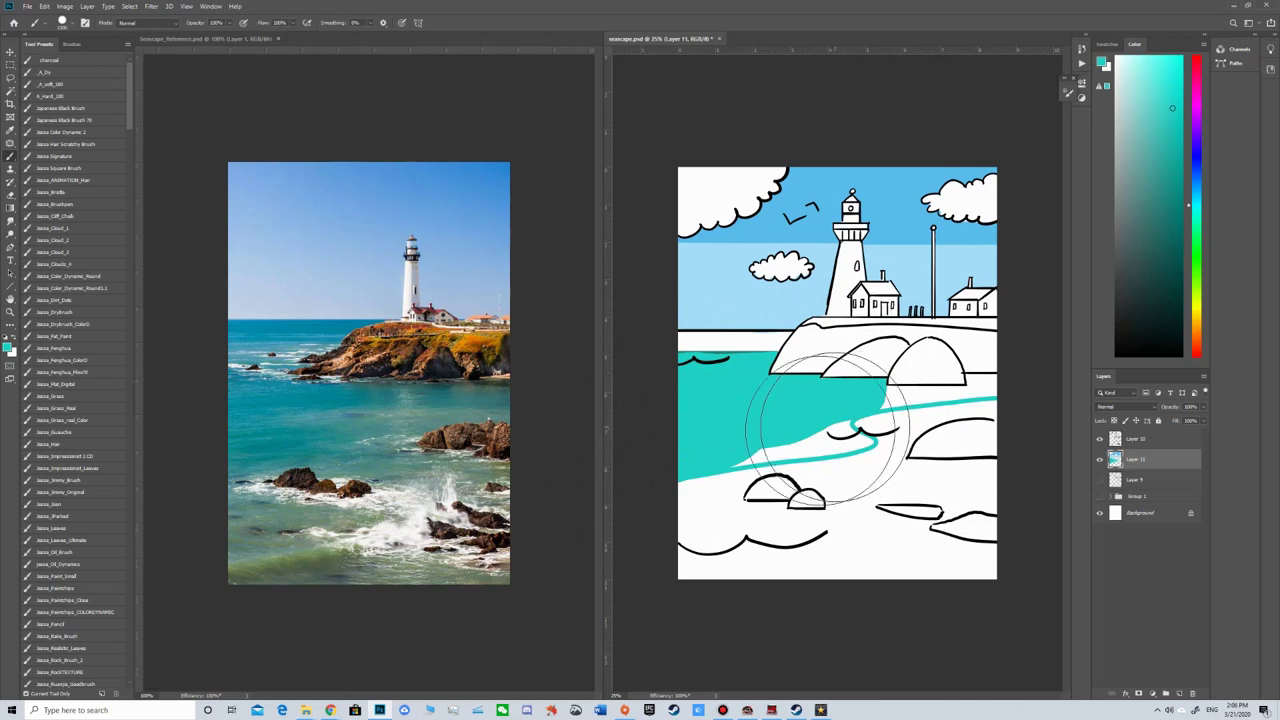
mouse_move(760, 455)
mouse_down()
mouse_move(865, 432)
mouse_move(790, 450)
mouse_move(830, 460)
mouse_move(765, 455)
mouse_move(930, 394)
mouse_move(880, 404)
mouse_move(942, 397)
mouse_move(903, 392)
mouse_move(980, 390)
mouse_move(978, 375)
mouse_move(965, 378)
mouse_up()
key(e)
drag(888, 380, 956, 378)
key(b)
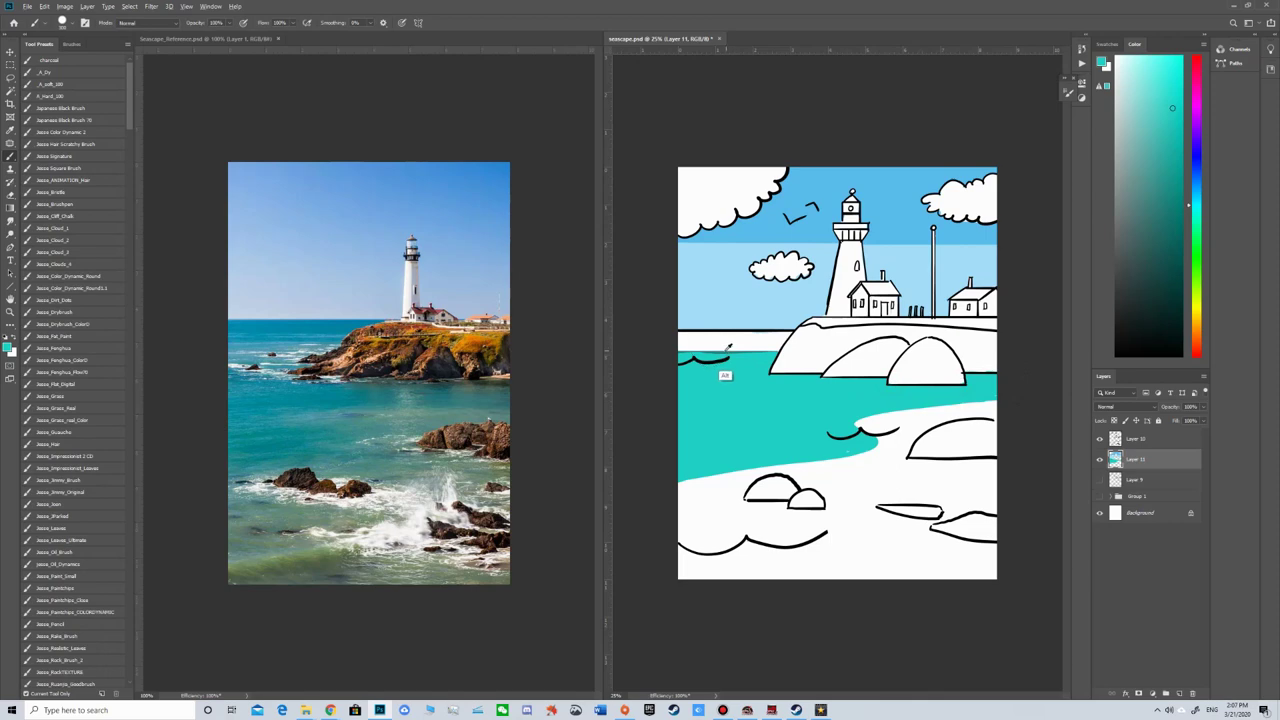
Sample the dark teal from the line and paint the strip of sea between the horizon and the turquoise area.
alt+click(725, 352)
drag(788, 336, 687, 338)
key(ctrl+z)
drag(775, 345, 680, 344)
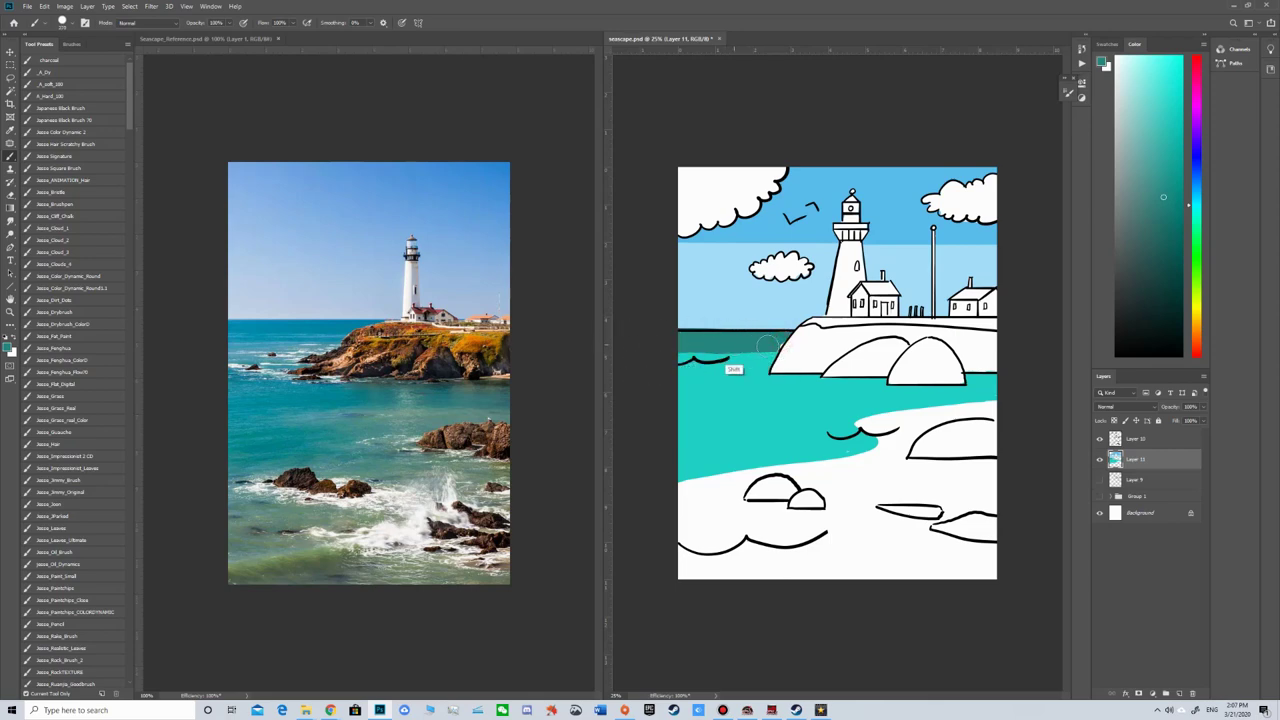
drag(765, 348, 632, 350)
Sample the turquoise, straighten the dark teal strip's lower edge with a smaller brush, and erase the spill on the cliff.
alt+click(749, 363)
key([)
drag(776, 352, 634, 358)
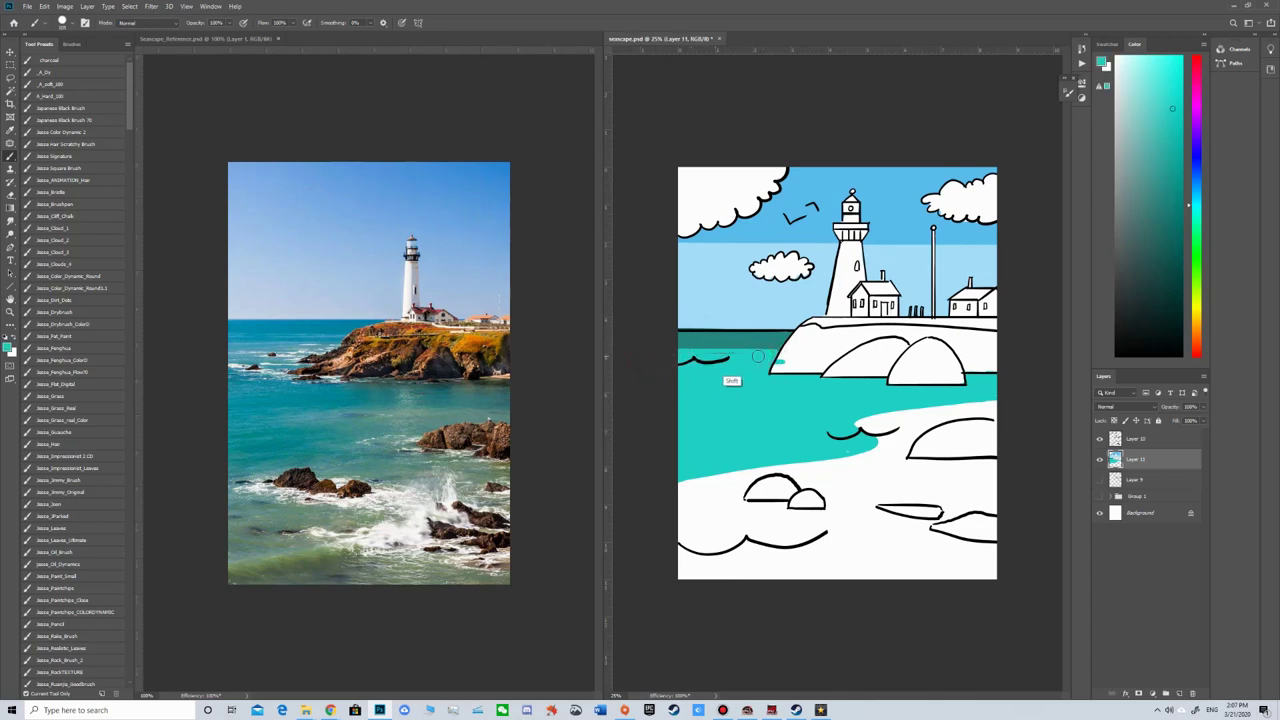
key(e)
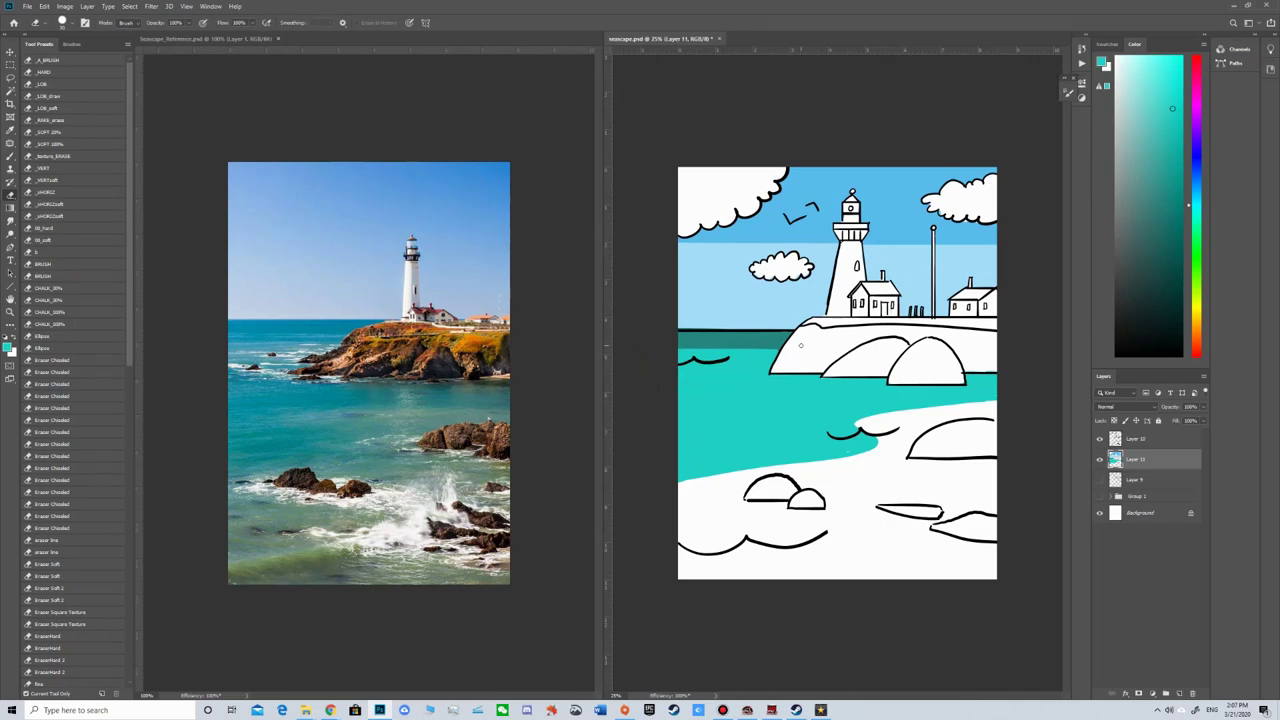
key(b)
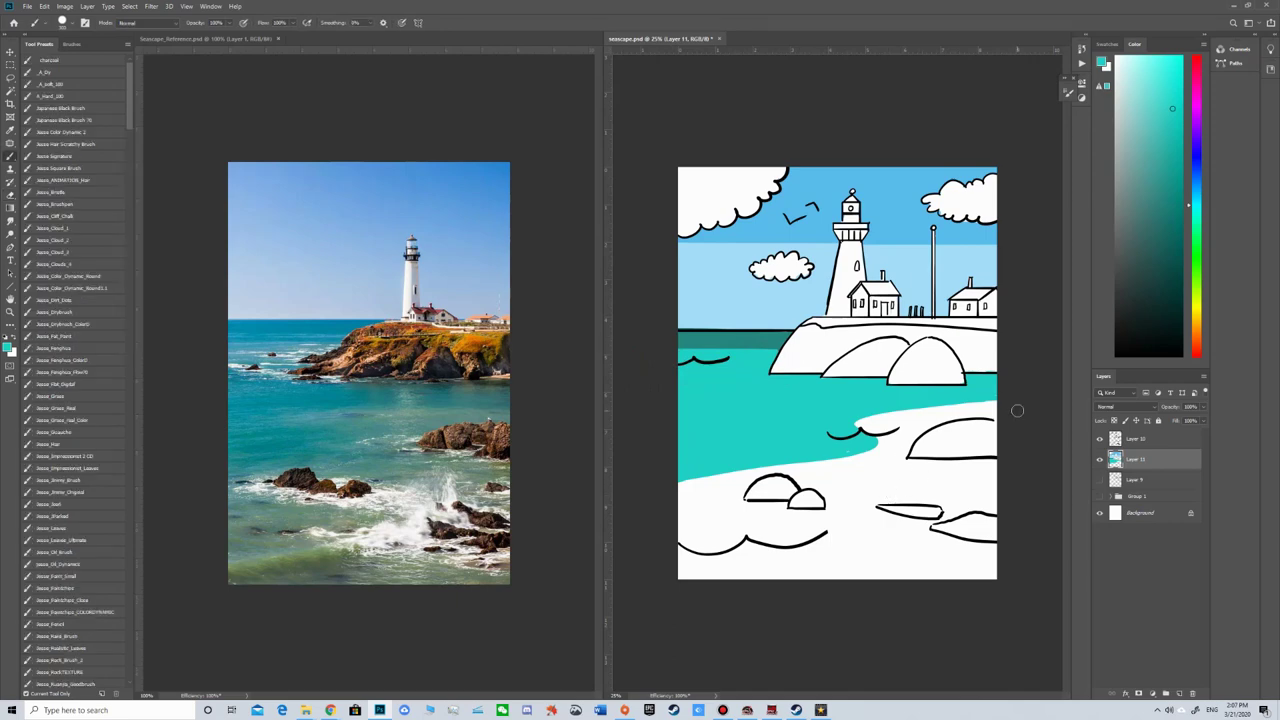
Choose a muted green, select the unpainted areas with the Magic Wand, paint the foreground sea around the two small rocks, and deselect.
click(1193, 280)
click(1144, 171)
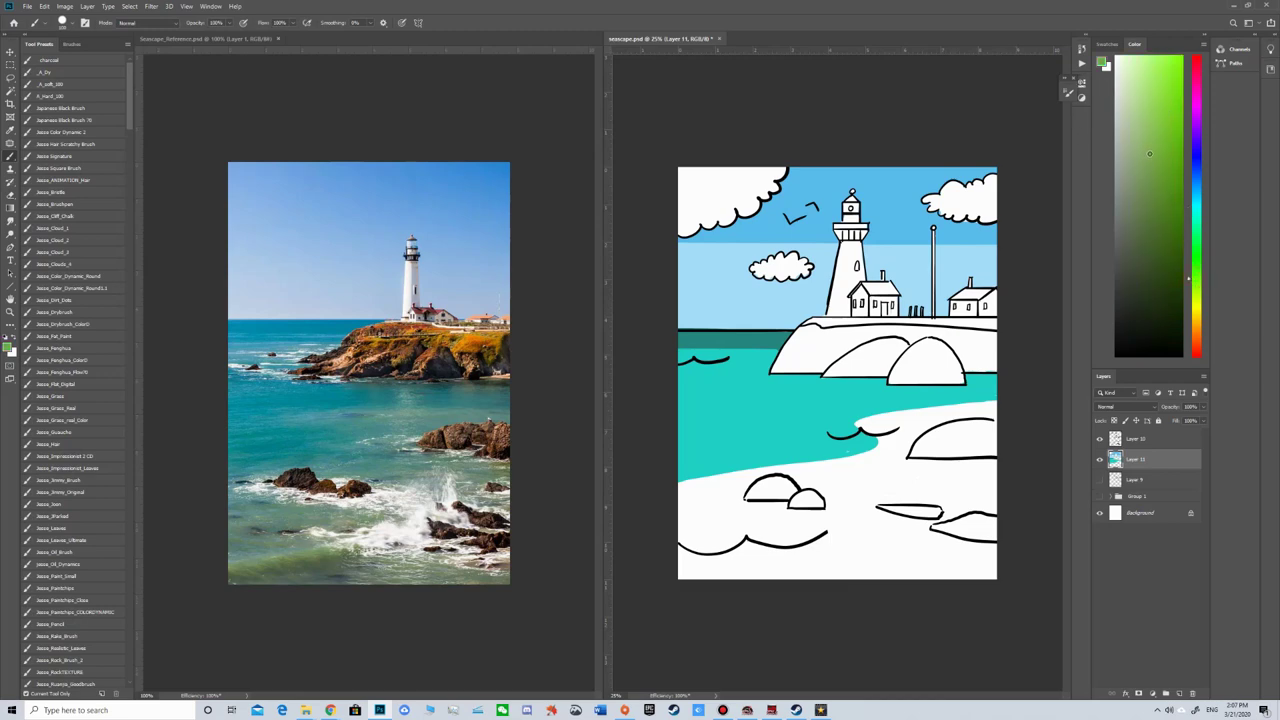
mouse_move(890, 484)
mouse_down()
mouse_move(940, 480)
mouse_move(871, 480)
mouse_move(967, 478)
mouse_move(890, 472)
mouse_move(990, 462)
mouse_up()
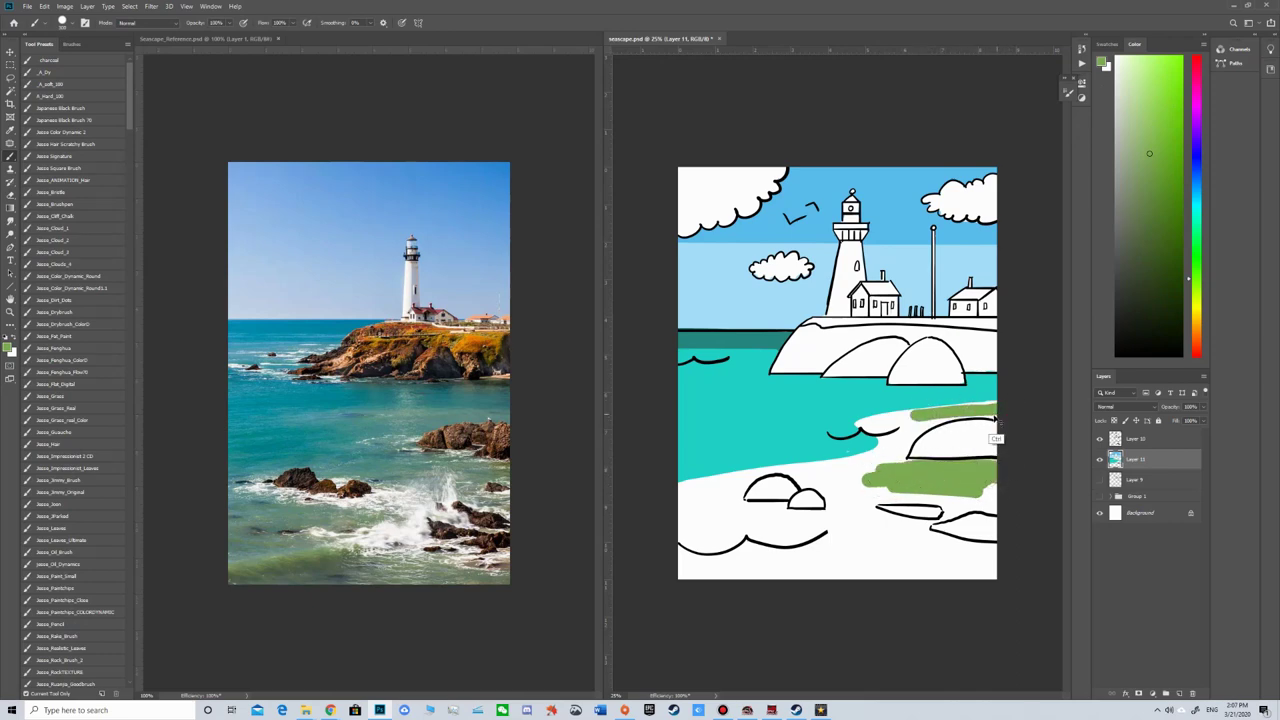
key(ctrl+z)
key(w)
click(888, 467)
key(b)
mouse_move(998, 406)
mouse_down()
mouse_move(864, 428)
mouse_move(915, 436)
mouse_move(897, 457)
mouse_move(856, 454)
mouse_move(811, 476)
mouse_move(759, 466)
mouse_move(689, 503)
mouse_move(680, 496)
mouse_move(701, 478)
mouse_move(693, 520)
mouse_move(709, 514)
mouse_move(623, 566)
mouse_move(823, 556)
mouse_move(897, 580)
mouse_move(602, 600)
mouse_move(1036, 569)
mouse_move(630, 550)
mouse_move(1060, 587)
mouse_move(657, 542)
mouse_move(810, 535)
mouse_move(639, 521)
mouse_move(829, 516)
mouse_move(837, 478)
mouse_move(844, 511)
mouse_move(879, 533)
mouse_move(919, 528)
mouse_move(840, 500)
mouse_up()
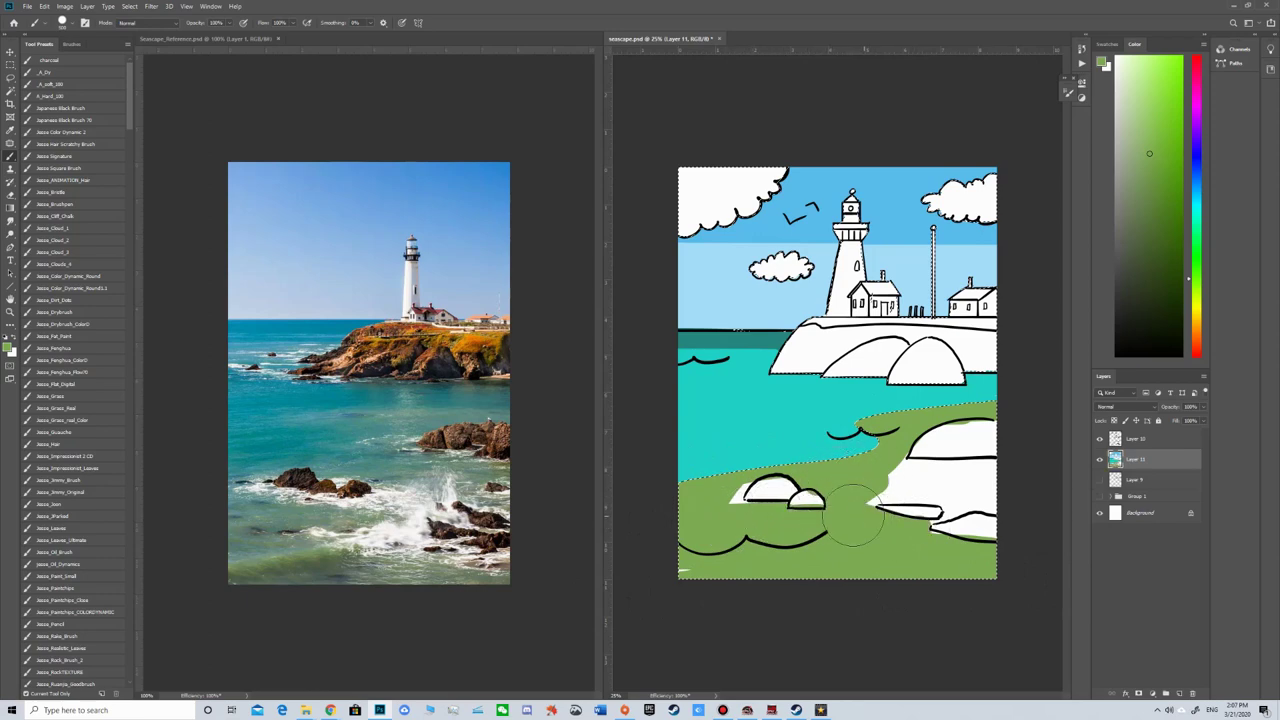
mouse_move(741, 478)
mouse_down()
mouse_move(759, 512)
mouse_move(771, 483)
mouse_up()
key(e)
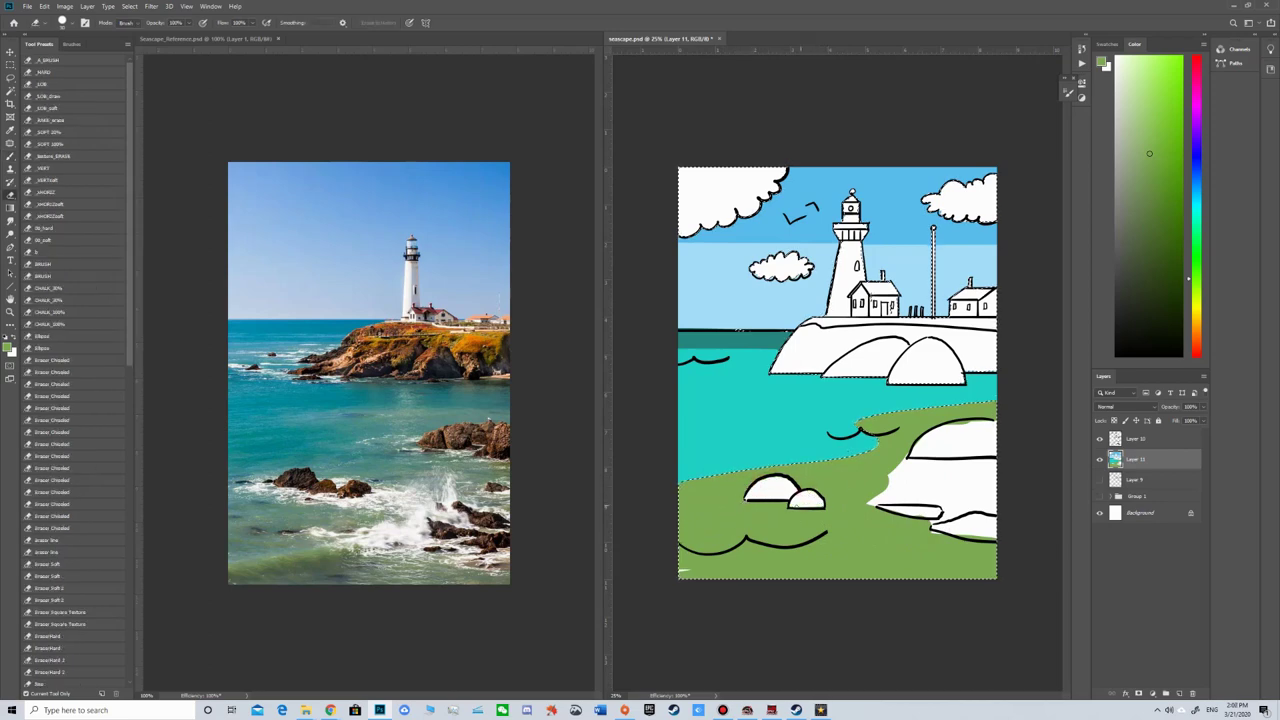
key(ctrl+d)
Paint the remaining gaps in the foreground sea green up to the outlines of the three rocks near the canvas's right edge.
key(b)
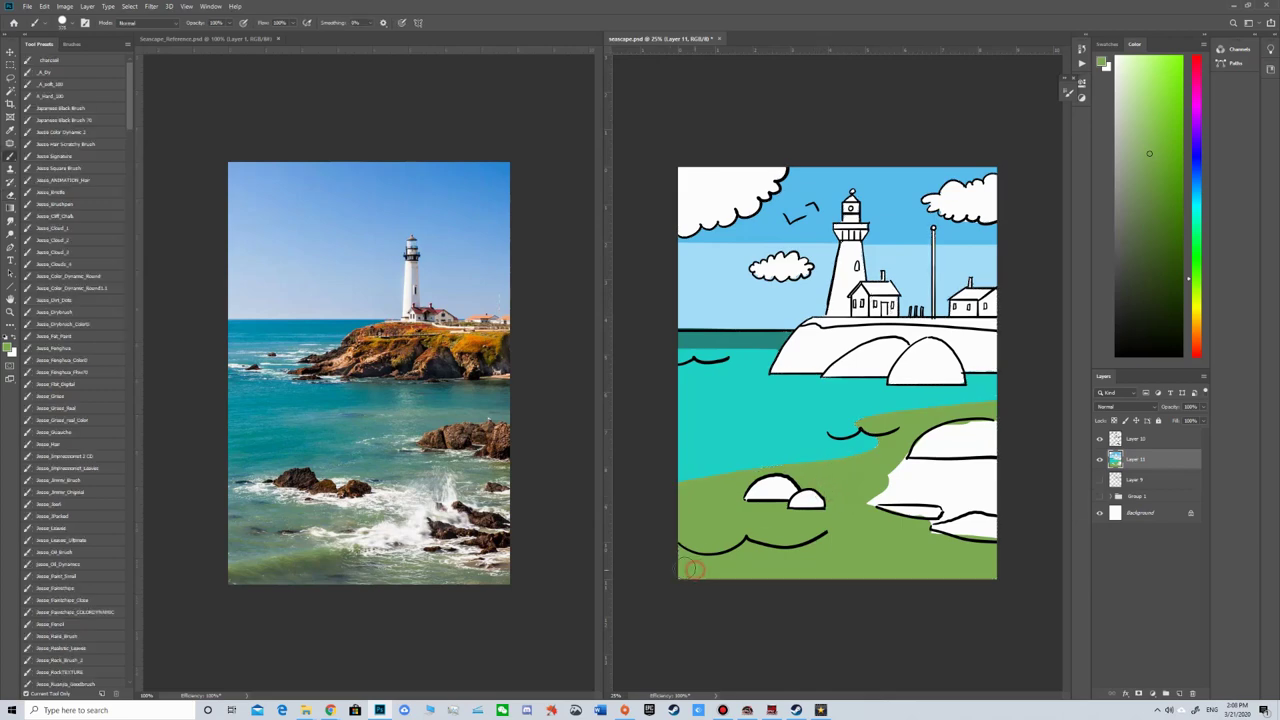
key(e)
key(b)
mouse_move(1010, 468)
mouse_down()
mouse_move(884, 468)
mouse_move(1019, 465)
mouse_move(908, 470)
mouse_move(905, 455)
mouse_move(876, 479)
mouse_move(985, 490)
mouse_up()
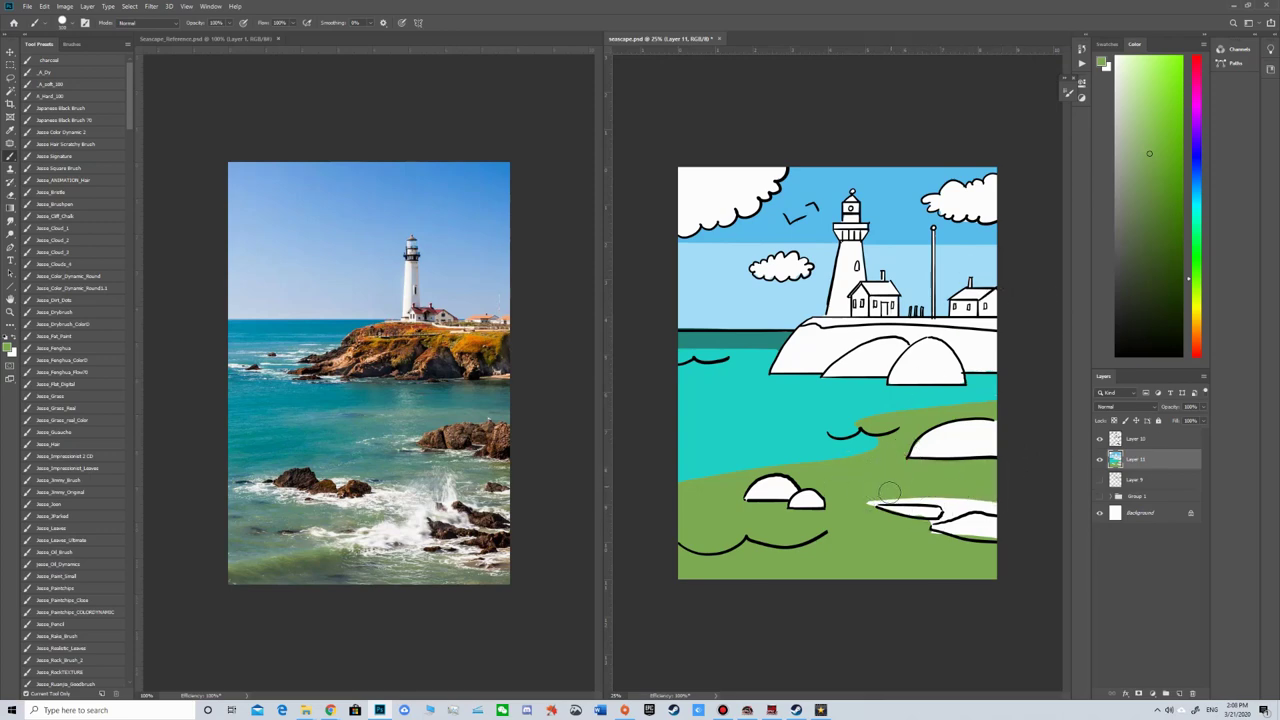
mouse_move(864, 502)
mouse_down()
mouse_move(977, 500)
mouse_move(902, 491)
mouse_move(1014, 509)
mouse_move(945, 510)
mouse_up()
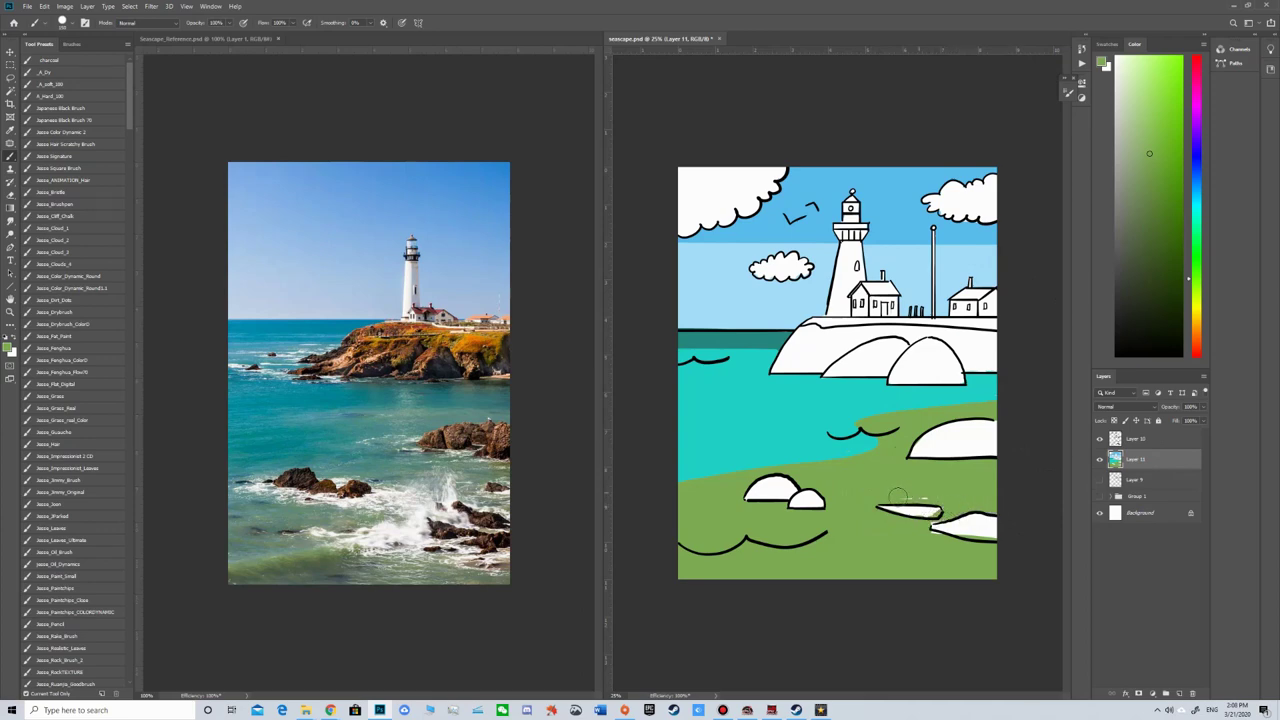
key(e)
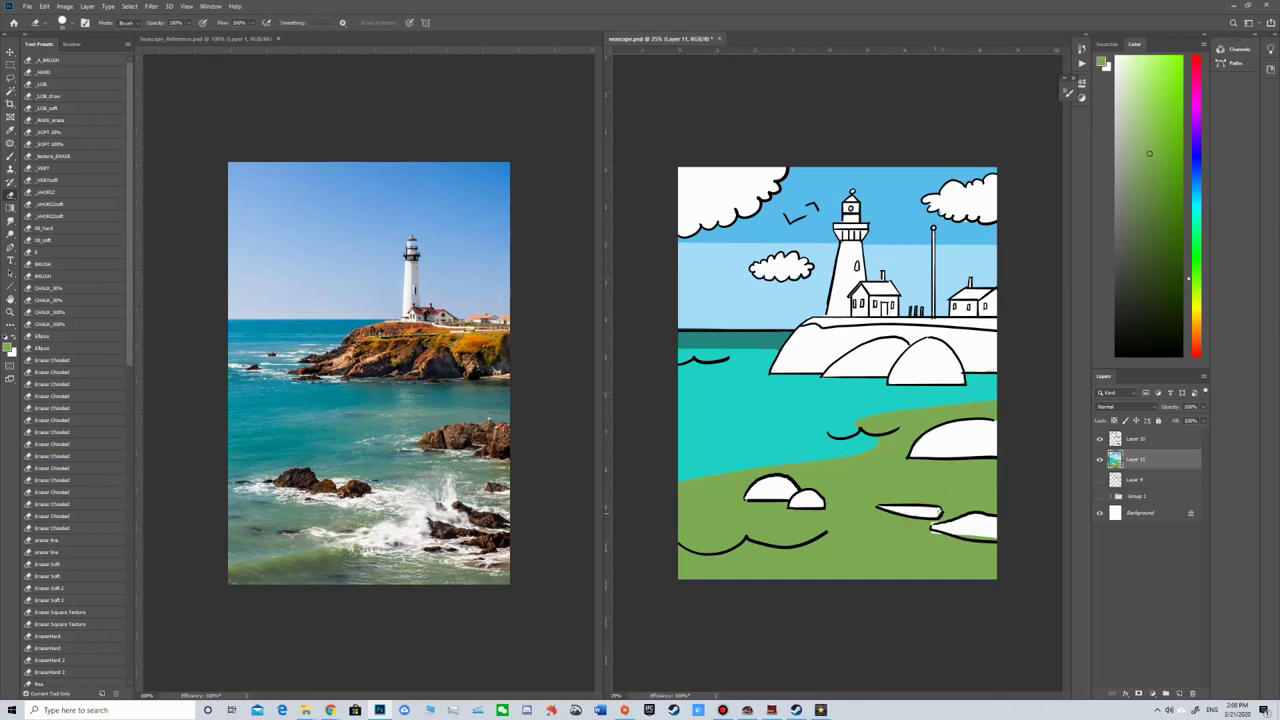
key(b)
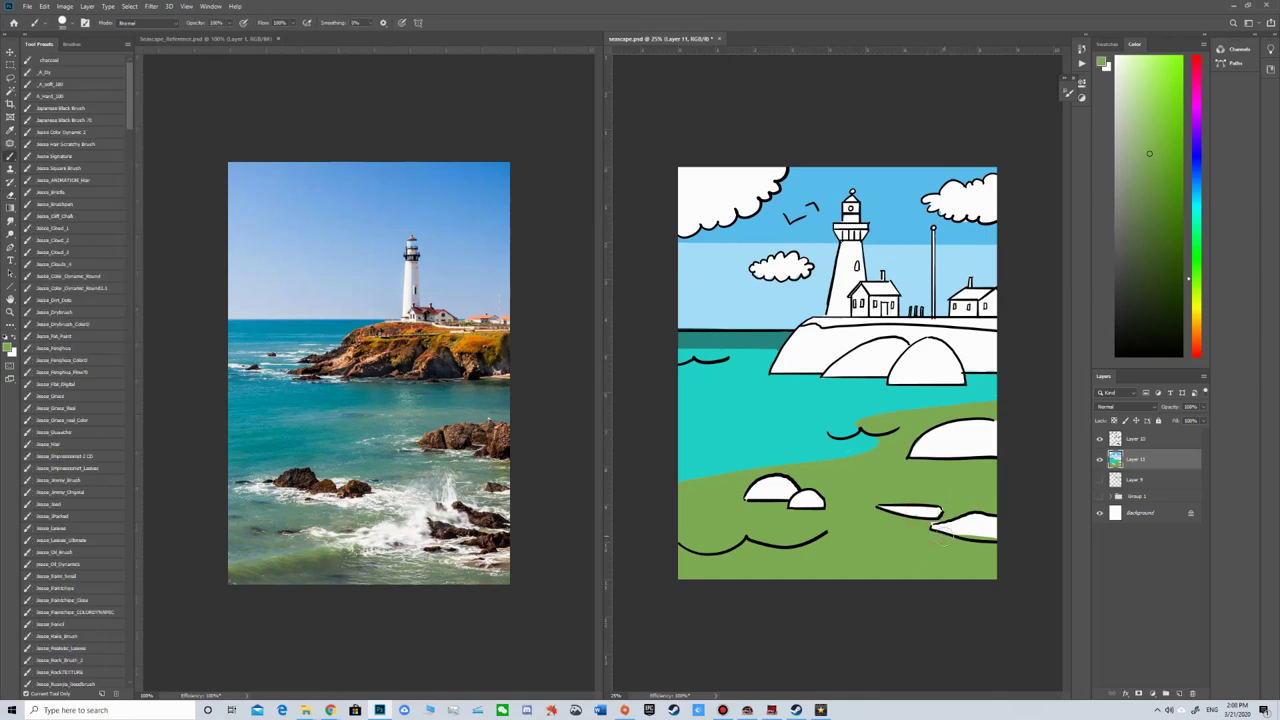
key(e)
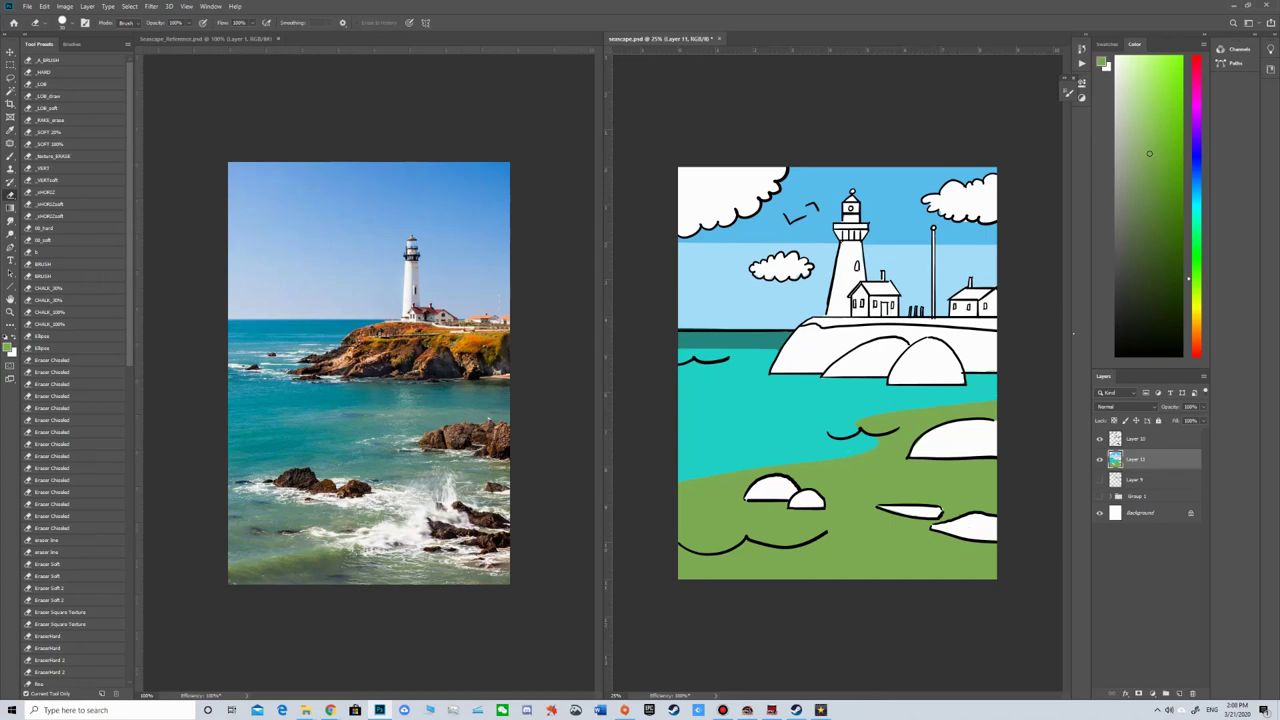
key(b)
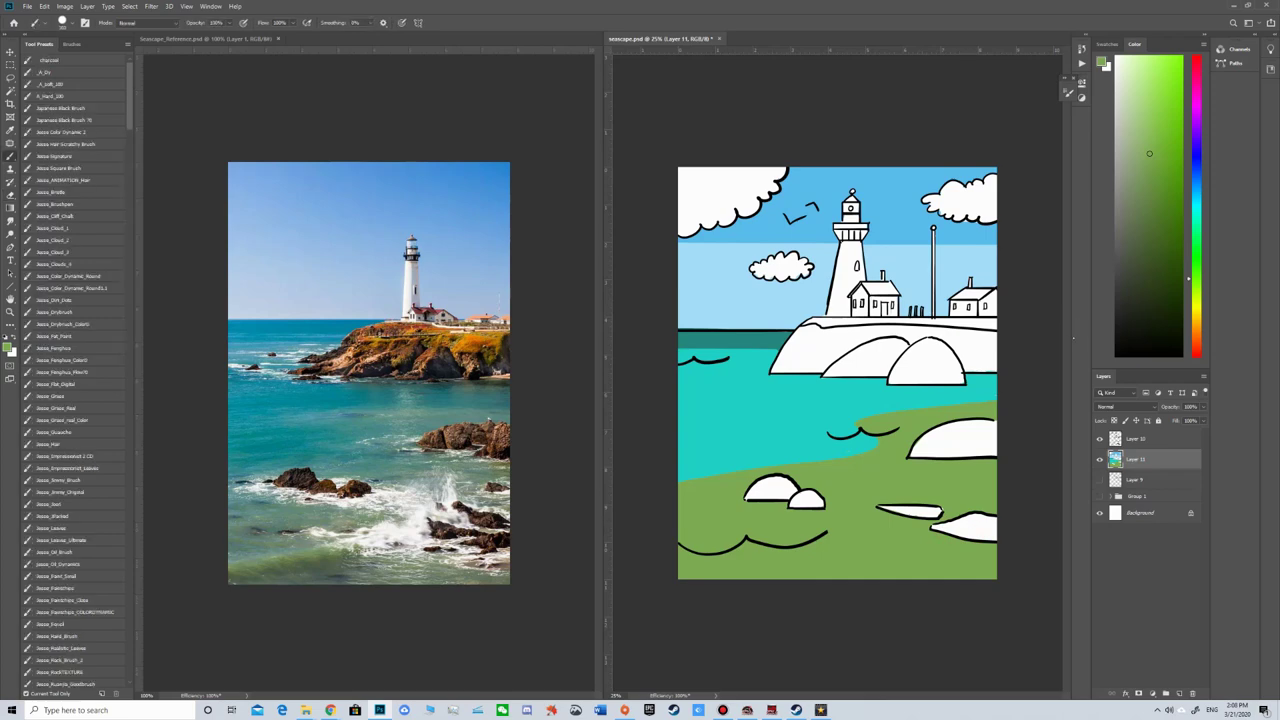
Choose a dark reddish brown and paint the right-hand shadow sides of the two rounded rocks in front of the cliff.
click(1195, 343)
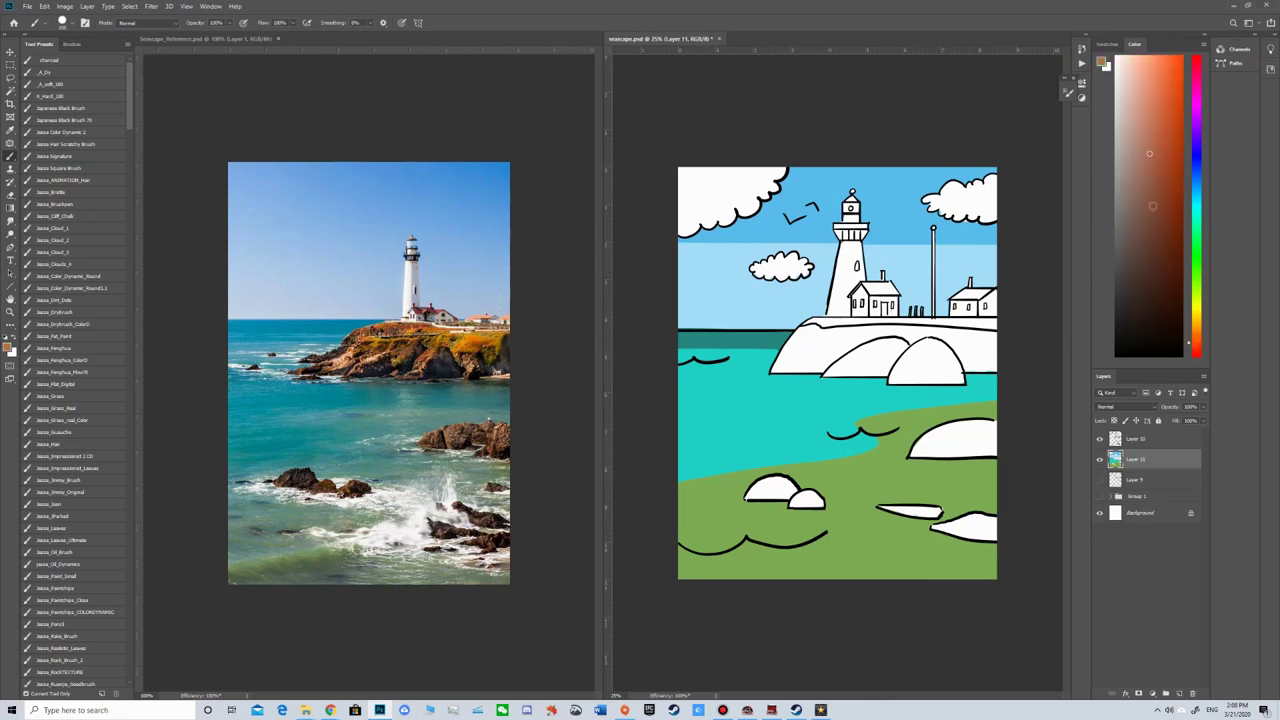
click(1179, 225)
drag(899, 337, 857, 376)
mouse_move(930, 342)
mouse_down()
mouse_move(911, 382)
mouse_move(950, 356)
mouse_move(934, 344)
mouse_move(923, 368)
mouse_move(929, 346)
mouse_move(920, 369)
mouse_move(952, 350)
mouse_move(936, 340)
mouse_move(912, 385)
mouse_move(958, 380)
mouse_up()
key(ctrl+z)
click(1172, 270)
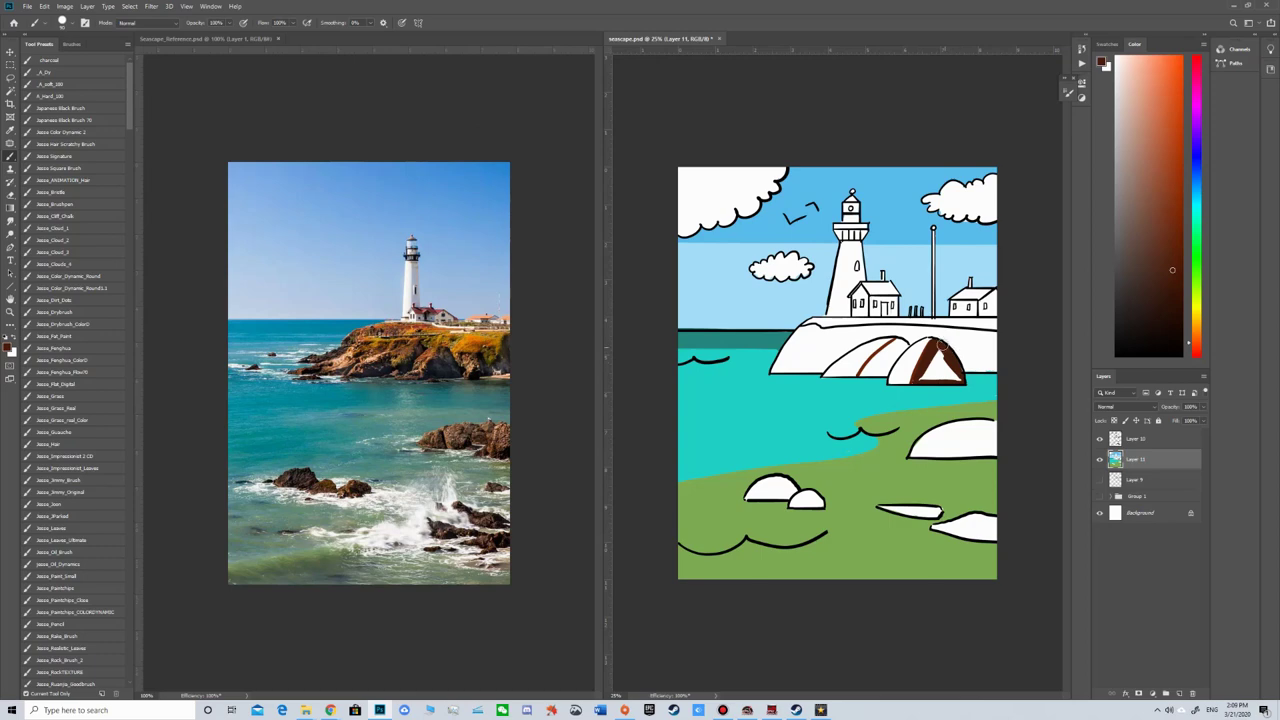
mouse_move(936, 348)
mouse_down()
mouse_move(938, 366)
mouse_move(957, 351)
mouse_move(924, 378)
mouse_move(959, 379)
mouse_up()
mouse_move(866, 377)
mouse_down()
mouse_move(906, 342)
mouse_move(867, 379)
mouse_move(892, 350)
mouse_move(882, 370)
mouse_move(897, 364)
mouse_up()
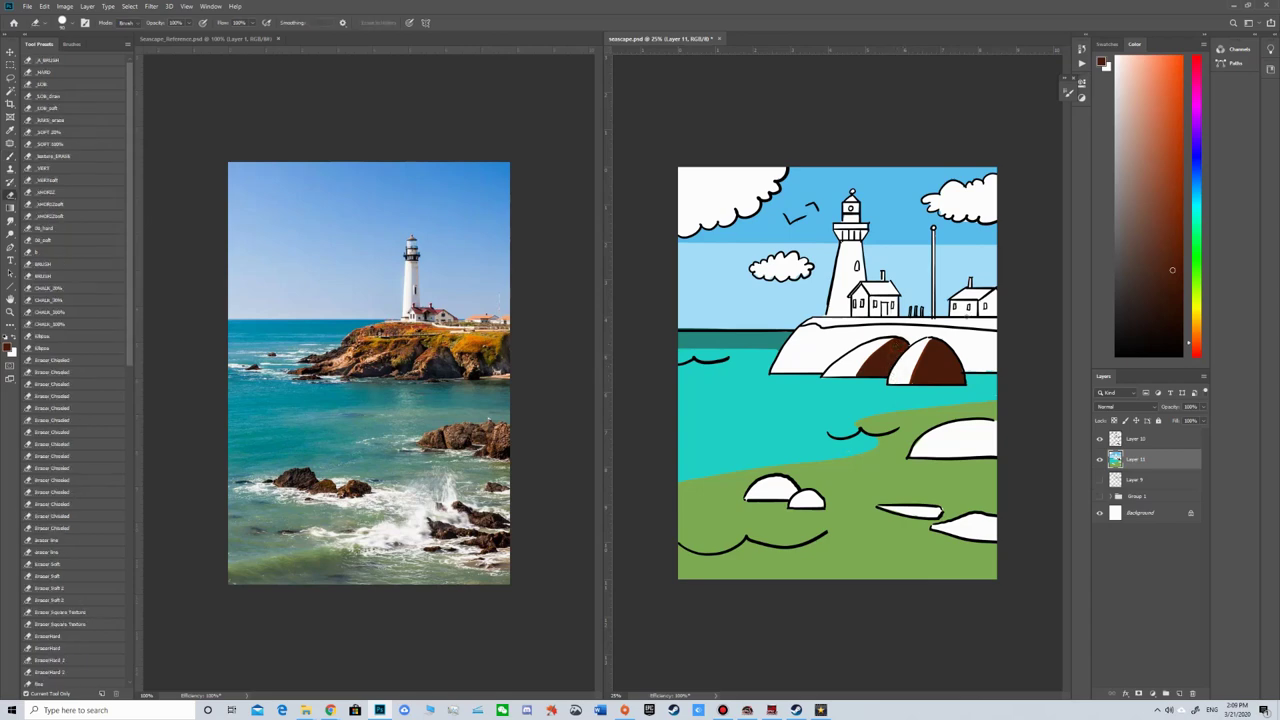
drag(893, 352, 888, 376)
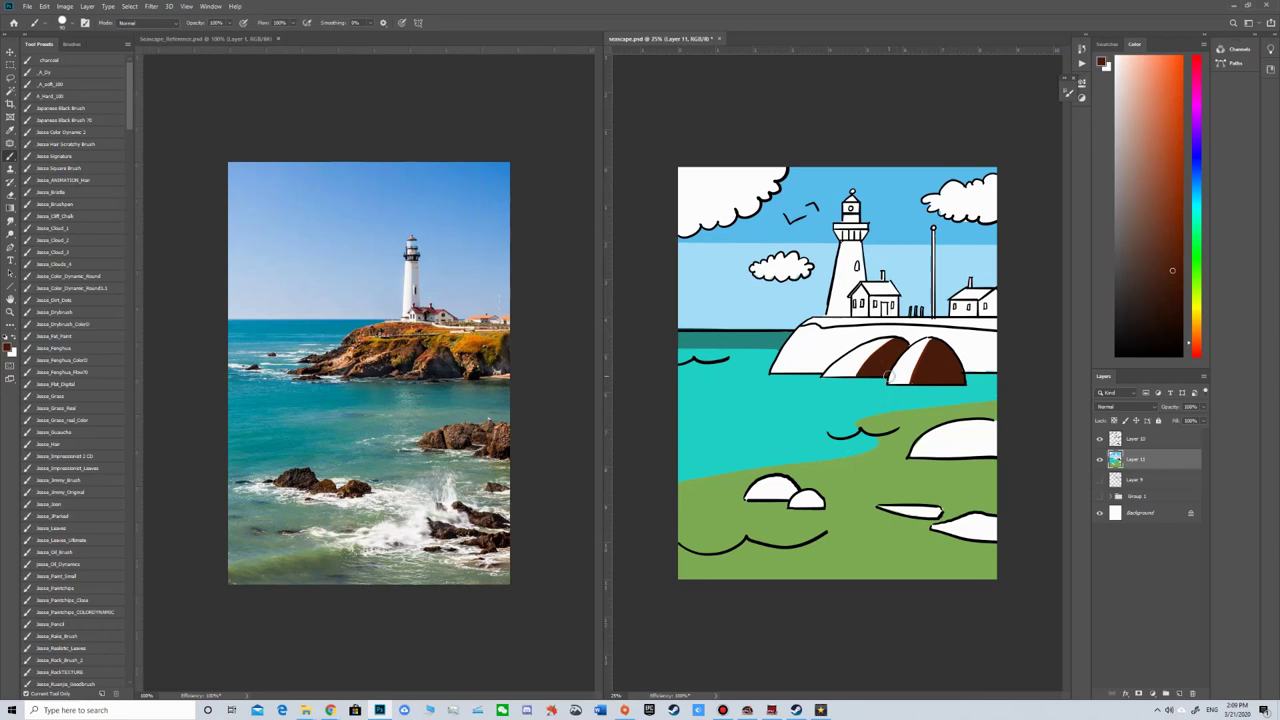
Choose a golden brown, paint the light left sides of the two rounded rocks, and sample the turquoise for touching up the water edge.
alt+click(889, 377)
click(1147, 225)
click(1196, 326)
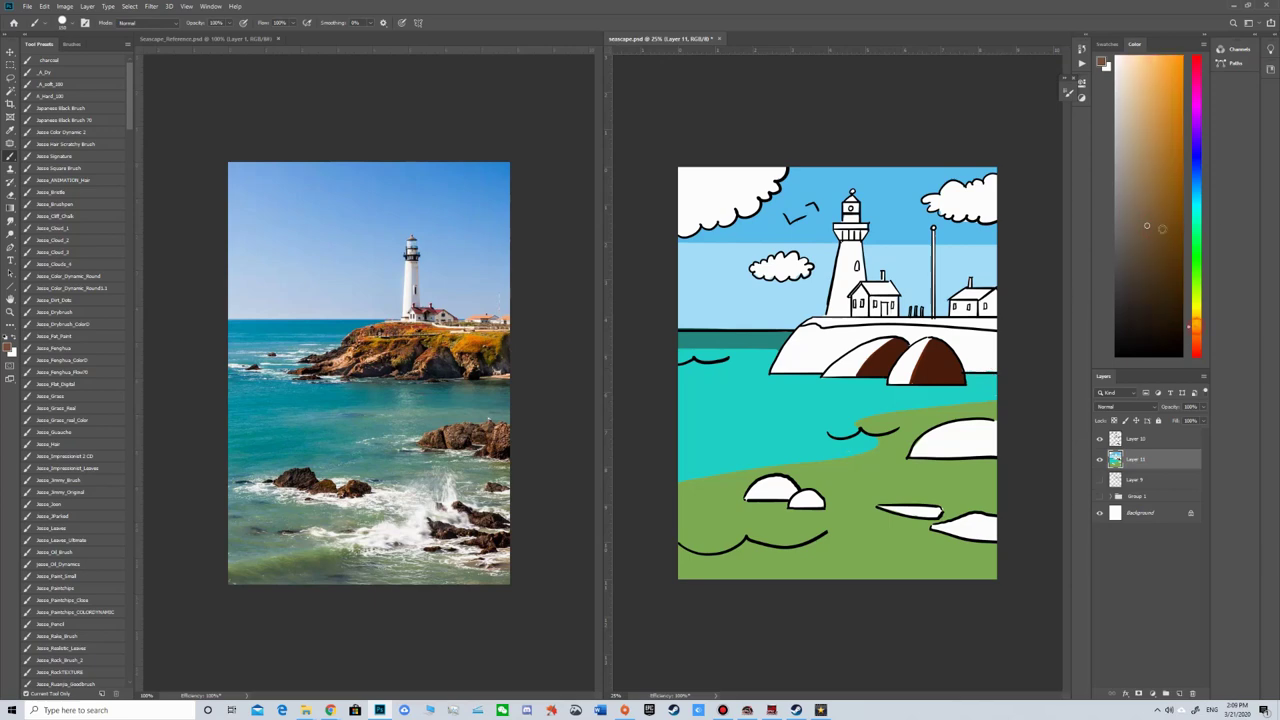
drag(1154, 200, 1163, 173)
mouse_move(918, 345)
mouse_down()
mouse_move(892, 380)
mouse_move(928, 340)
mouse_move(893, 382)
mouse_up()
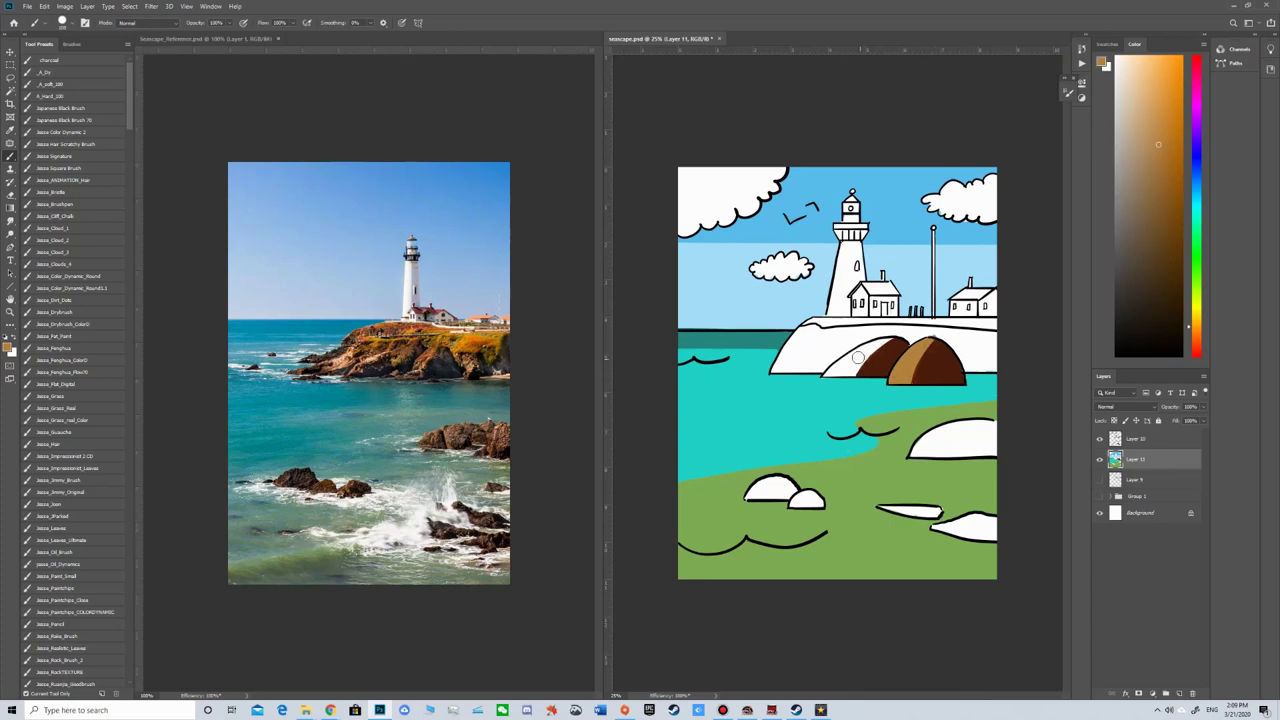
mouse_move(858, 357)
mouse_down()
mouse_move(880, 338)
mouse_move(840, 366)
mouse_move(892, 333)
mouse_move(856, 376)
mouse_move(828, 376)
mouse_move(867, 350)
mouse_up()
alt+click(824, 381)
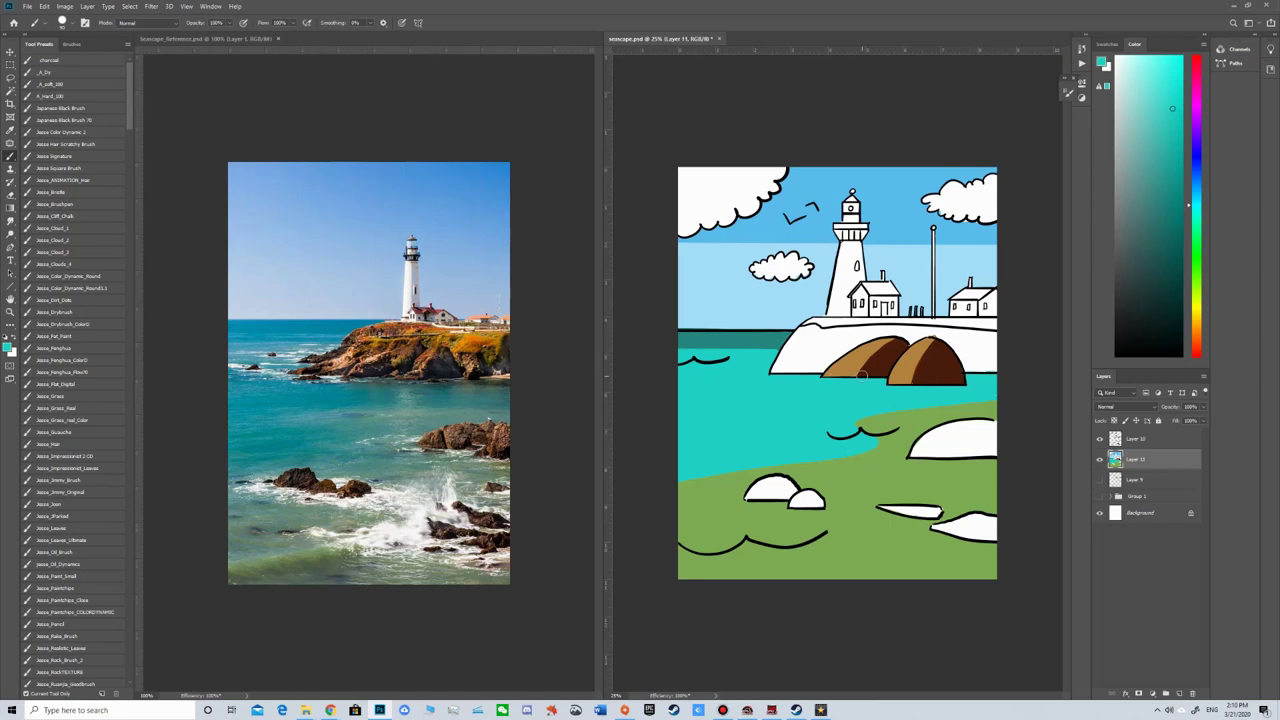
Choose a pale blue and paint the windows and door of the house beside the lighthouse.
click(1141, 135)
drag(1190, 204, 1190, 184)
drag(1132, 116, 1126, 113)
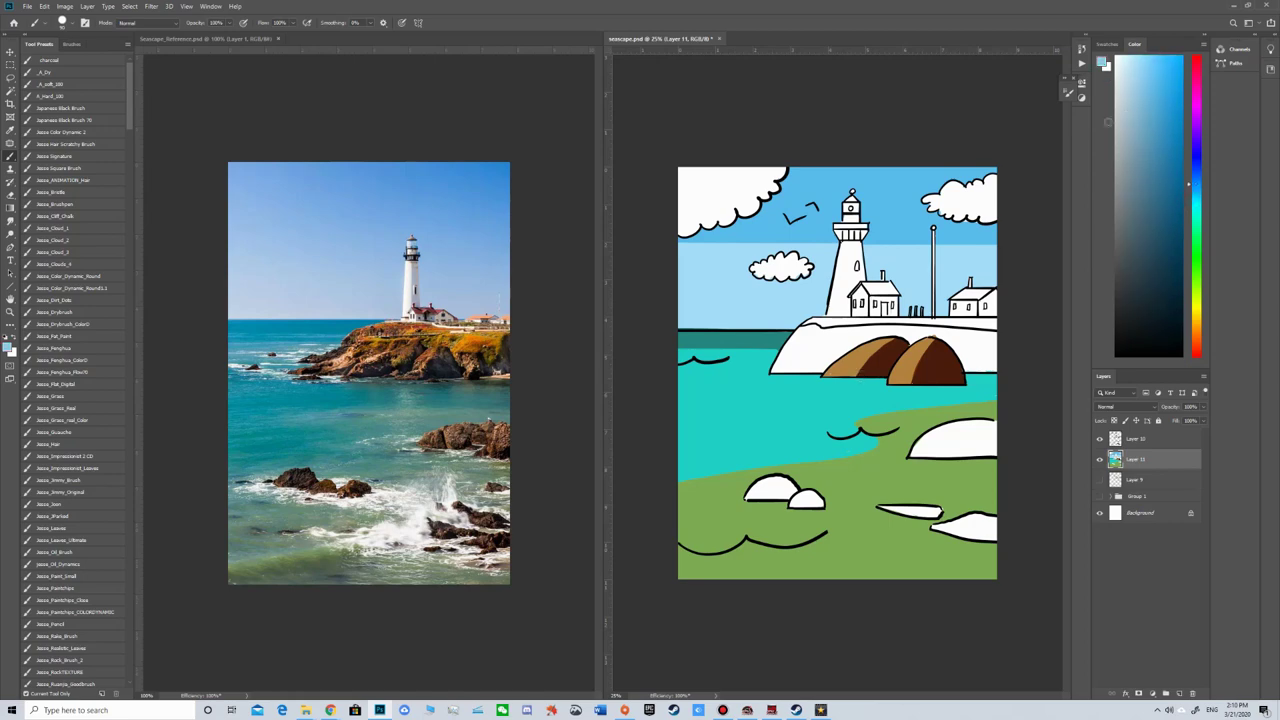
drag(879, 299, 874, 311)
drag(896, 305, 889, 301)
Choose a light lavender and paint a shadow down the lighthouse tower's right side, cleaning its edge with the eraser.
drag(1188, 183, 1188, 145)
drag(1142, 108, 1130, 93)
drag(857, 240, 854, 273)
key(e)
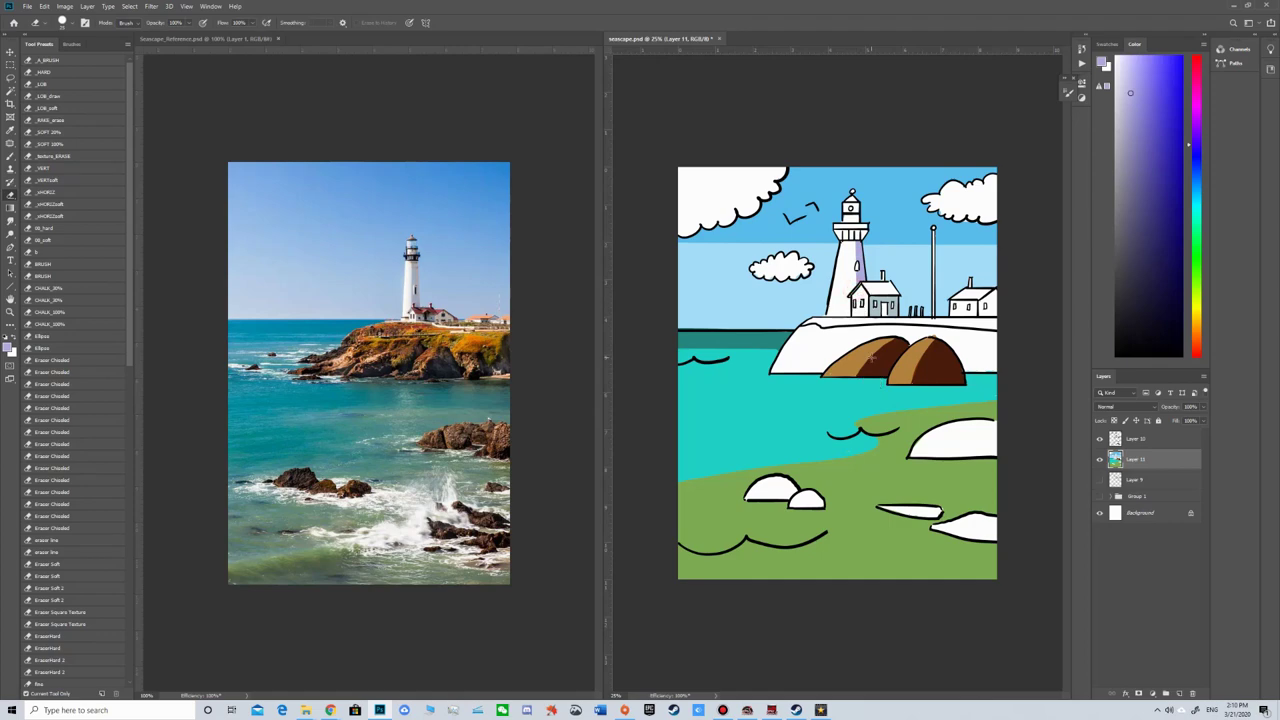
key(b)
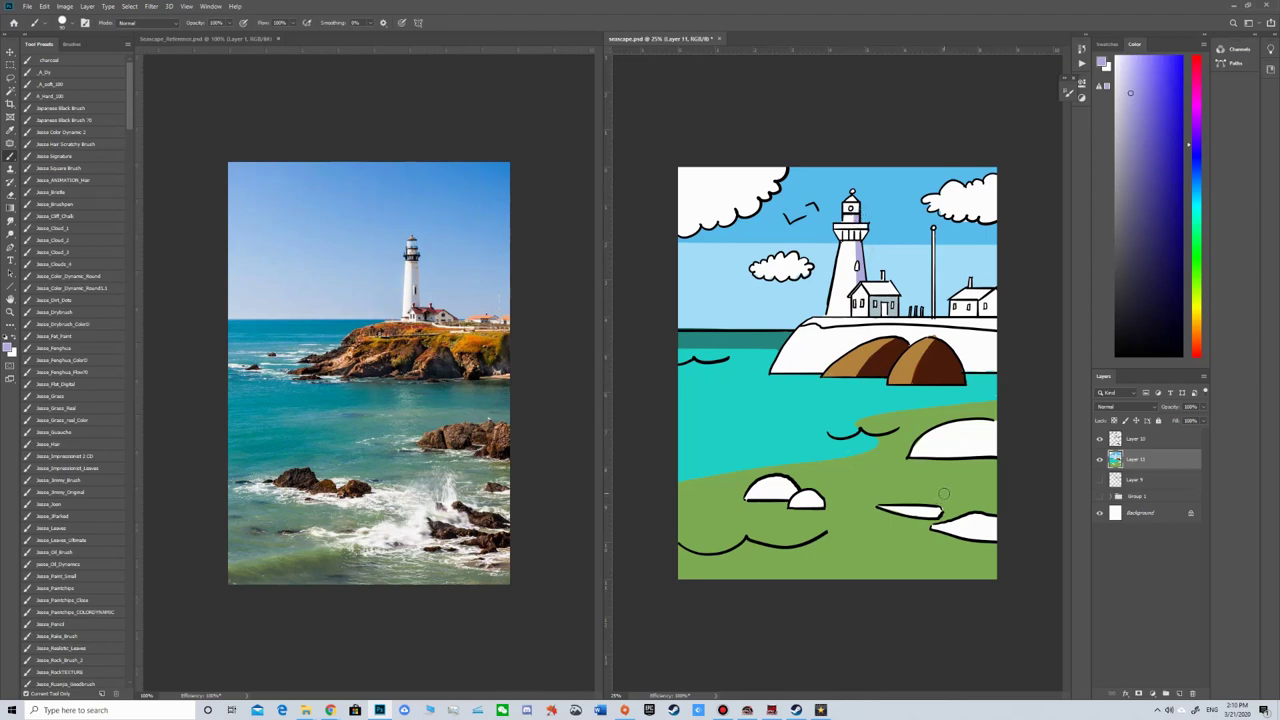
Choose a dark navy and paint the lighthouse's roof and gallery band with a larger brush.
mouse_move(1144, 128)
mouse_down()
mouse_move(1163, 257)
mouse_move(1182, 284)
mouse_up()
key(bracketright)
key(bracketright)
drag(834, 228, 868, 228)
Paint the lighthouse's round lamp bright yellow and the small ball on top of its roof light orange.
click(1196, 314)
drag(1160, 117, 1179, 56)
click(850, 208)
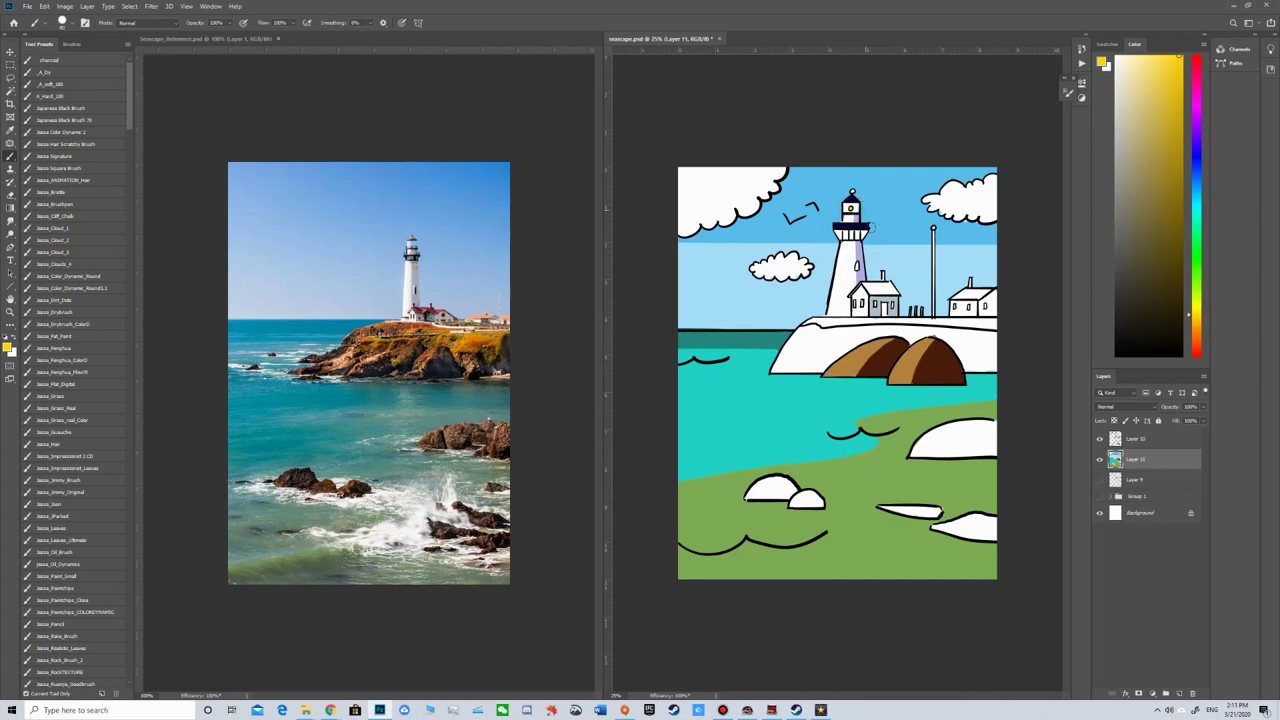
click(1194, 337)
click(1134, 64)
click(1156, 60)
click(853, 193)
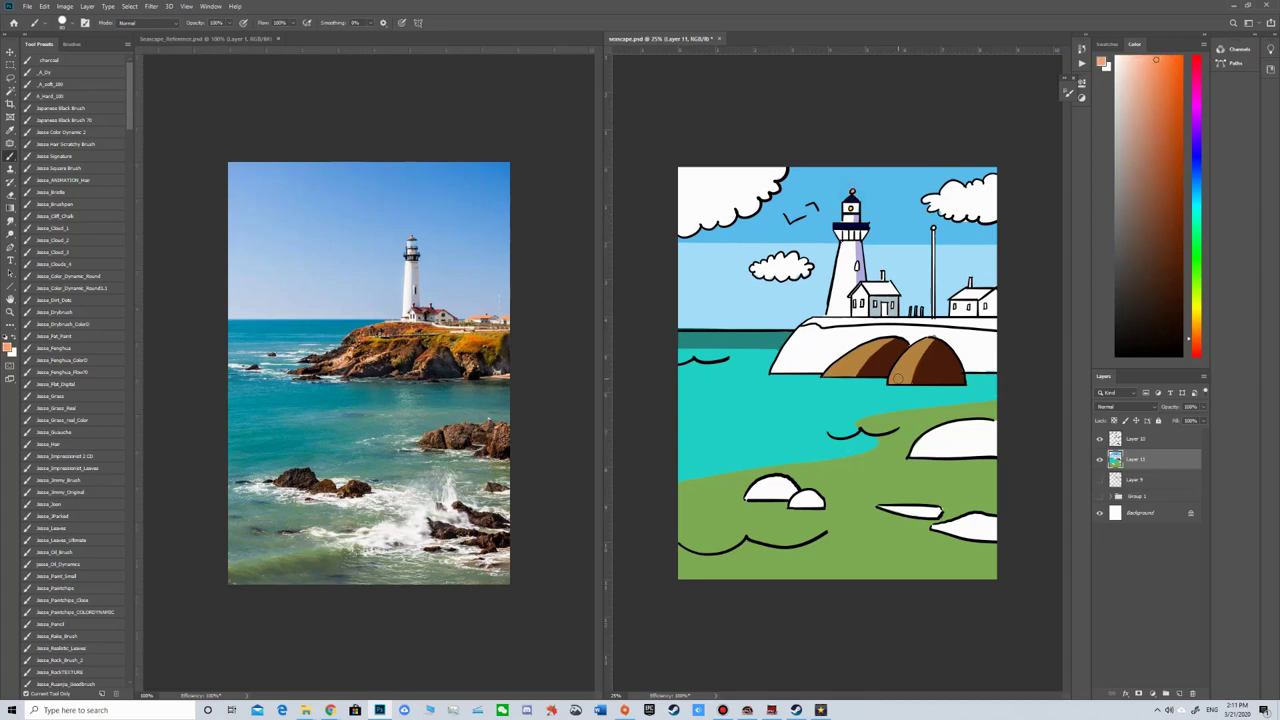
Paint the supports beneath the lighthouse gallery dark grey and the tower window dark navy.
alt+click(944, 366)
key(ctrl+z)
click(1116, 264)
alt+click(867, 227)
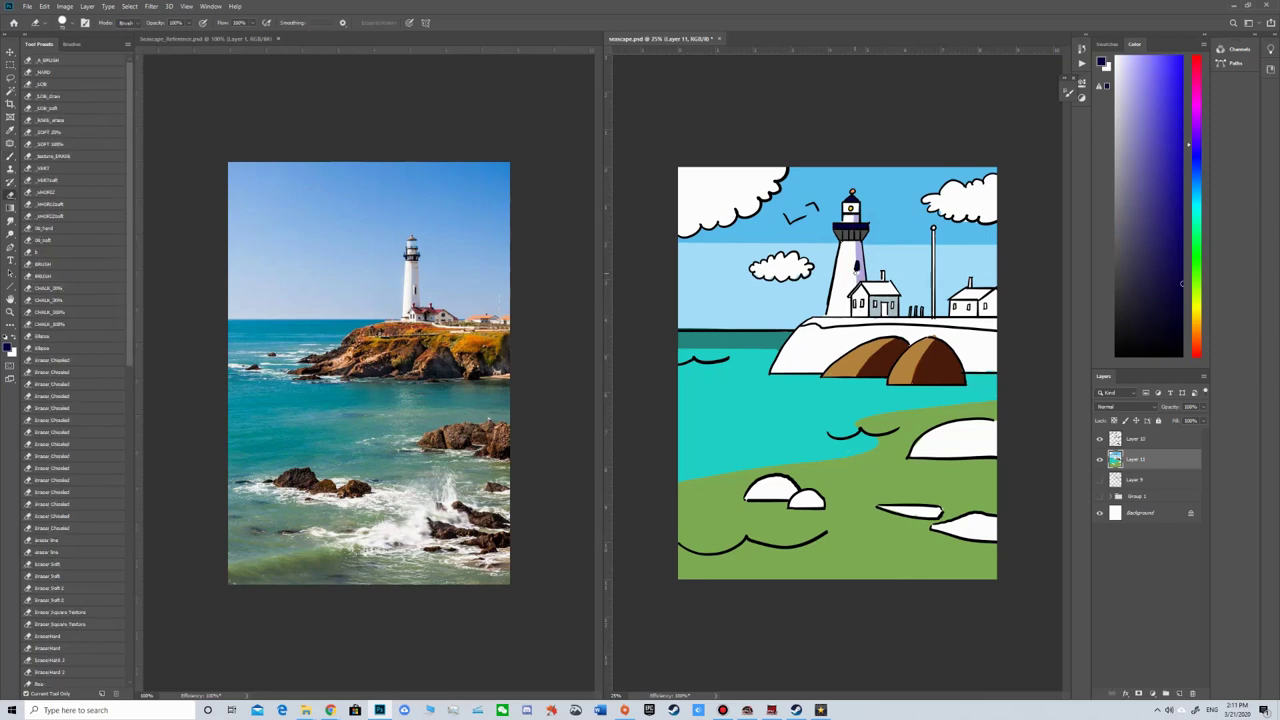
Touch up the lighthouse's window surround, lamp and outer edges with colours sampled from the tower and the sky.
alt+click(858, 270)
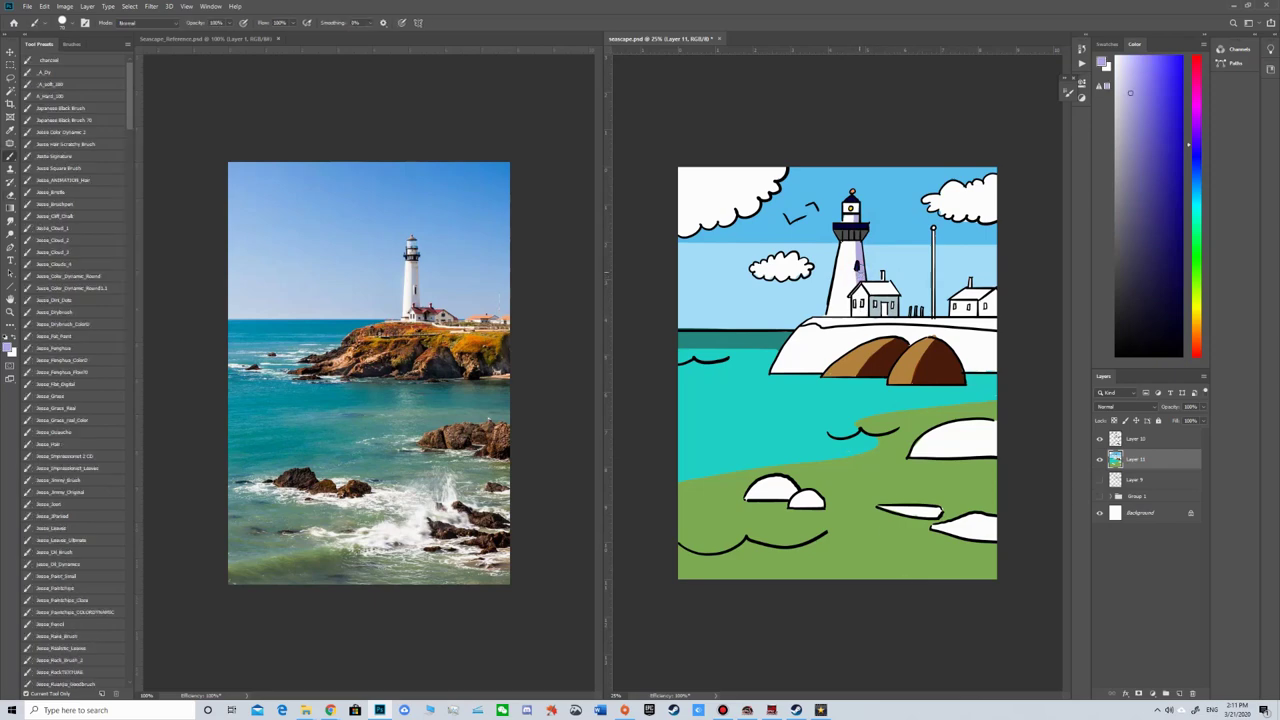
alt+click(851, 237)
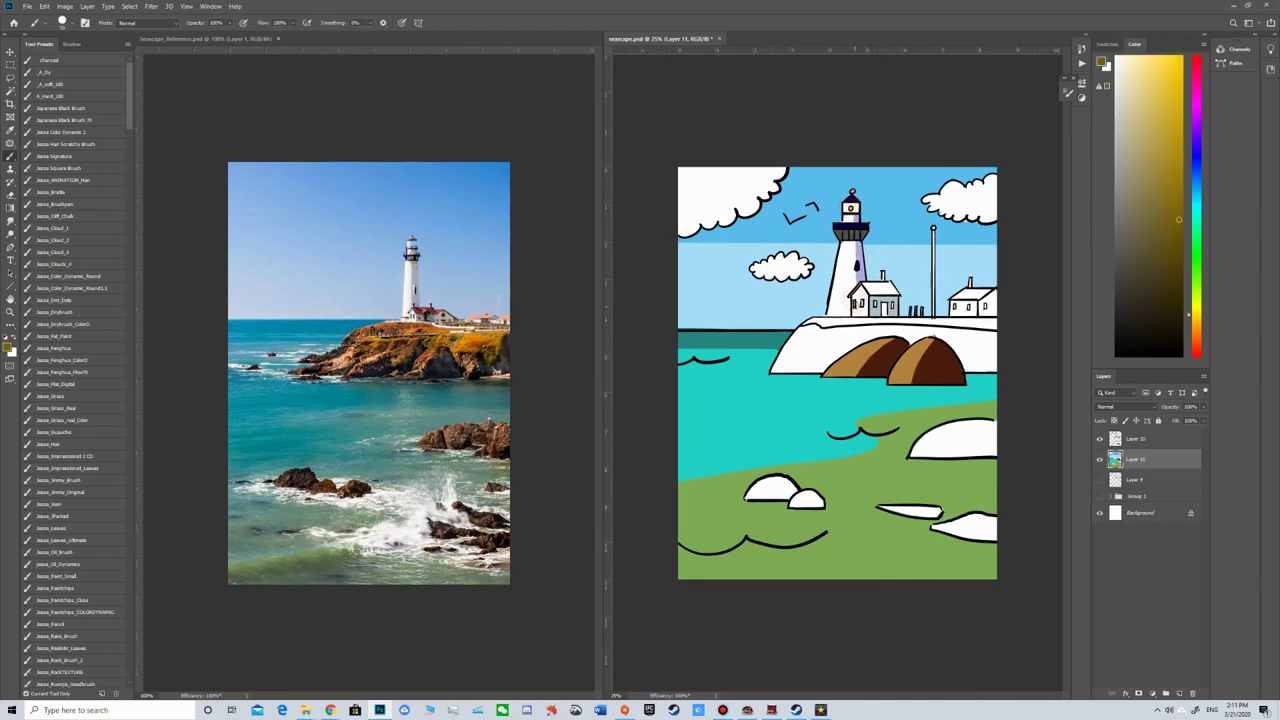
alt+click(852, 206)
alt+click(894, 252)
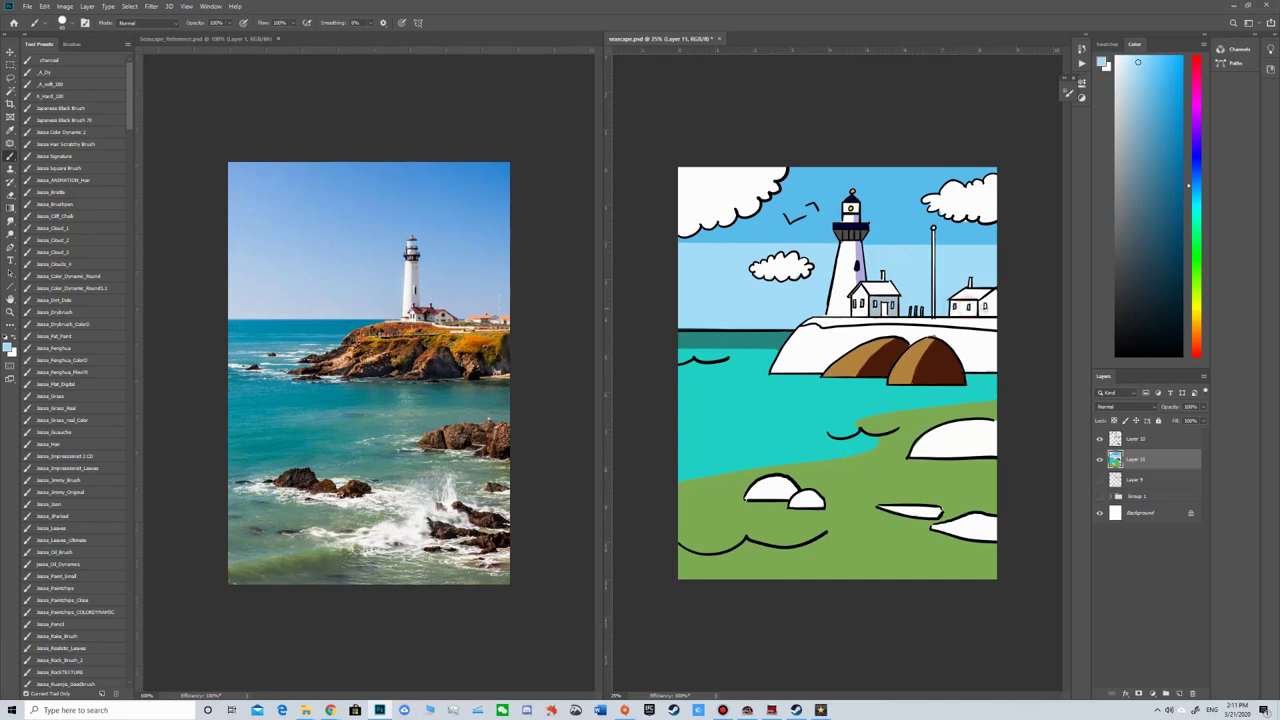
Touch up the two houses and the lighthouse's lamp room with colours sampled from the houses and the sky.
alt+click(884, 303)
alt+click(980, 271)
click(985, 305)
alt+click(985, 305)
alt+click(883, 254)
click(857, 208)
Choose a muted pinkish red and paint the roof of the house beside the lighthouse.
click(1192, 62)
drag(1142, 66, 1149, 133)
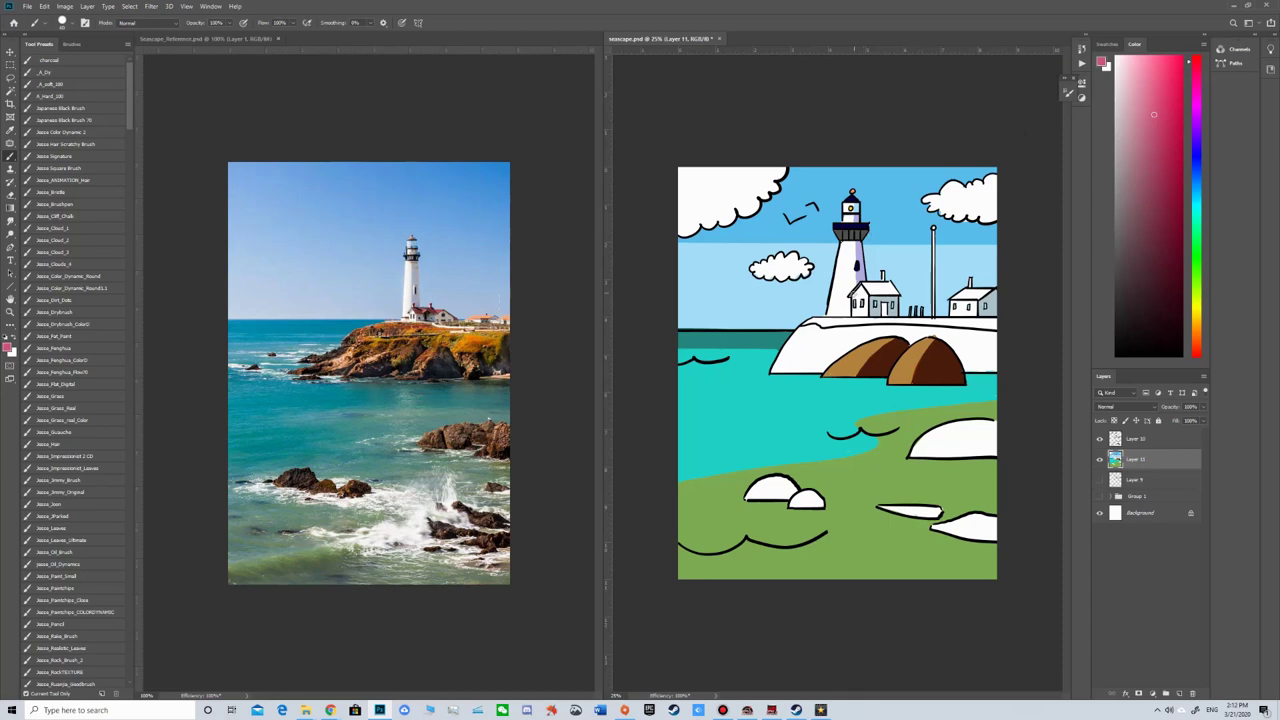
mouse_move(862, 284)
mouse_down()
mouse_move(886, 285)
mouse_move(872, 285)
mouse_up()
Paint the roof of the house at the canvas's right edge a light peachy orange, adjusting the shade until it is bright.
click(1196, 334)
drag(1153, 112, 1136, 79)
drag(959, 293, 976, 292)
click(1146, 76)
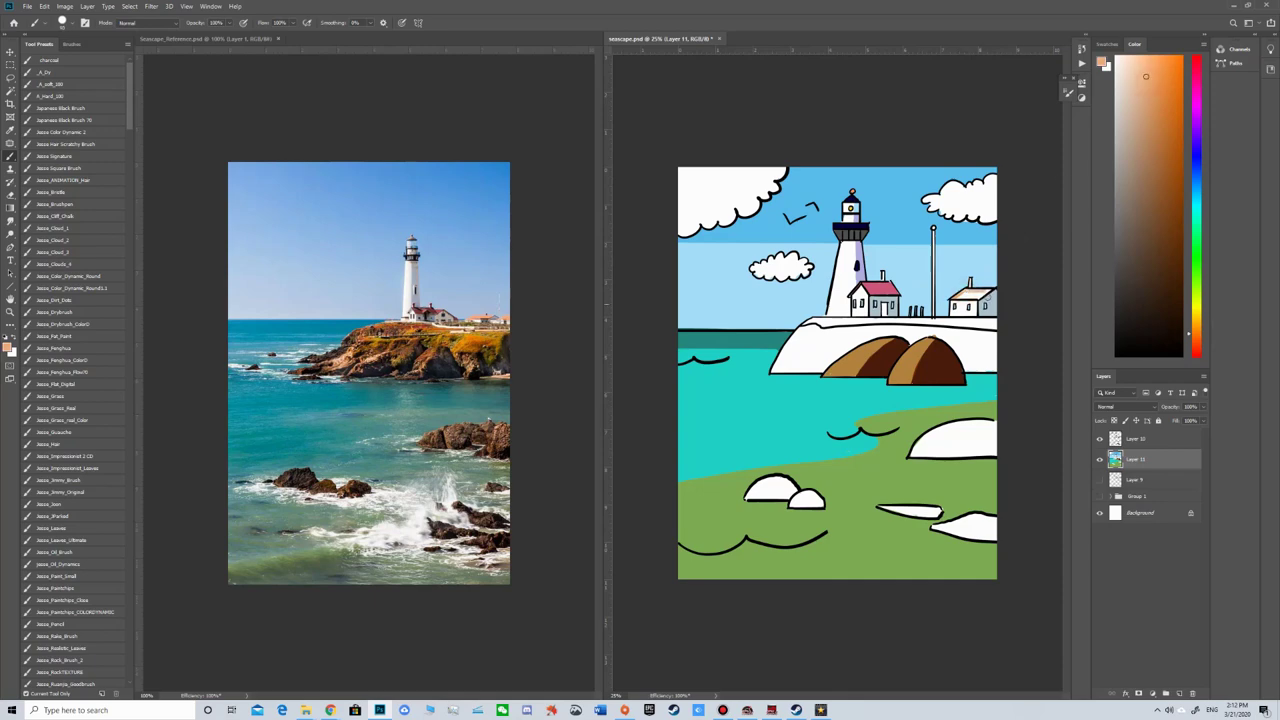
drag(962, 293, 972, 290)
click(1148, 67)
click(1148, 57)
drag(958, 292, 974, 300)
Fill the left part of the lighthouse cliff with dark greyish brown and clean its outer edge with the sampled sea colour.
click(1138, 237)
drag(1129, 245, 1134, 244)
mouse_move(866, 331)
mouse_down()
mouse_move(818, 336)
mouse_move(904, 331)
mouse_move(851, 324)
mouse_move(955, 330)
mouse_move(905, 336)
mouse_move(920, 340)
mouse_up()
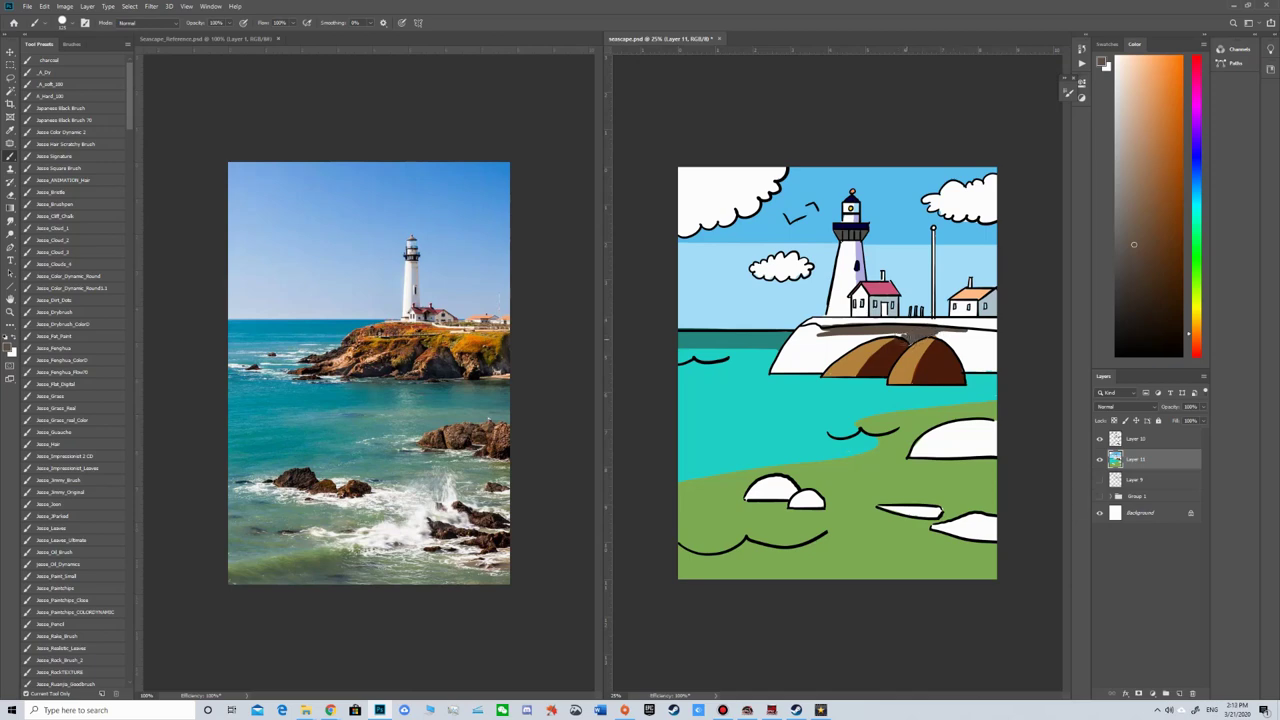
mouse_move(836, 337)
mouse_down()
mouse_move(818, 324)
mouse_move(800, 332)
mouse_move(789, 369)
mouse_move(850, 345)
mouse_move(805, 348)
mouse_up()
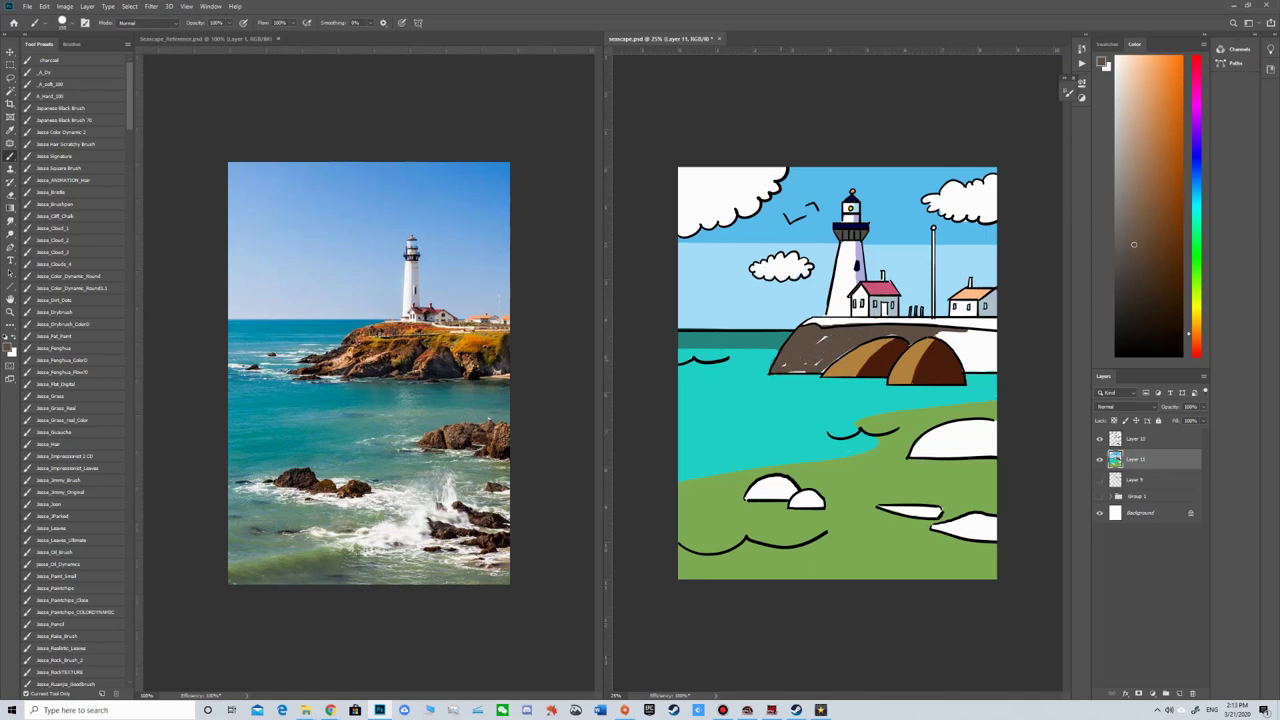
alt+click(768, 384)
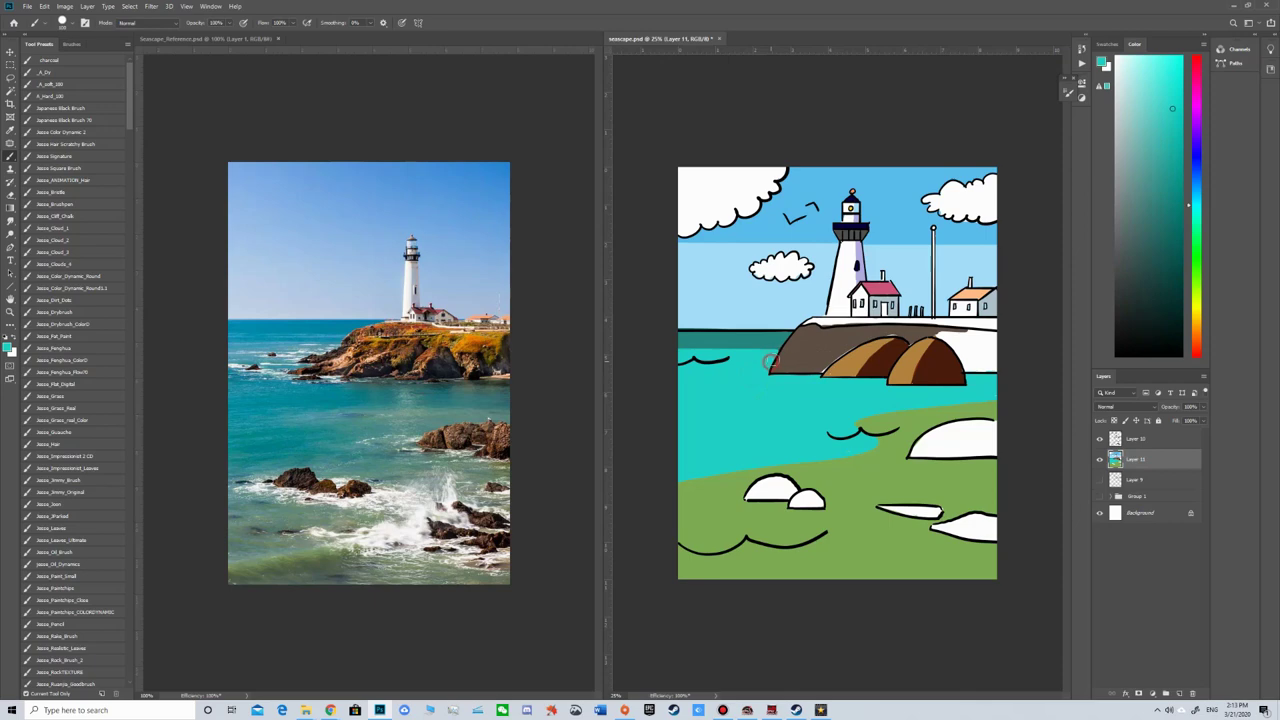
alt+click(782, 348)
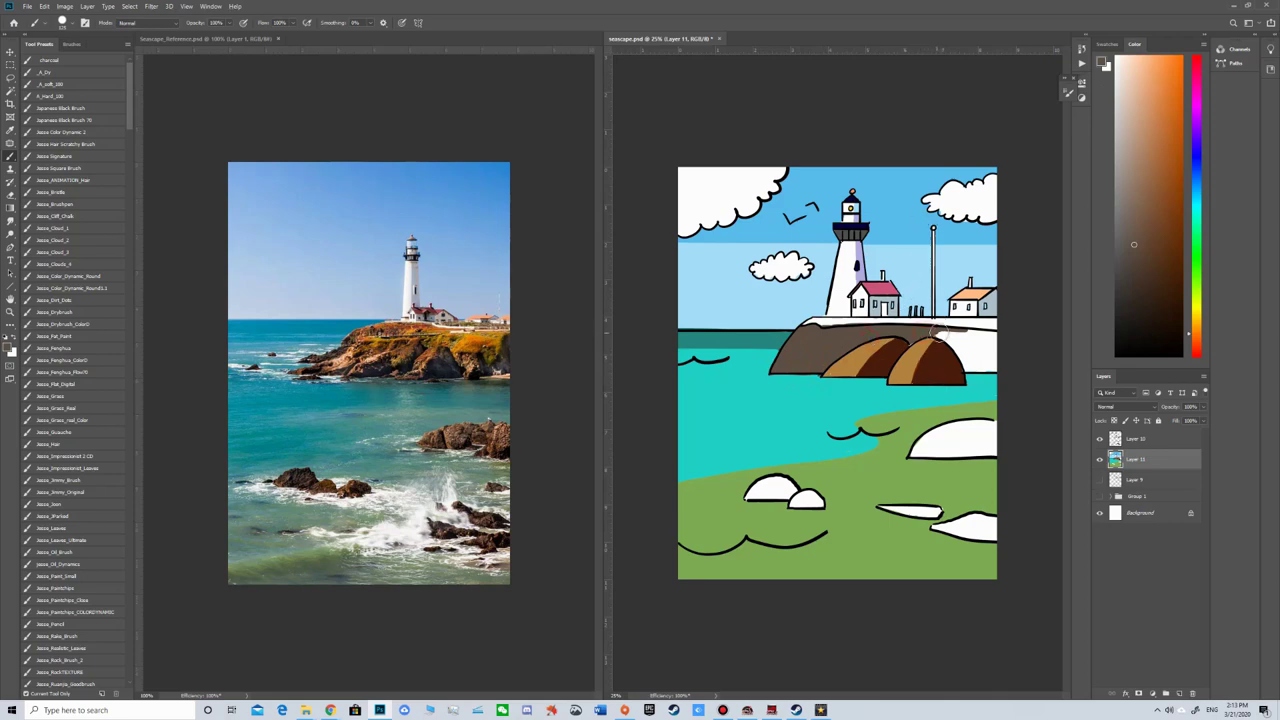
Paint the door of the house beside the lighthouse with the ochre brown sampled from the boulders.
alt+click(943, 384)
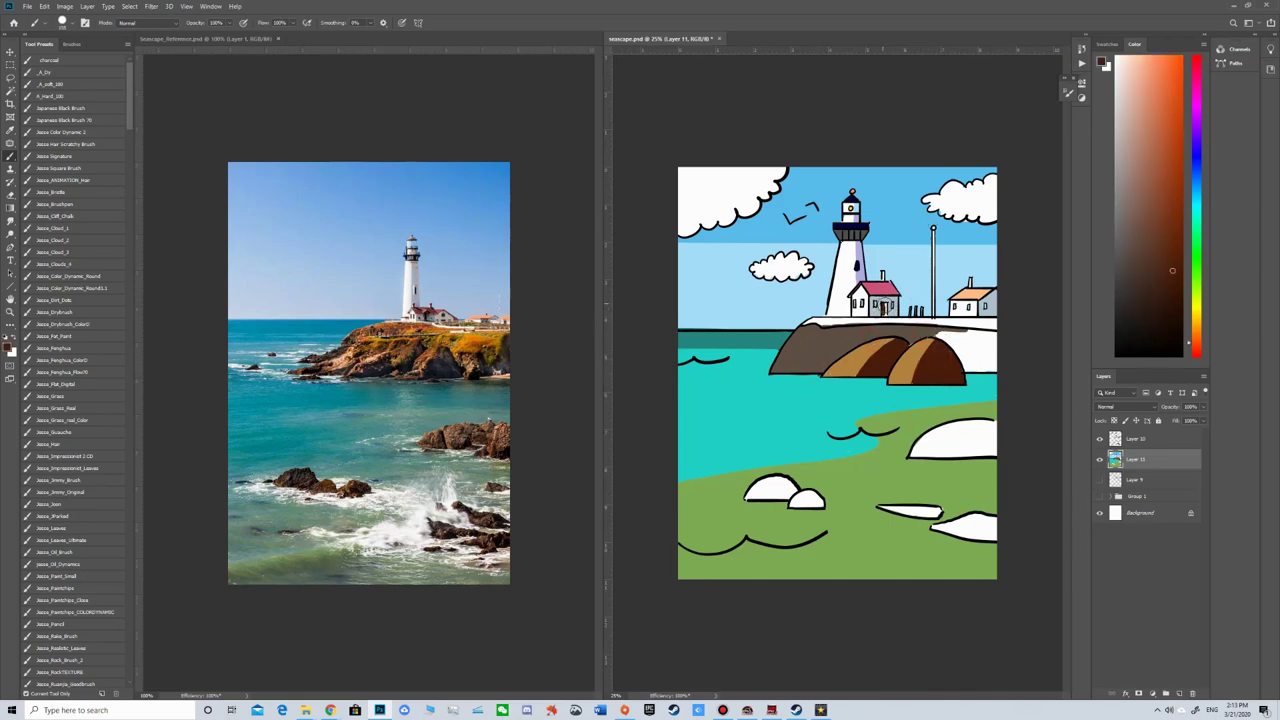
alt+click(867, 383)
drag(883, 304, 883, 312)
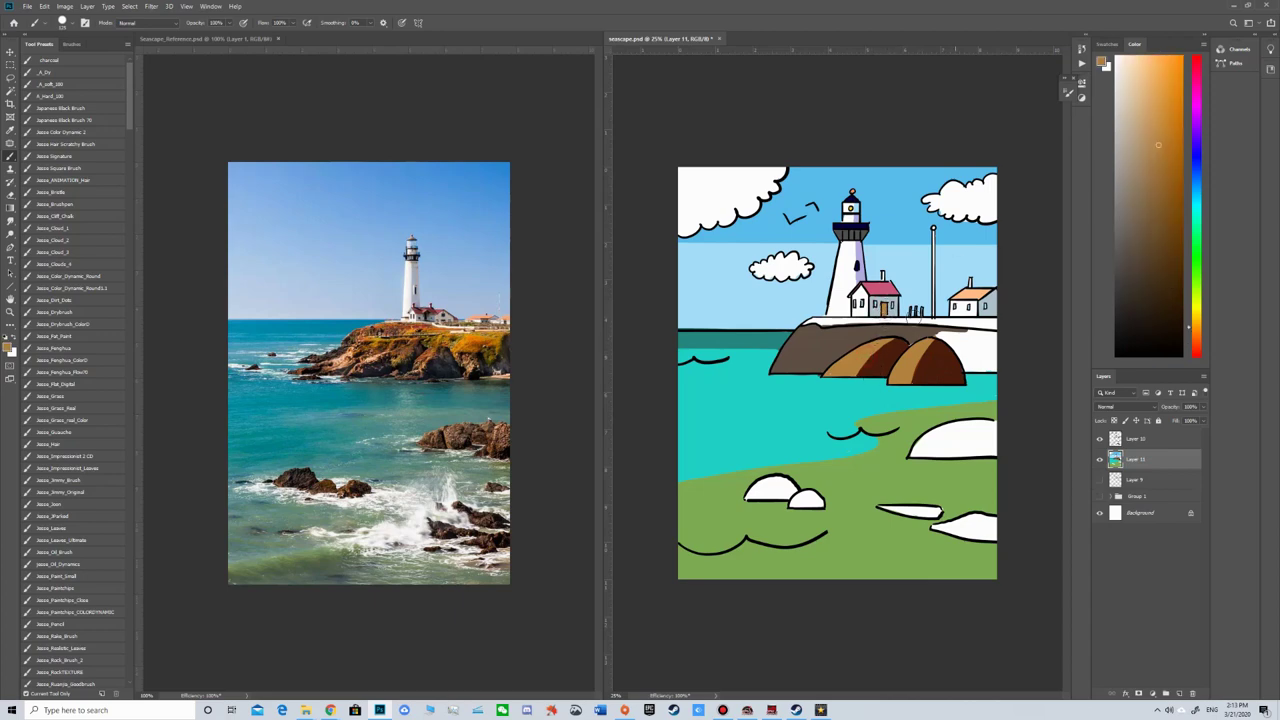
Fill the cliff to the right of and between the boulders, finishing with the dark reddish brown sampled from their shadow side.
alt+click(907, 360)
mouse_move(951, 337)
mouse_down()
mouse_move(932, 328)
mouse_move(958, 345)
mouse_move(985, 332)
mouse_move(970, 345)
mouse_move(947, 337)
mouse_move(968, 365)
mouse_move(1000, 366)
mouse_move(972, 368)
mouse_move(990, 362)
mouse_up()
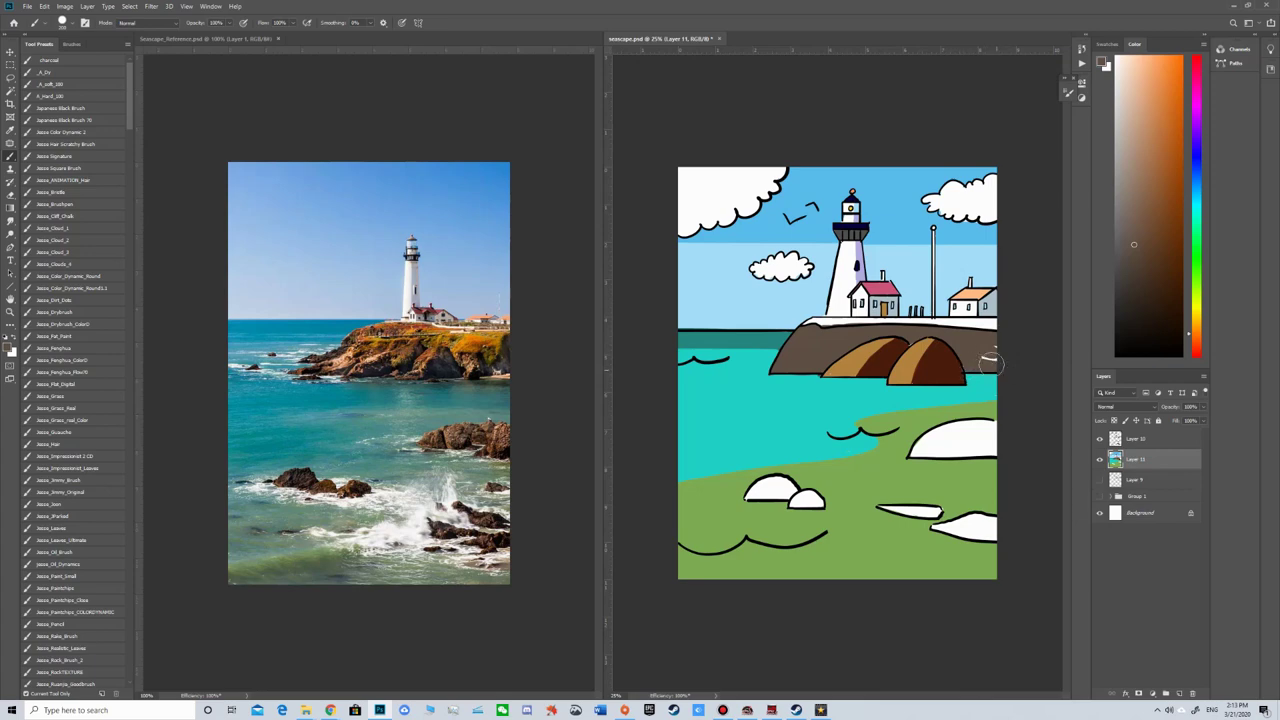
alt+click(948, 346)
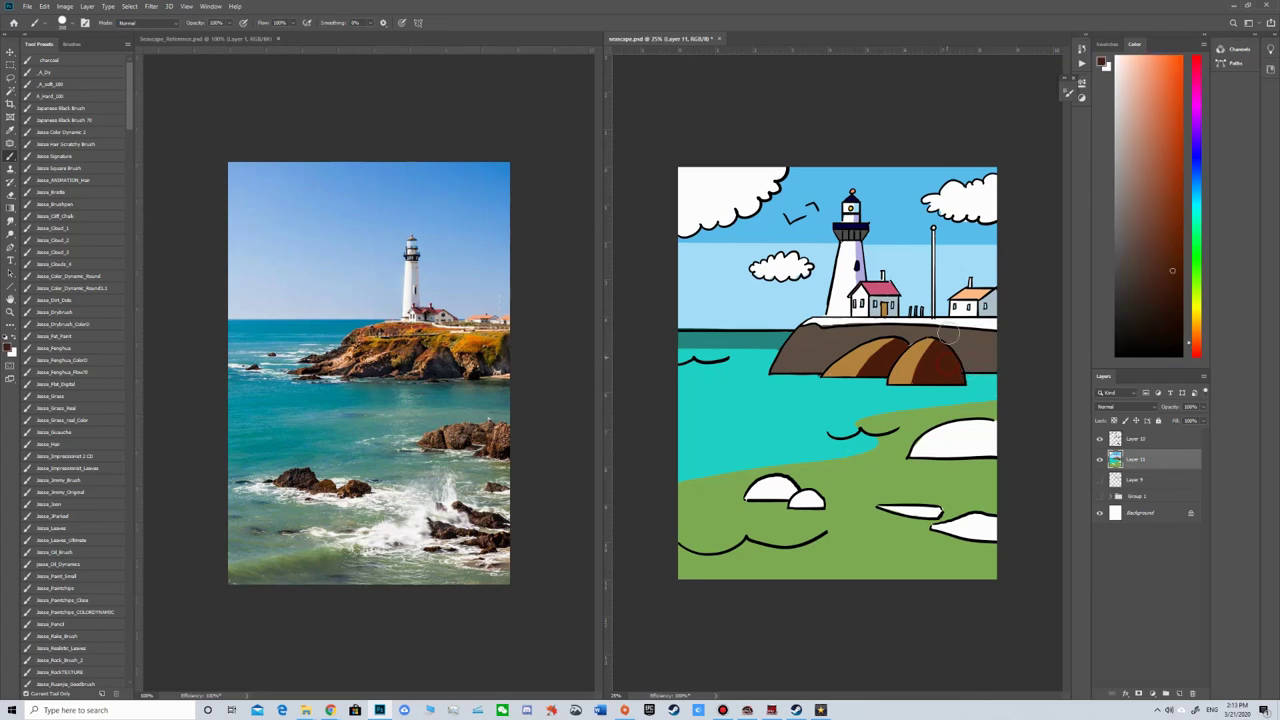
mouse_move(950, 342)
mouse_down()
mouse_move(986, 335)
mouse_move(920, 326)
mouse_move(913, 339)
mouse_move(1014, 335)
mouse_move(955, 368)
mouse_move(990, 368)
mouse_up()
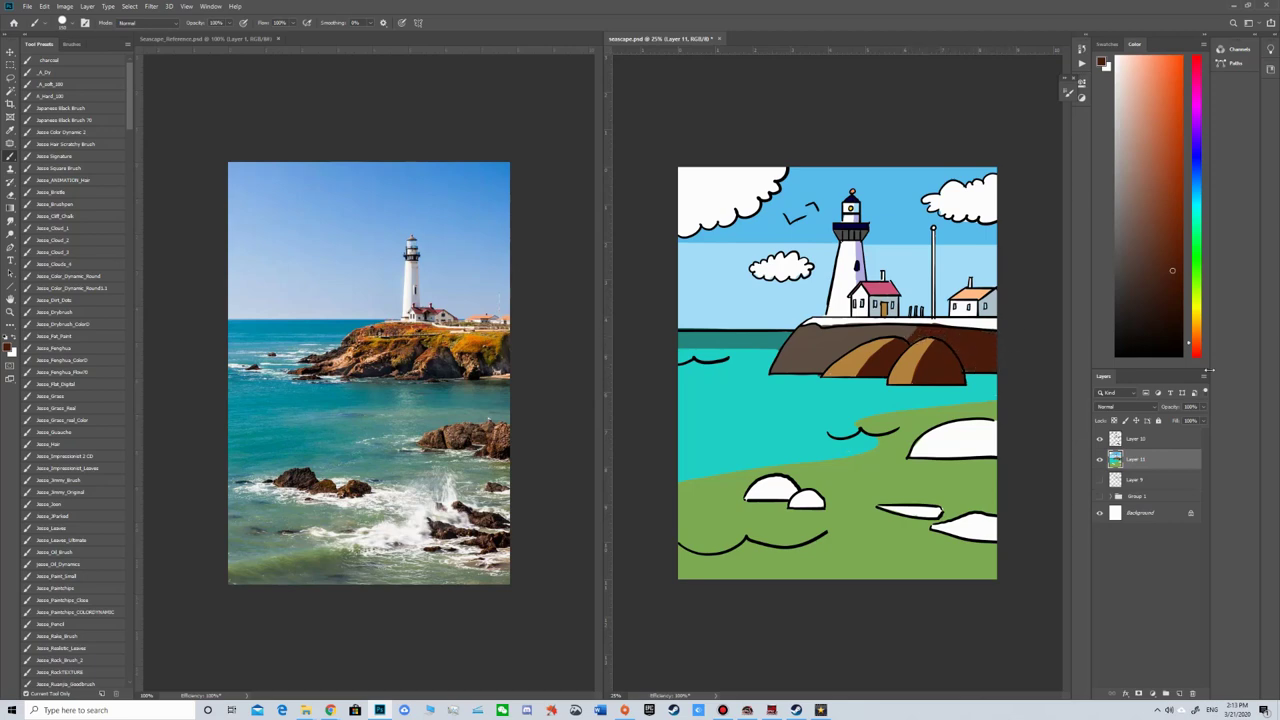
drag(915, 330, 902, 347)
Choose a darker version of the sampled foreground green and paint the grass strip along the top of the cliff.
alt+click(910, 432)
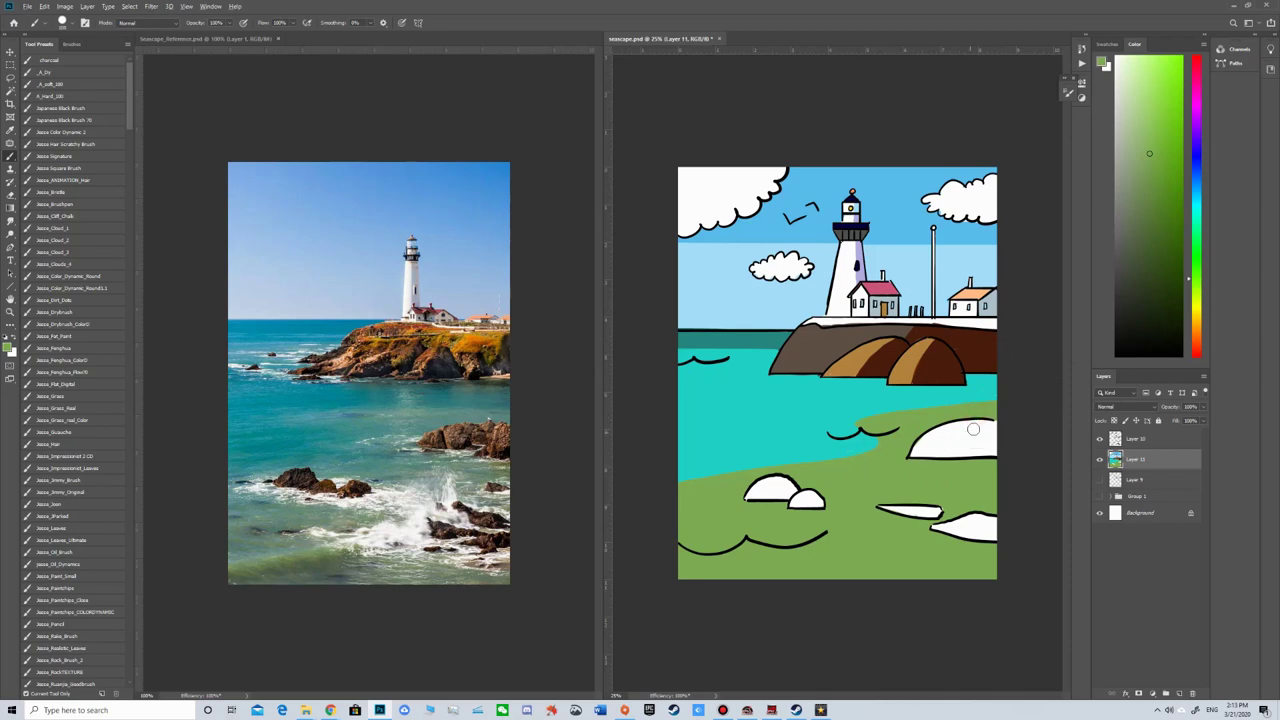
click(1159, 222)
mouse_move(820, 320)
mouse_down()
mouse_move(806, 321)
mouse_move(1007, 329)
mouse_move(951, 323)
mouse_move(979, 320)
mouse_up()
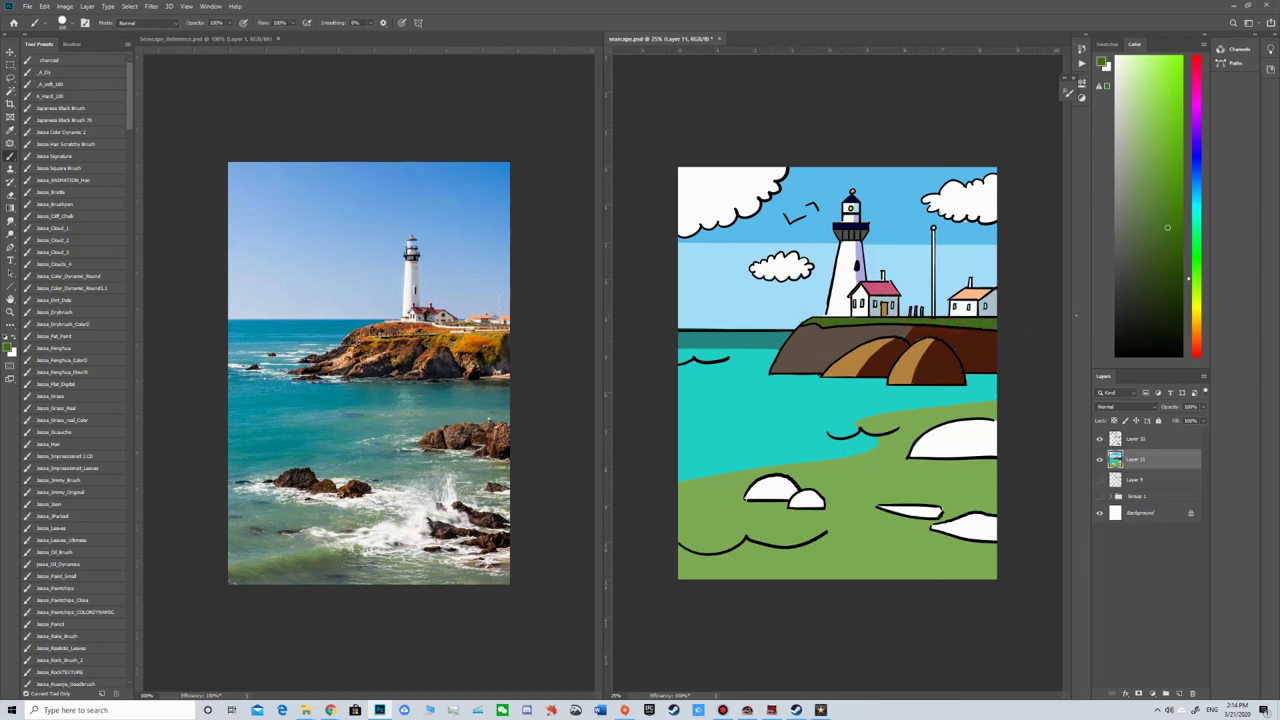
Paint the tall pole between the houses grey and its round tip with the yellow sampled from the lighthouse lamp.
click(1116, 207)
mouse_move(933, 232)
mouse_down()
mouse_move(936, 300)
mouse_move(933, 233)
mouse_up()
shift+click(934, 230)
key(alt)
alt+click(851, 208)
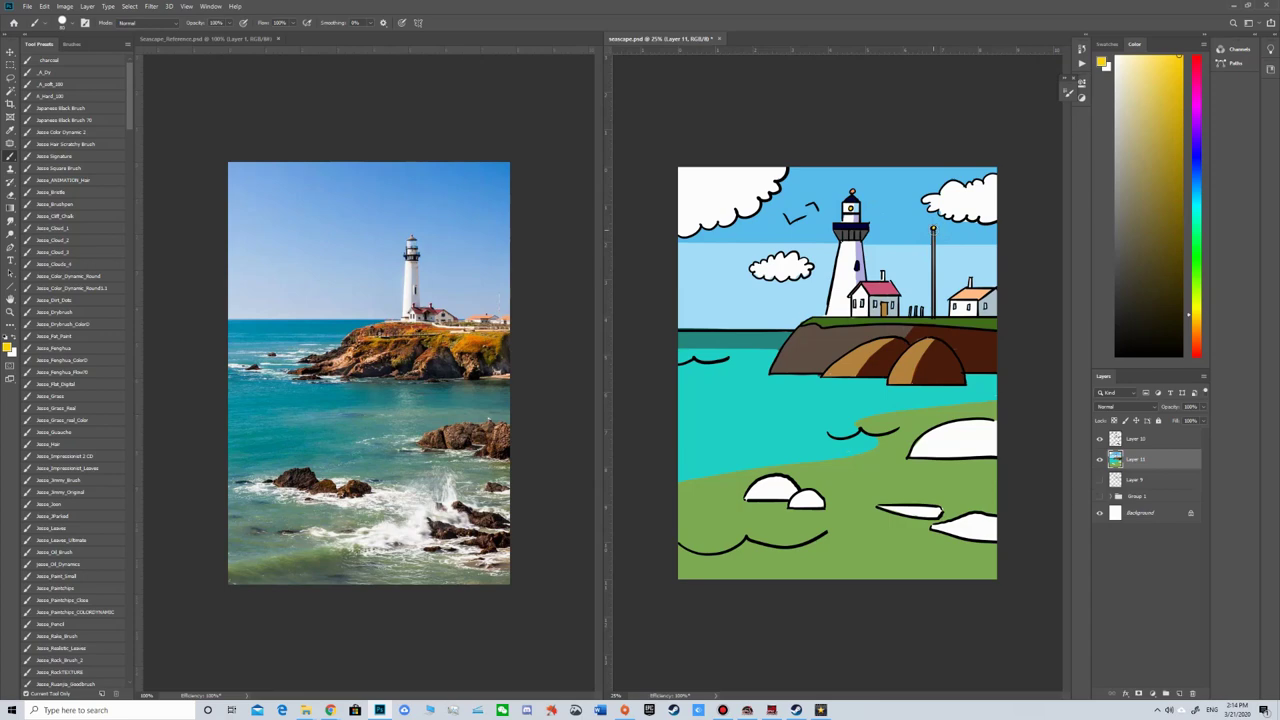
Paint the shadow sides of the three rounded foreground rocks with dark reddish brown sampled from the cliff.
alt+click(973, 334)
mouse_move(995, 427)
mouse_down()
mouse_move(931, 452)
mouse_move(999, 431)
mouse_move(950, 451)
mouse_move(990, 450)
mouse_move(942, 451)
mouse_move(1019, 454)
mouse_up()
key(ctrl+z)
drag(762, 495, 790, 487)
key(ctrl+z)
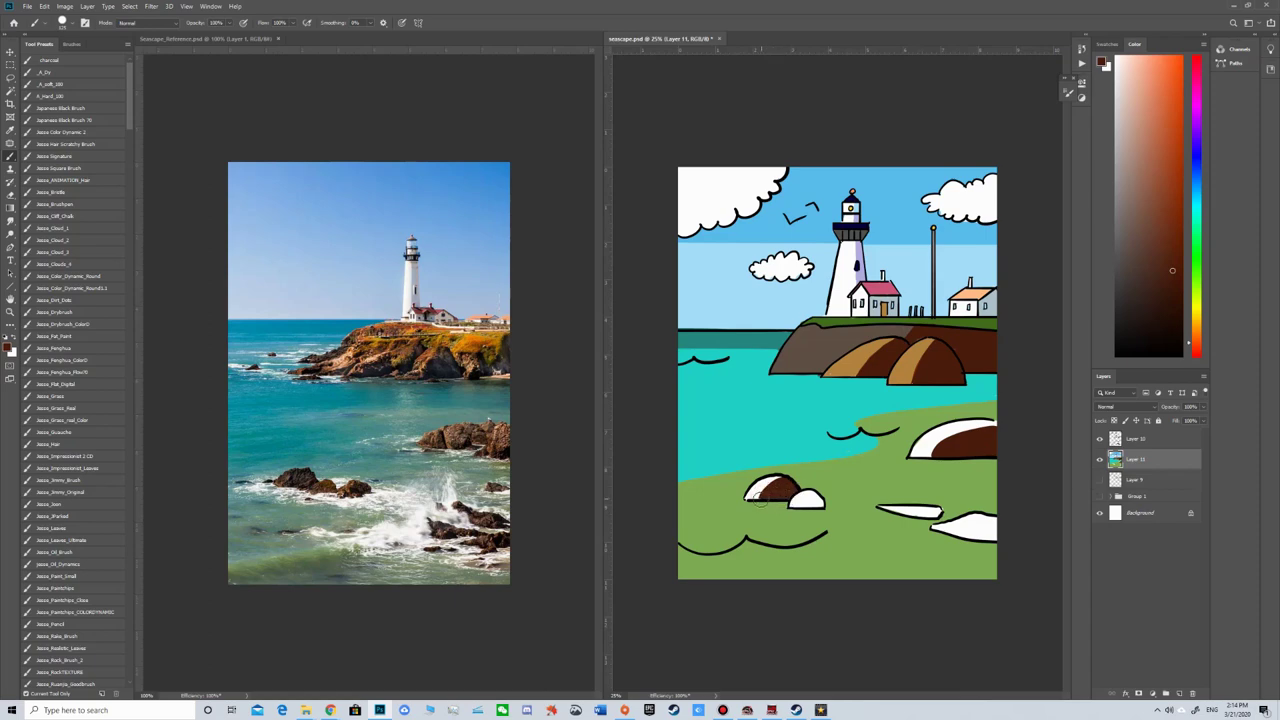
drag(760, 498, 817, 500)
key(e)
key(b)
alt+click(818, 542)
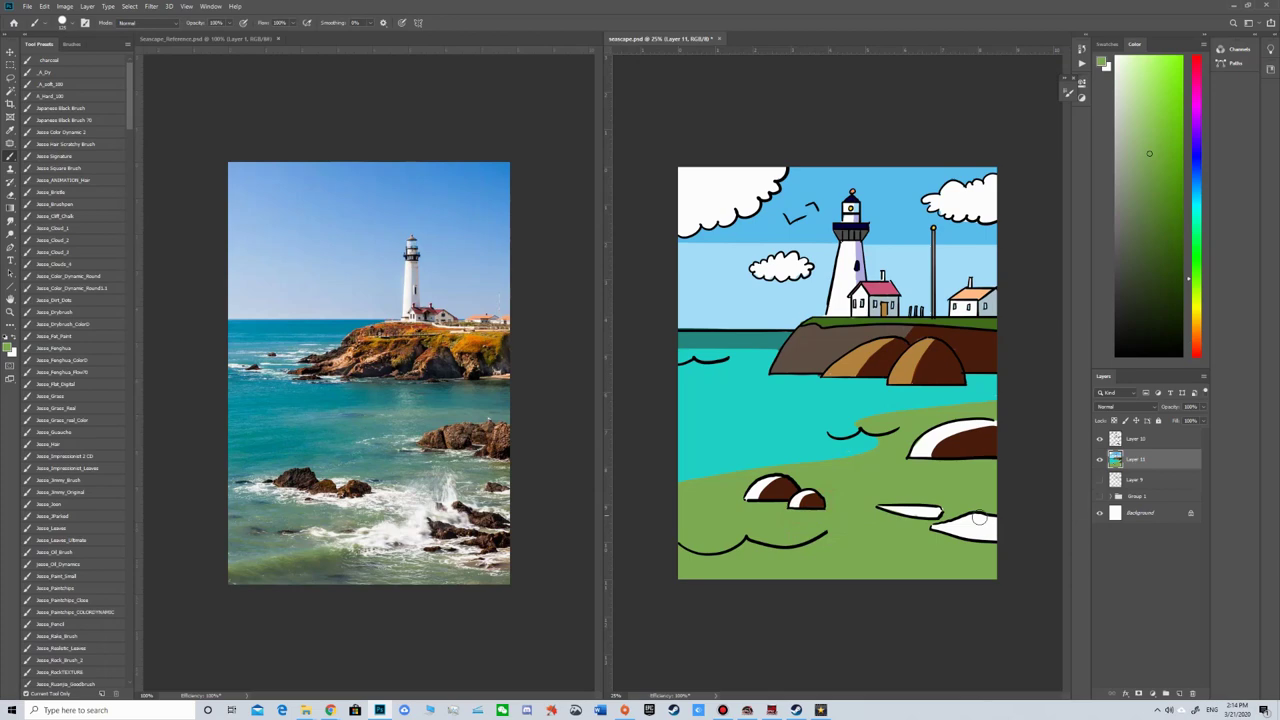
Add a new layer beneath the flat-colour layer and fill the lit sides of the rounded foreground rocks with sampled ochre.
click(1144, 479)
click(1179, 693)
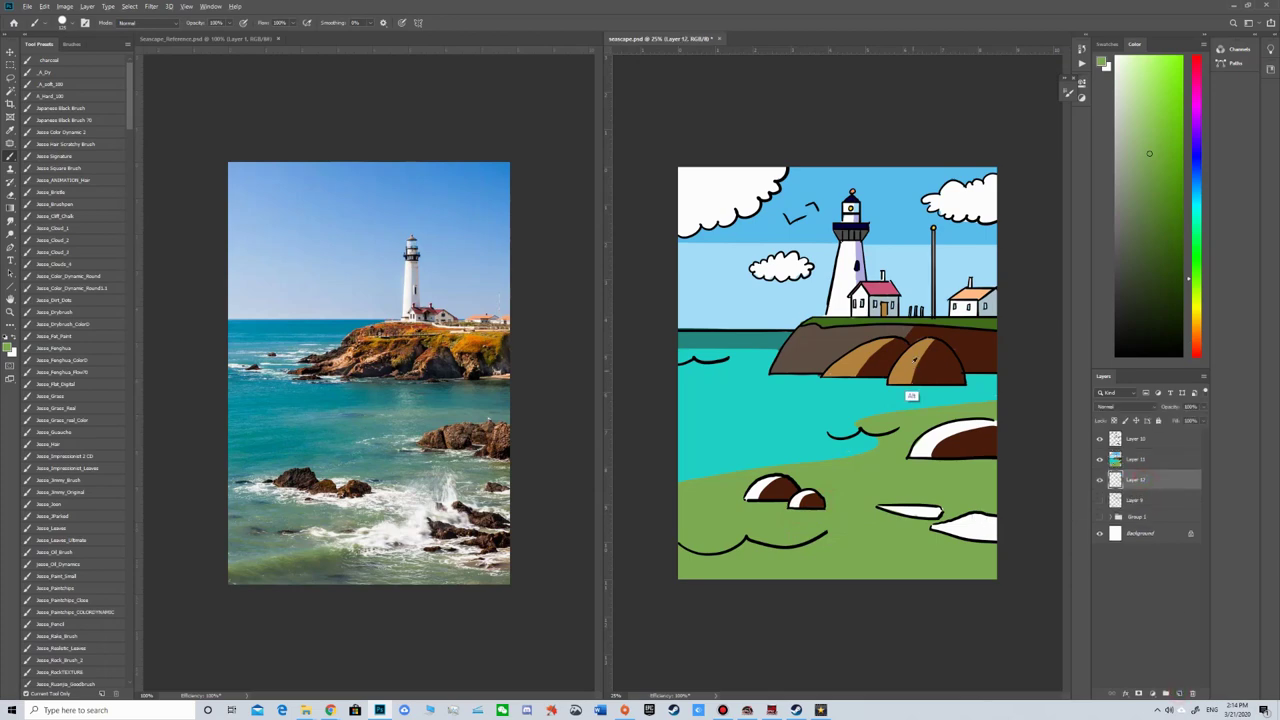
alt+click(905, 371)
mouse_move(1000, 425)
mouse_down()
mouse_move(950, 440)
mouse_move(968, 442)
mouse_up()
drag(808, 500, 765, 489)
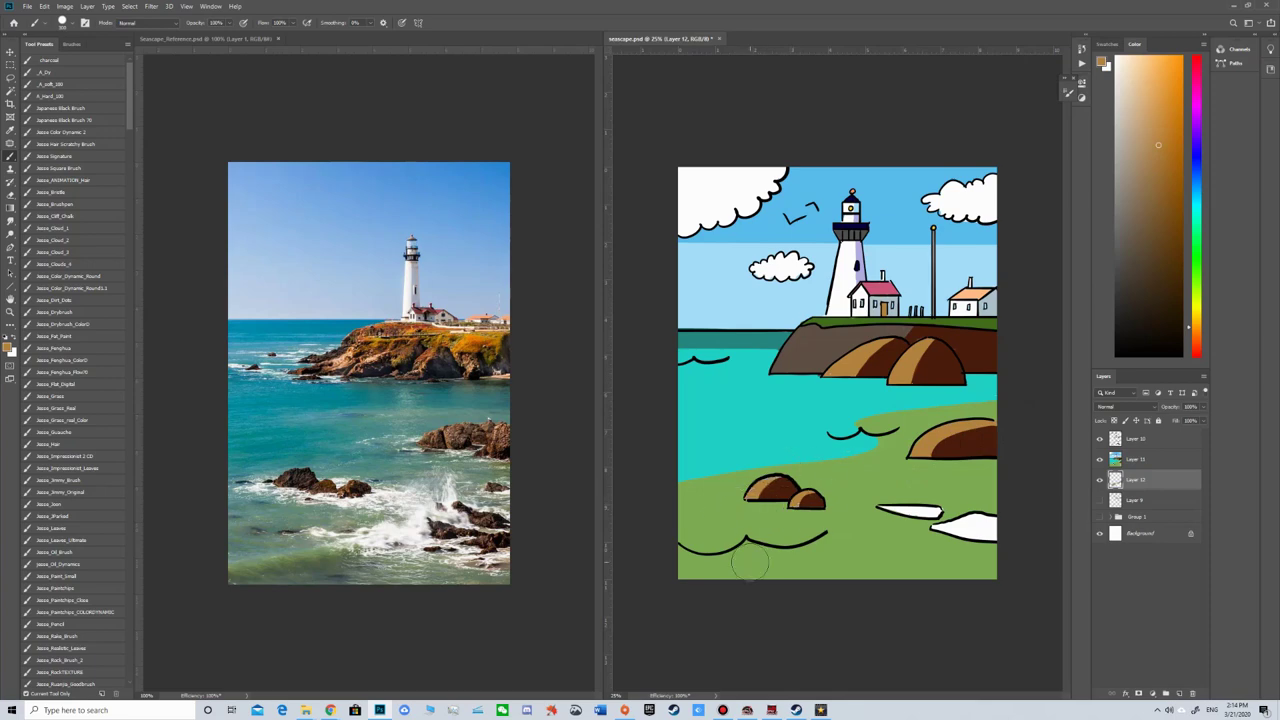
Fill the two flat foreground rocks with sampled dark brown and shade their lower parts with a darker brown.
alt+click(969, 446)
alt+right_click(886, 507)
mouse_move(885, 509)
mouse_down()
mouse_move(1012, 525)
mouse_move(983, 545)
mouse_up()
click(1169, 317)
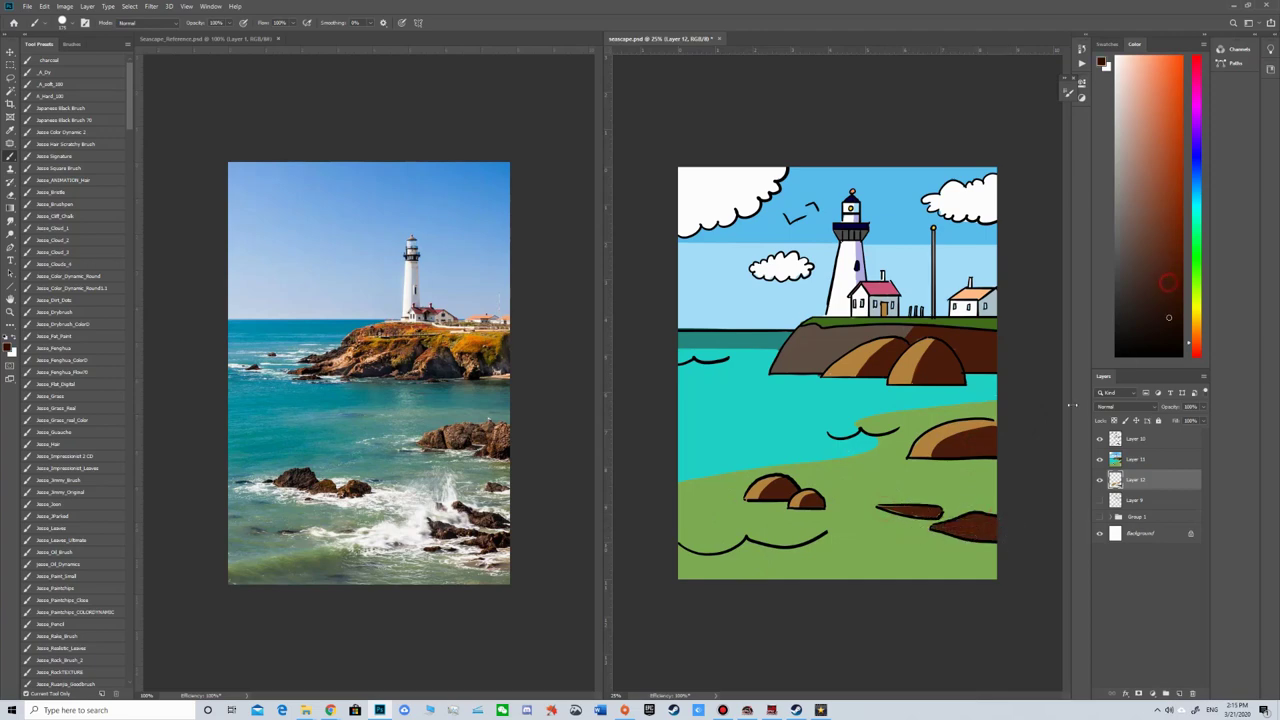
key(])
mouse_move(964, 539)
mouse_down()
mouse_move(1007, 535)
mouse_move(944, 513)
mouse_move(891, 515)
mouse_move(955, 517)
mouse_up()
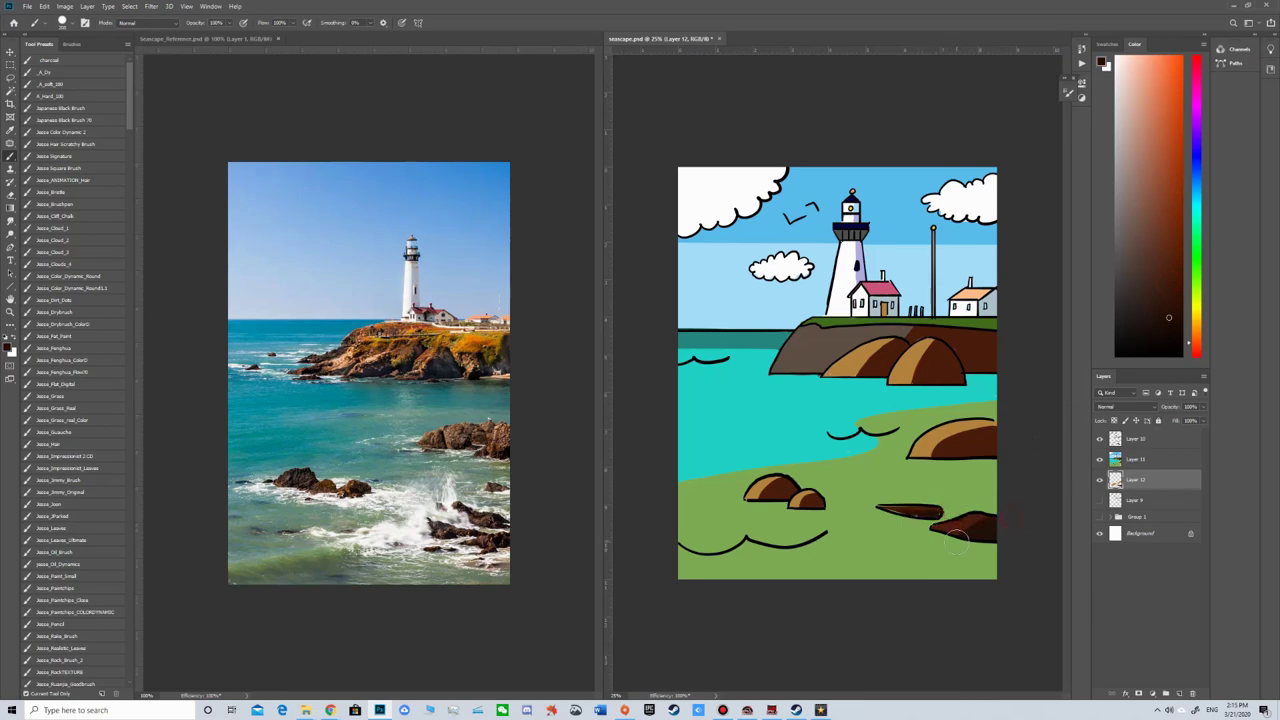
mouse_move(926, 508)
mouse_down()
mouse_move(958, 511)
mouse_move(889, 523)
mouse_up()
Erase the leftover marks over the small flat rock on Layer 11, and select the outline layer.
click(1140, 459)
key(e)
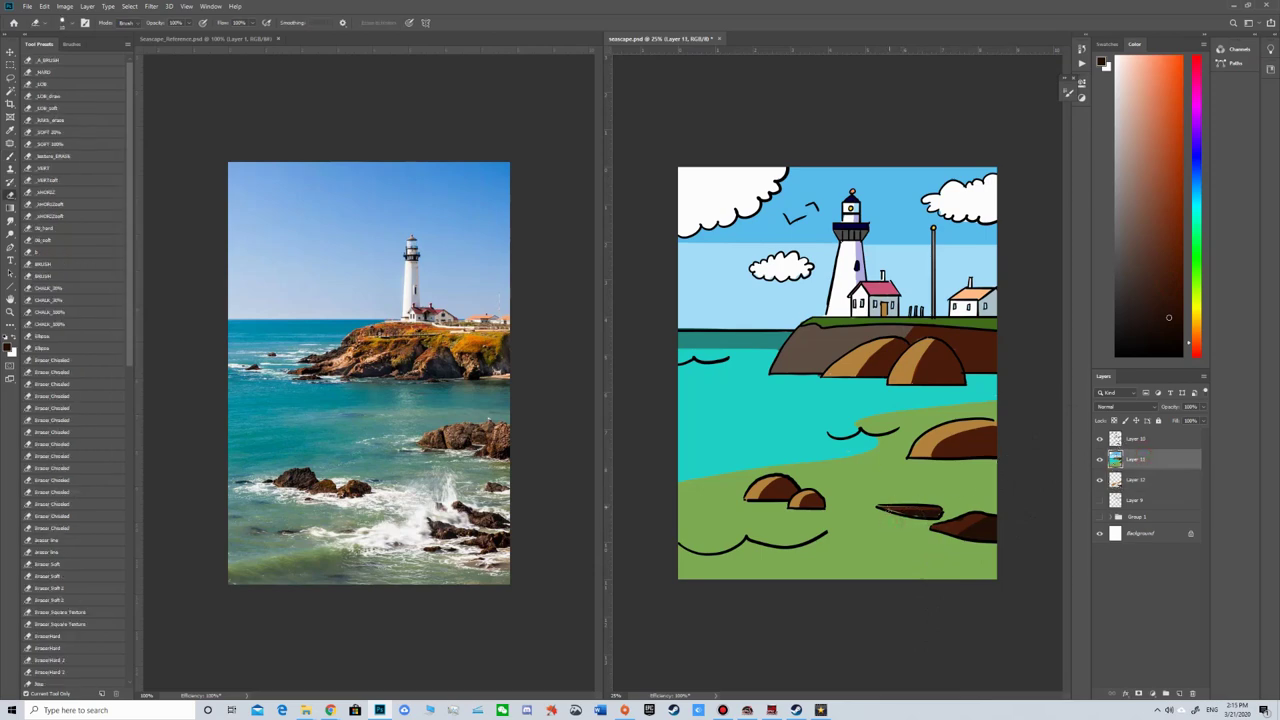
drag(894, 511, 935, 508)
click(1137, 441)
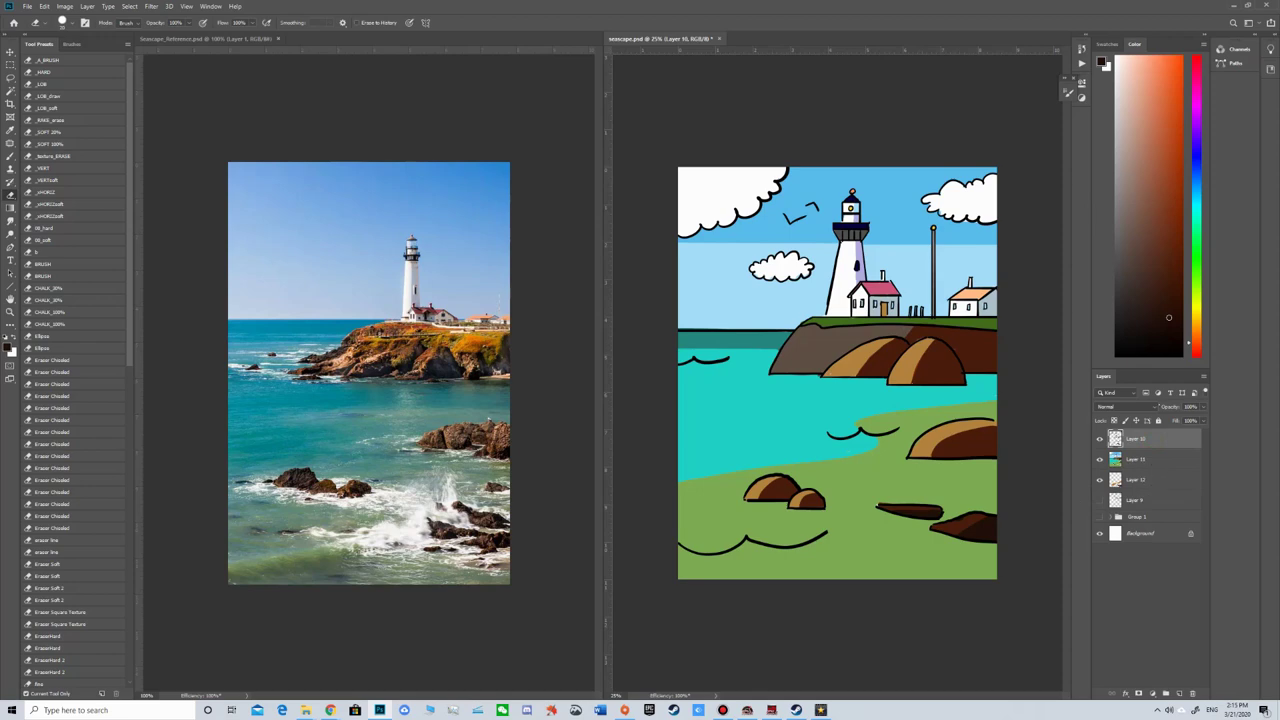
Choose a muted light grey-blue for the brush and add a new layer directly beneath the flat-colour layer.
click(1194, 209)
click(1146, 122)
click(1129, 161)
mouse_move(1195, 200)
mouse_down()
mouse_move(1195, 178)
mouse_move(1195, 192)
mouse_up()
click(1131, 116)
click(1126, 117)
key(b)
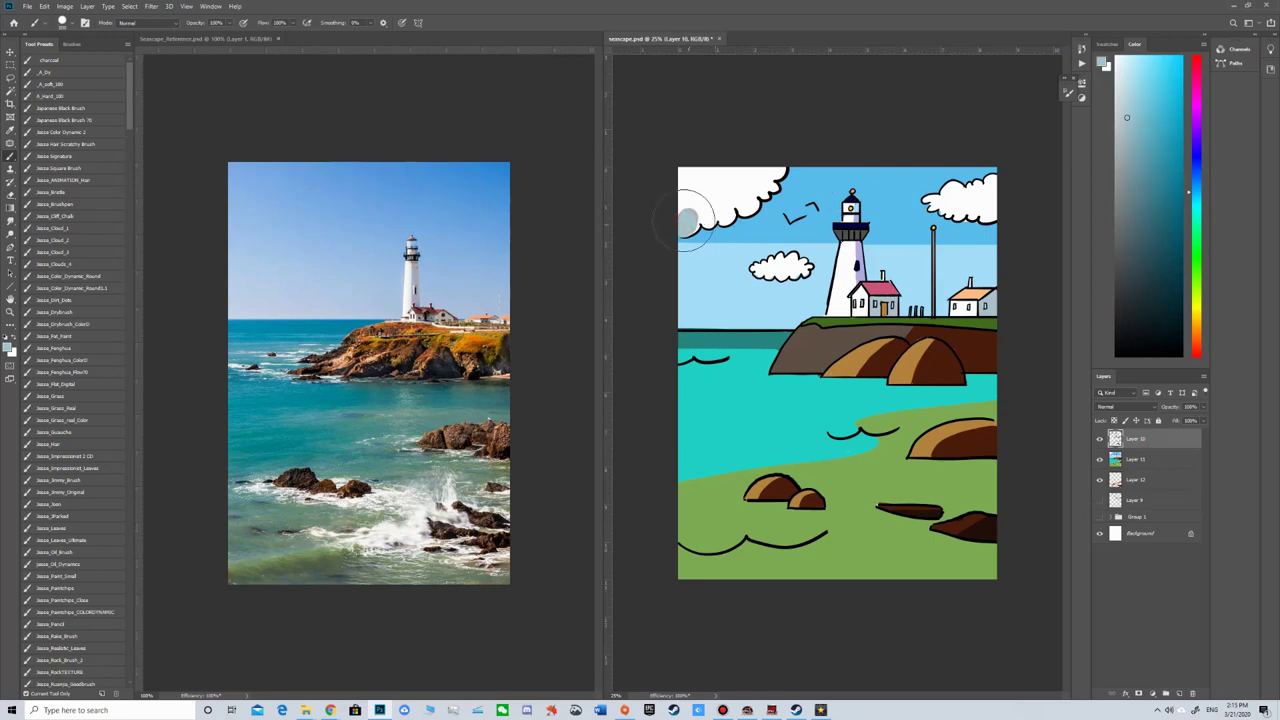
key(alt+bracketleft)
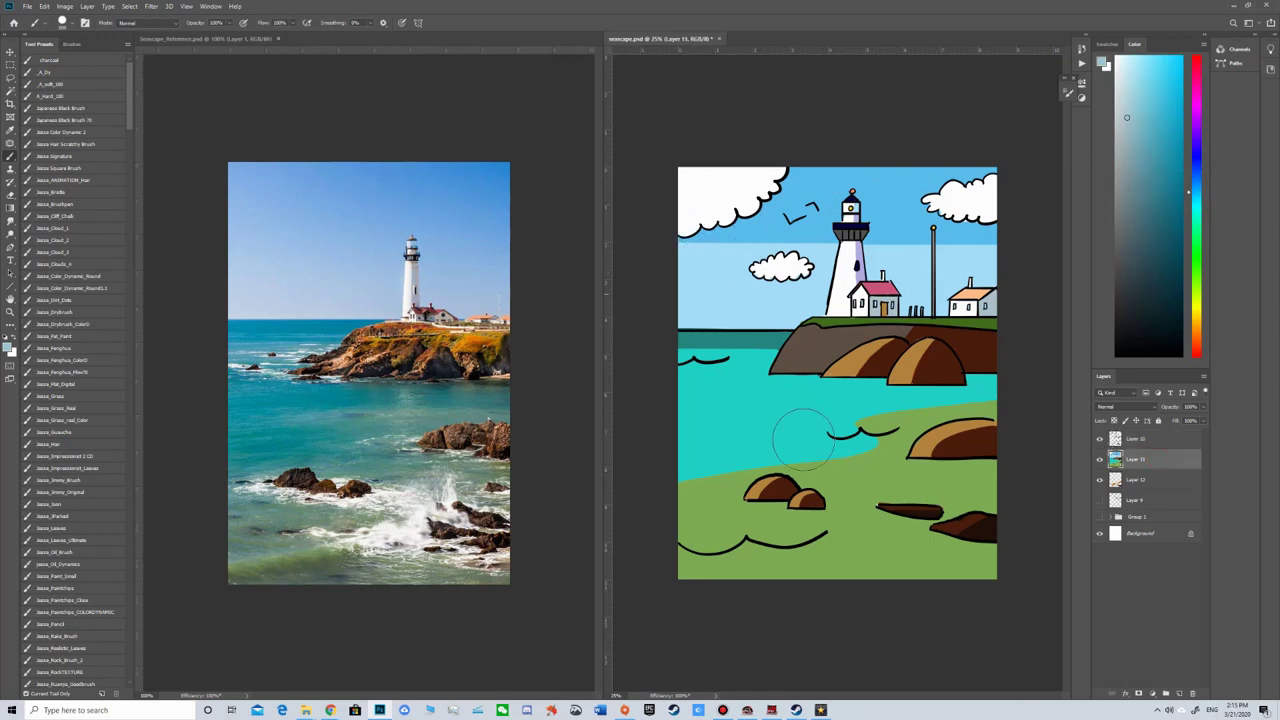
click(1179, 692)
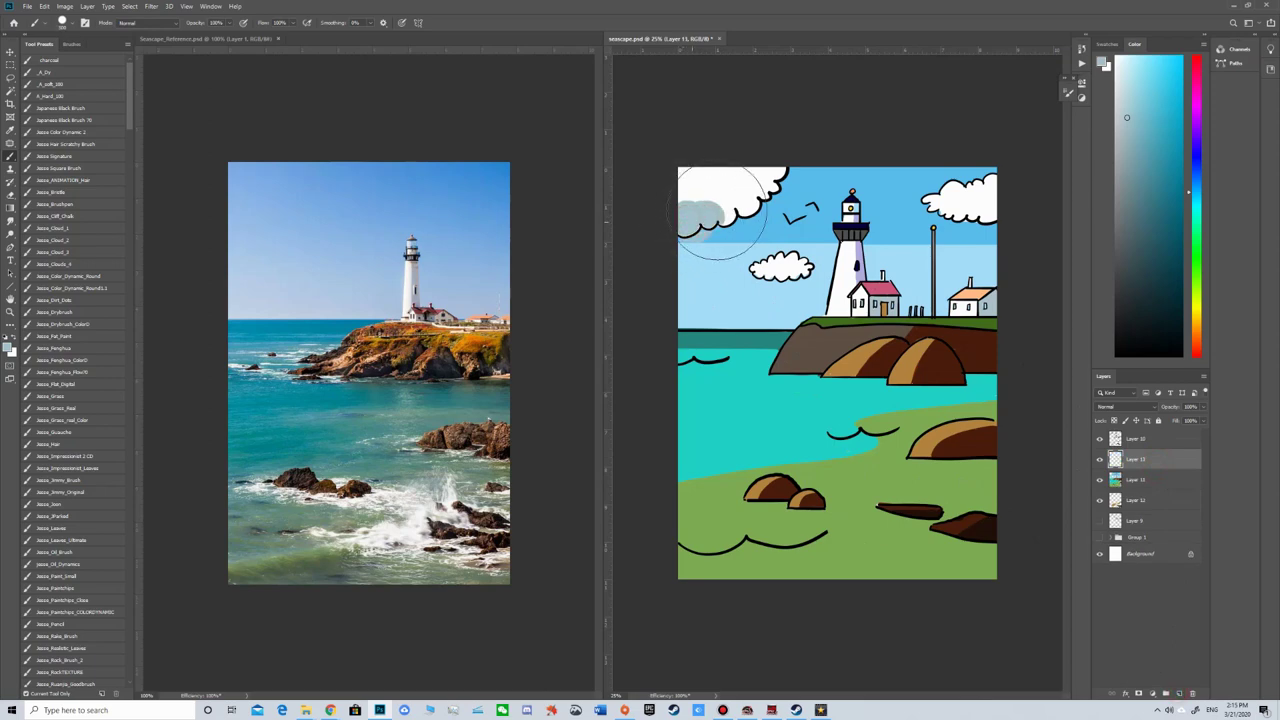
drag(1151, 466, 1150, 488)
Shade the undersides of all three clouds with grey-blue using a large brush, and save the document.
drag(688, 220, 784, 194)
drag(752, 276, 780, 266)
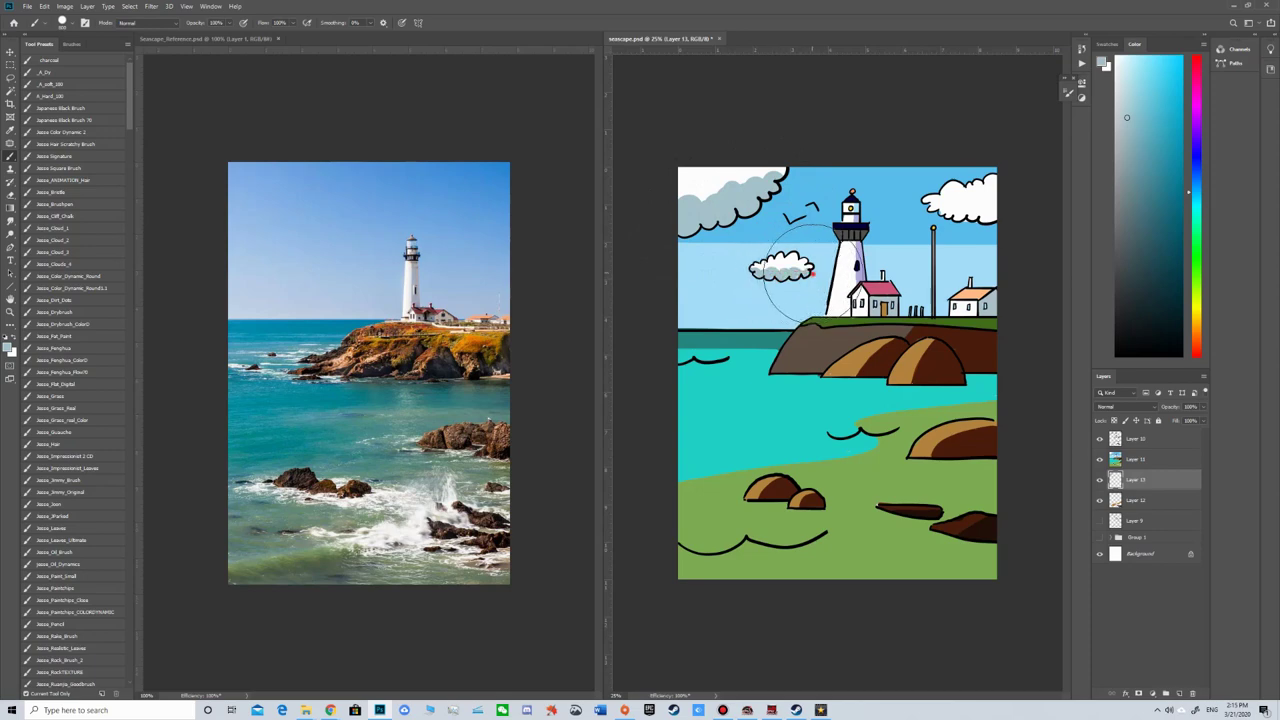
drag(933, 210, 1000, 215)
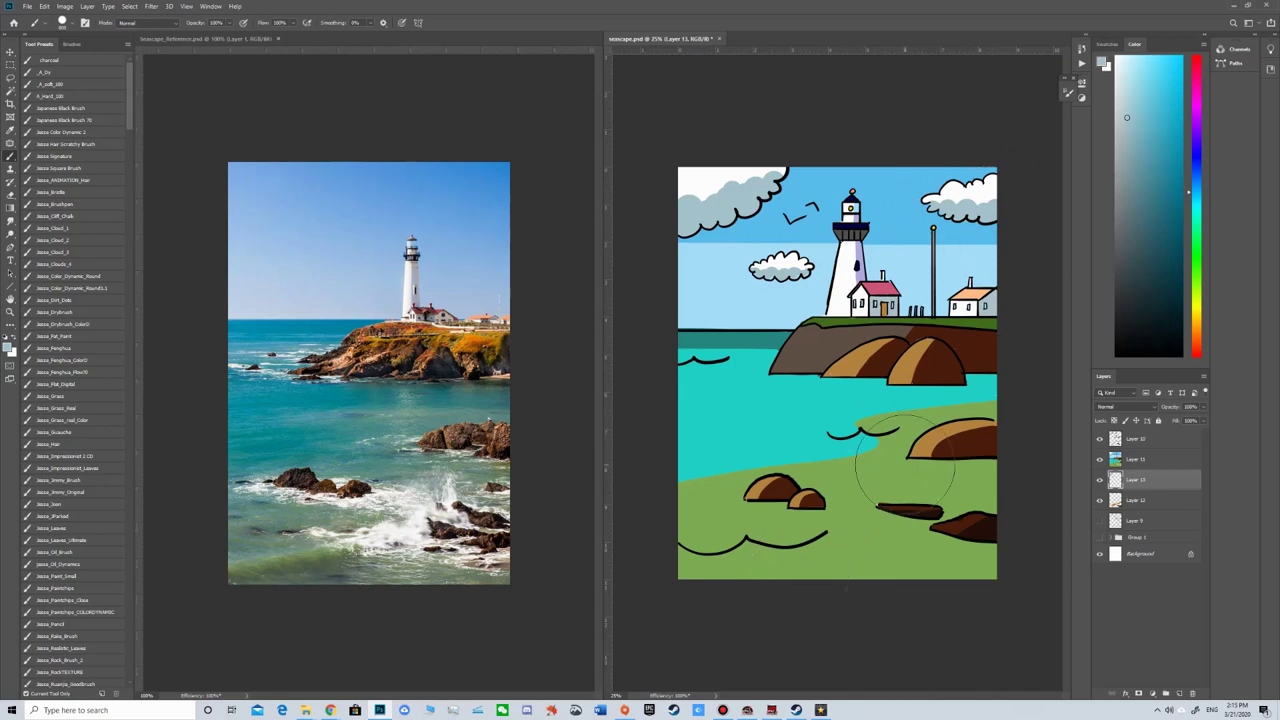
key(ctrl+s)
With a much smaller brush, paint the left house's chimney pinkish red and the right house's chimney with its roof's light orange.
click(1196, 64)
click(1154, 114)
key(bracketleft)
key(bracketleft)
key(bracketleft)
key(bracketleft)
key(bracketleft)
key(bracketleft)
key(bracketleft)
key(bracketleft)
key(bracketleft)
key(bracketleft)
click(883, 274)
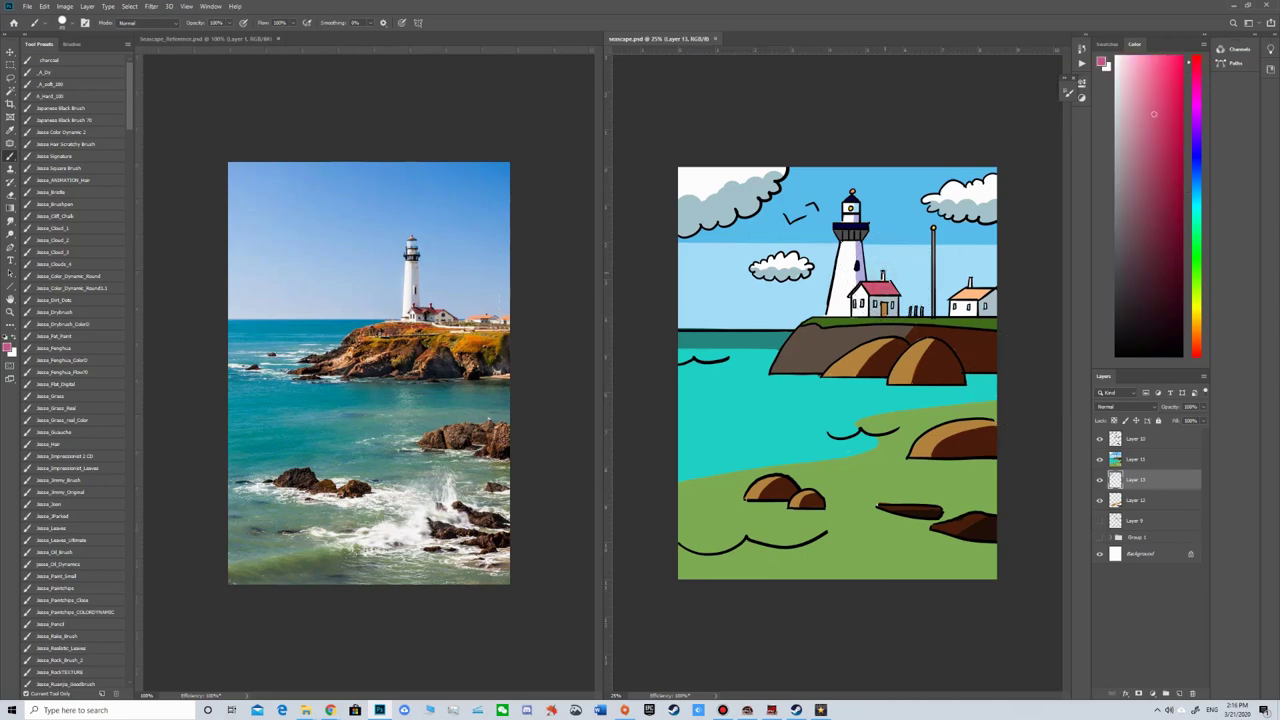
alt+click(976, 292)
key(z)
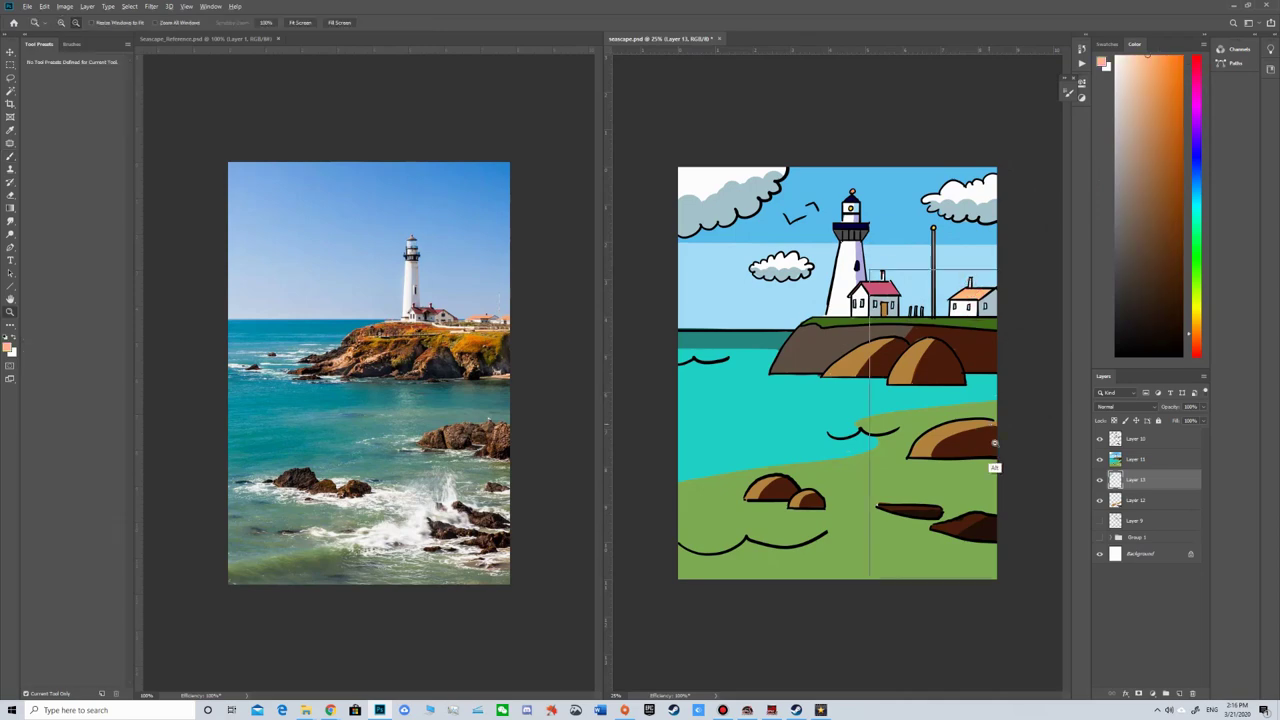
alt+click(991, 447)
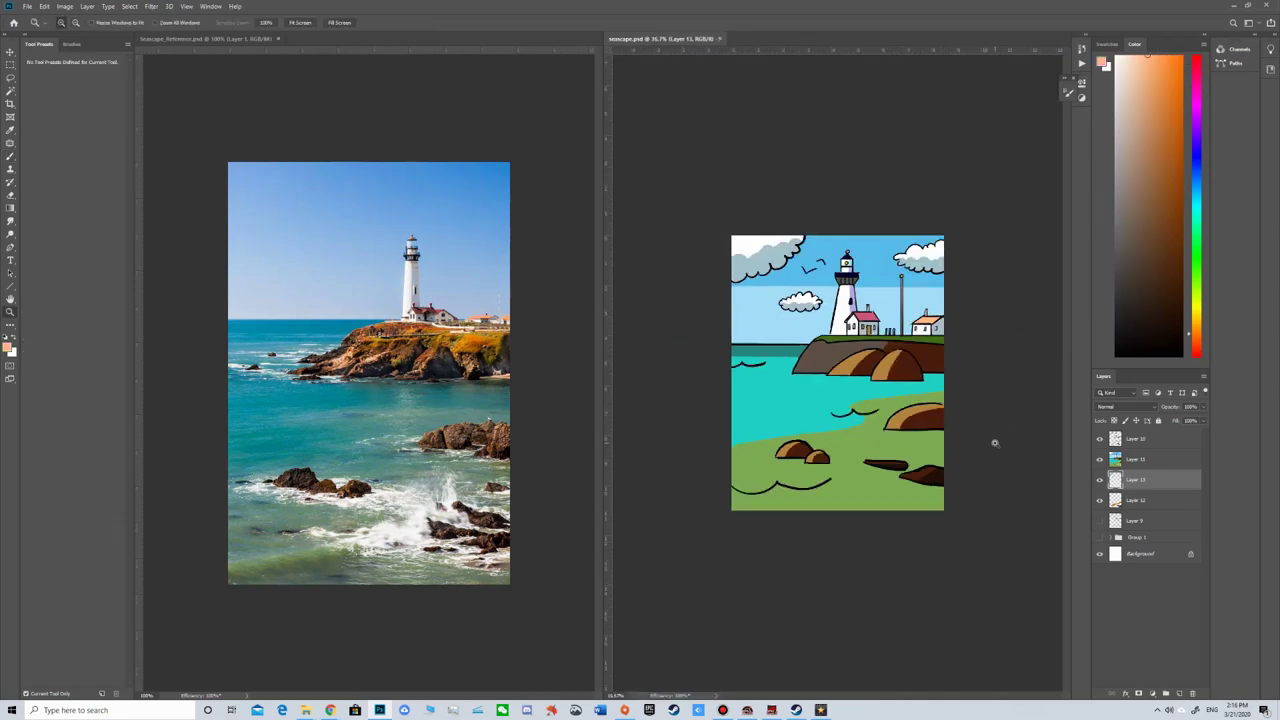